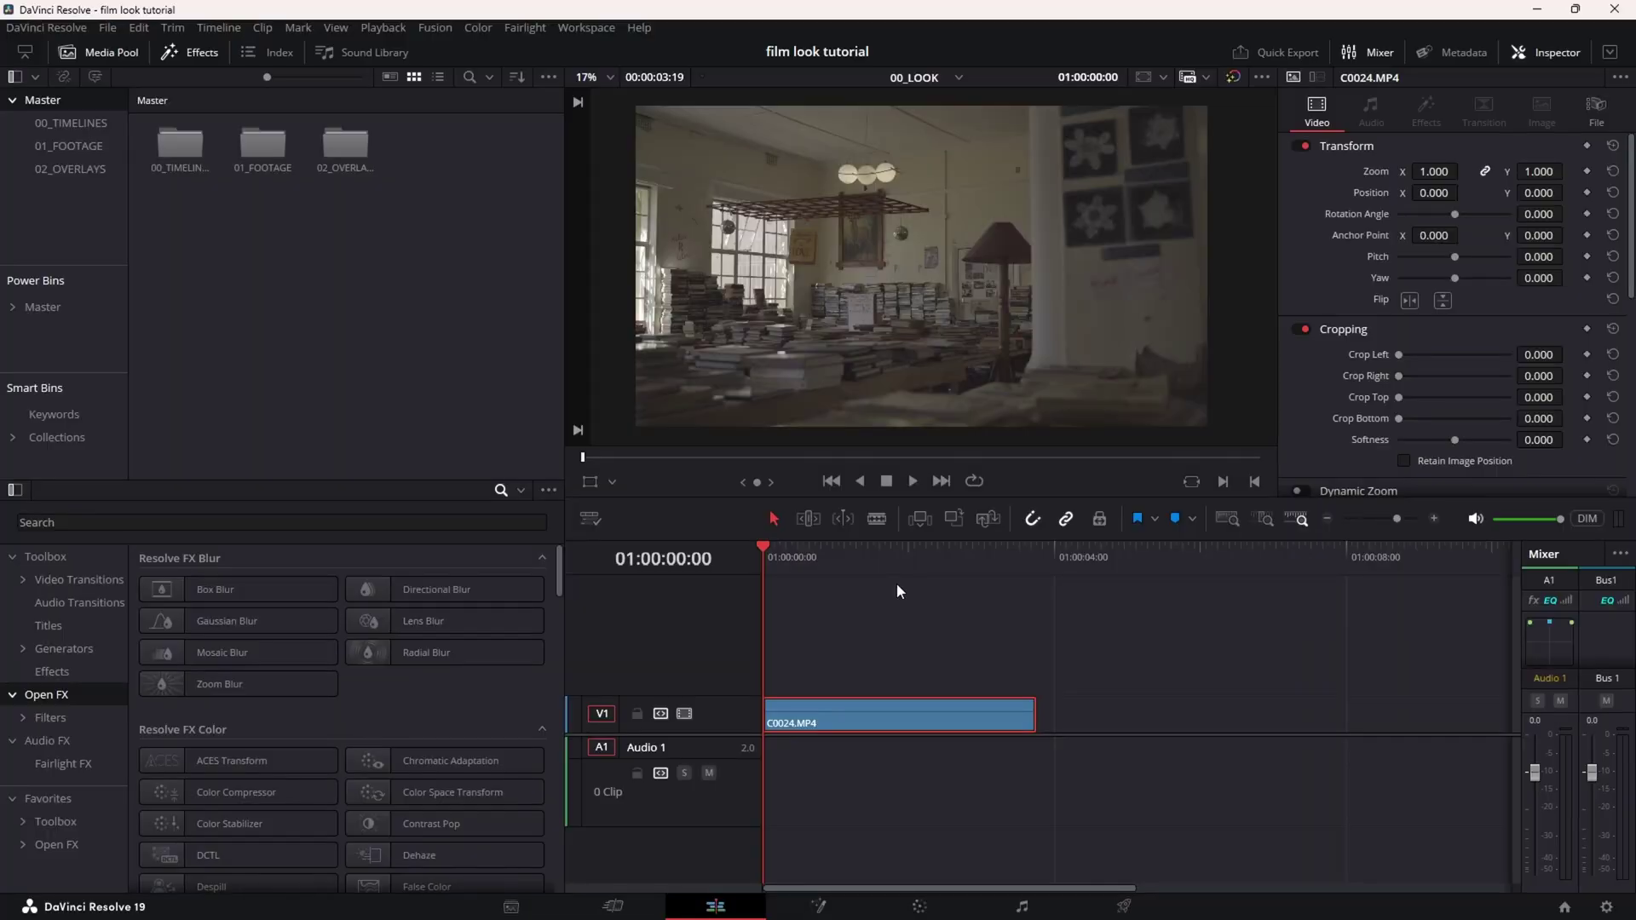
# Open the 02_OVERLAYS bin and select its three film grain clips.
pyautogui.click(913, 661)
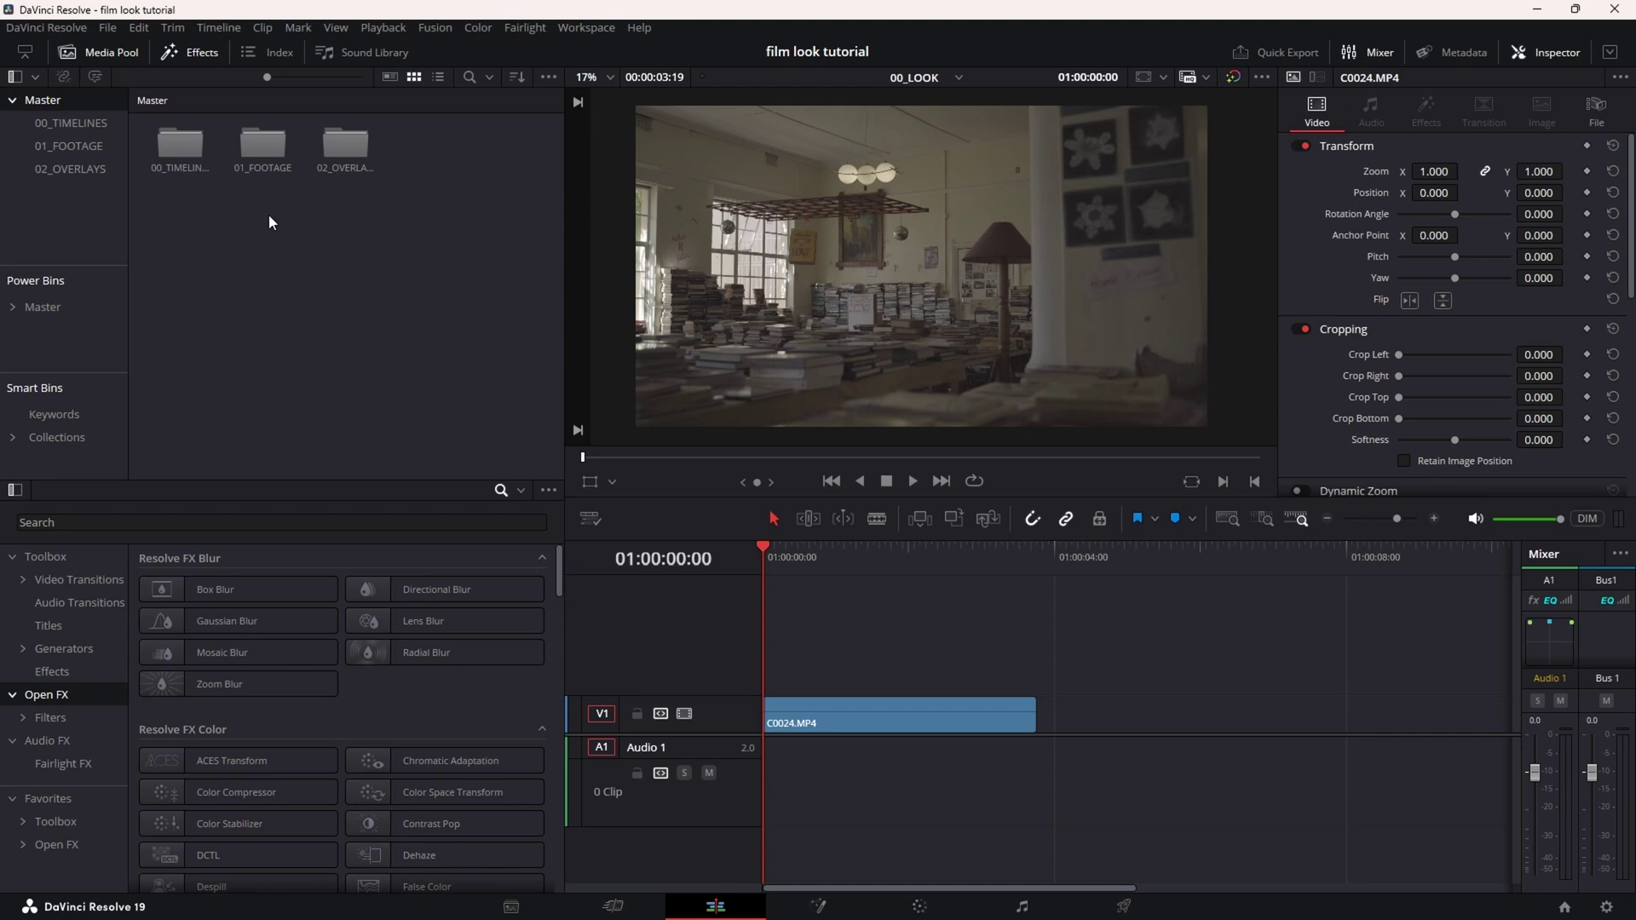
pyautogui.doubleClick(346, 148)
pyautogui.moveTo(170, 213); pyautogui.dragTo(332, 163)
pyautogui.moveTo(161, 234); pyautogui.dragTo(396, 143)
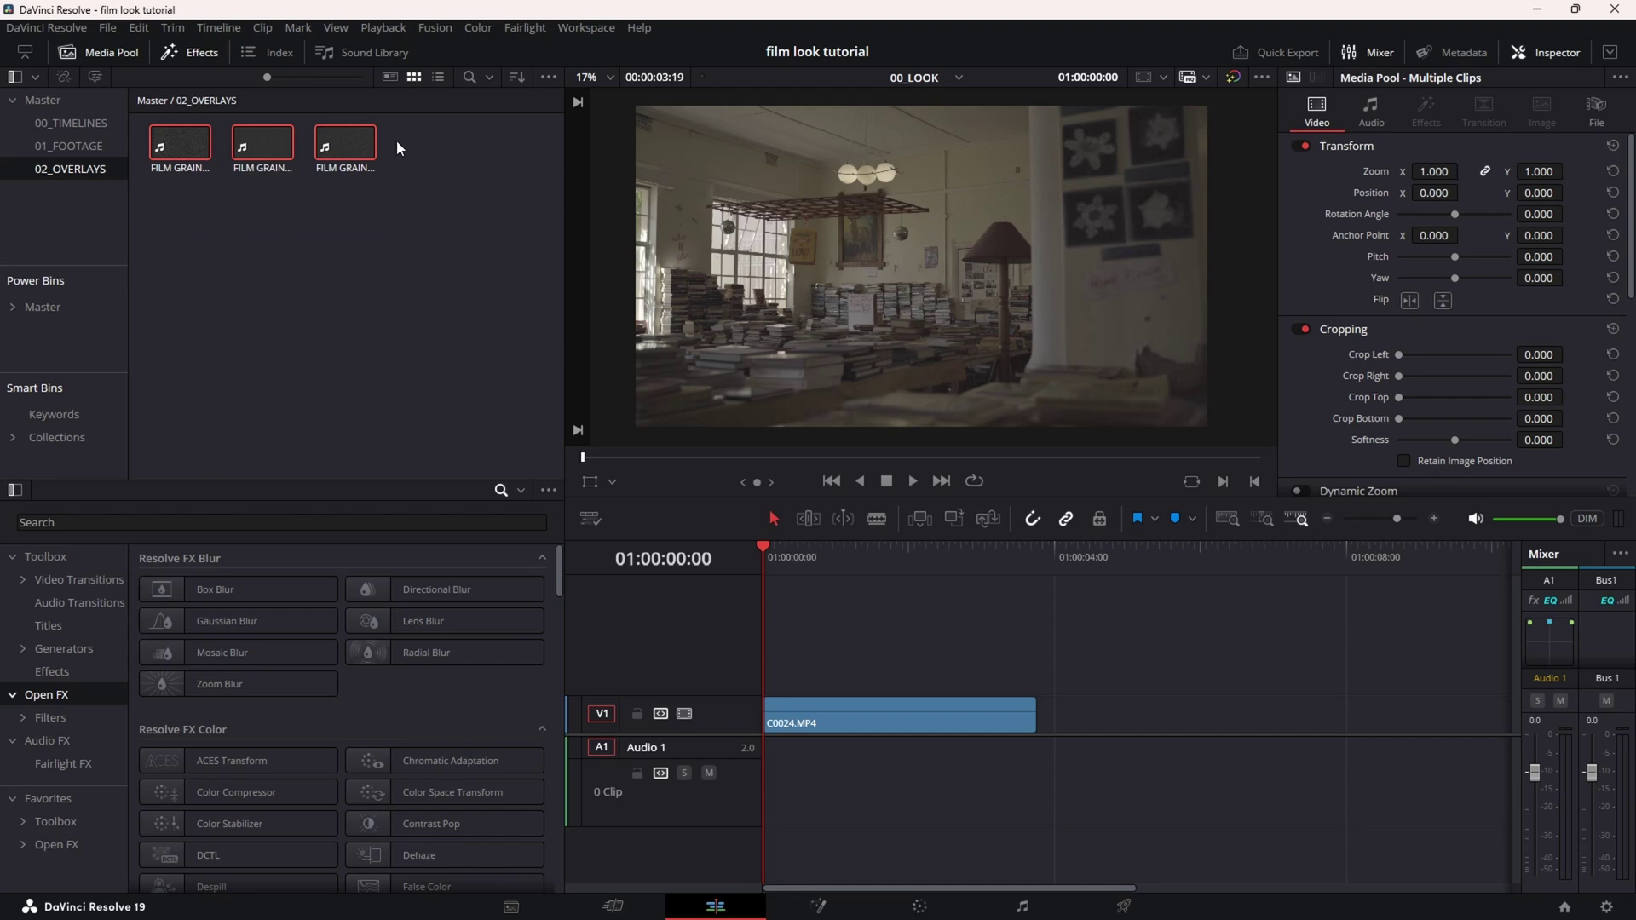
# Preview the FILM GRAIN_H, FILM GRAIN_L and FILM GRAIN_M clips in the source viewer to compare grain strength.
pyautogui.click(263, 147)
pyautogui.click(179, 150)
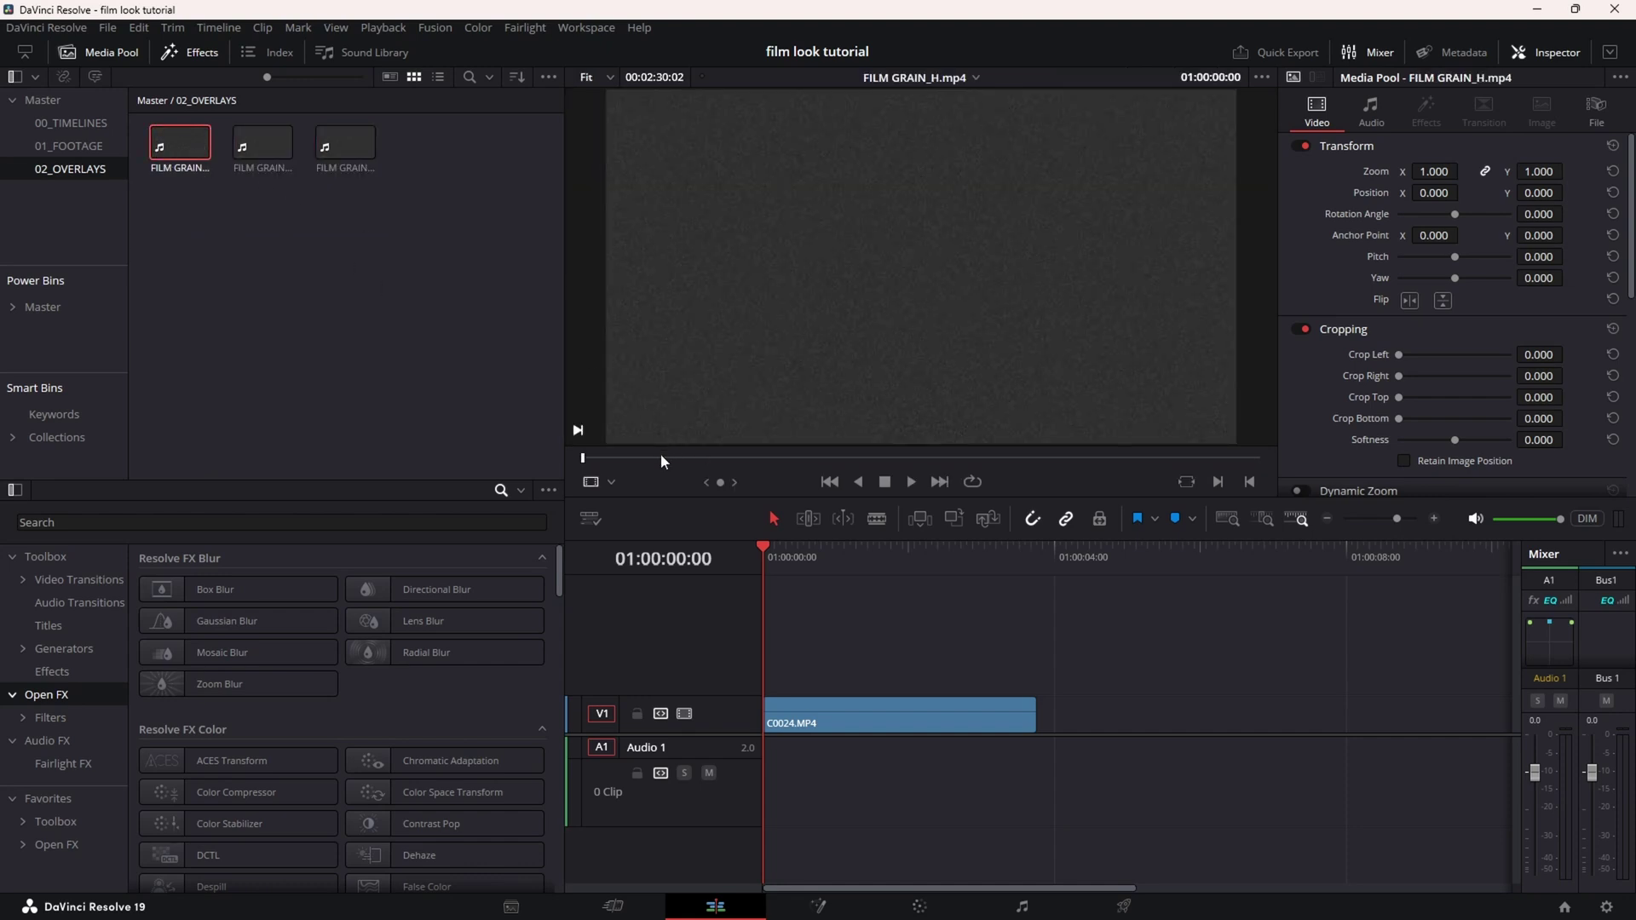
pyautogui.click(973, 458)
pyautogui.moveTo(643, 466); pyautogui.dragTo(995, 456)
pyautogui.moveTo(785, 458); pyautogui.dragTo(815, 457)
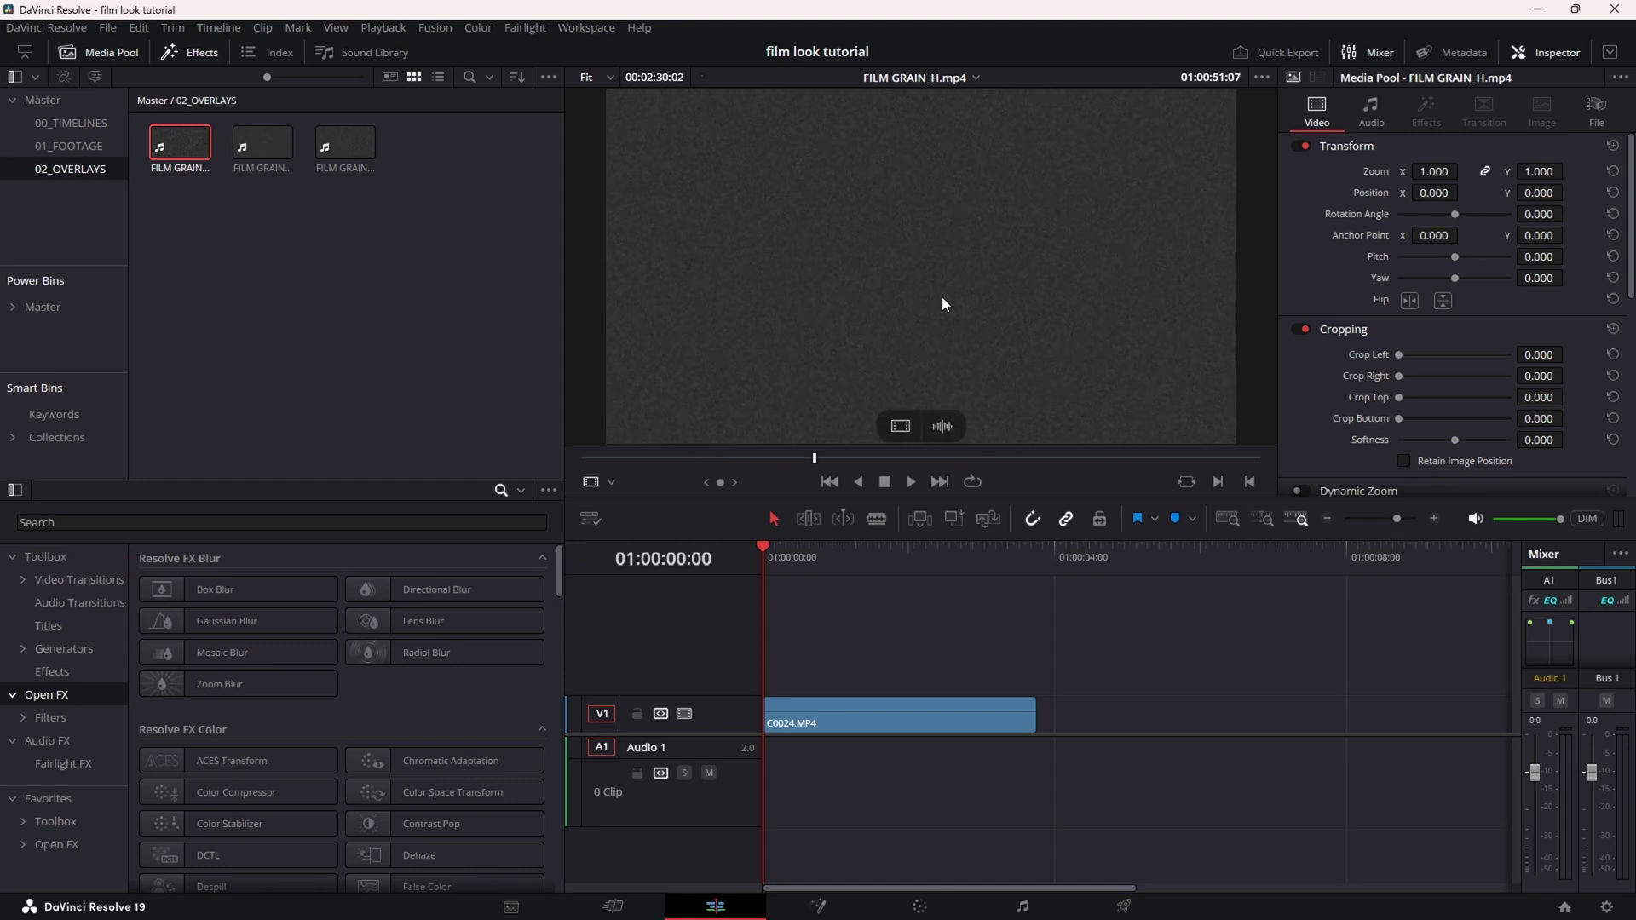
pyautogui.click(264, 145)
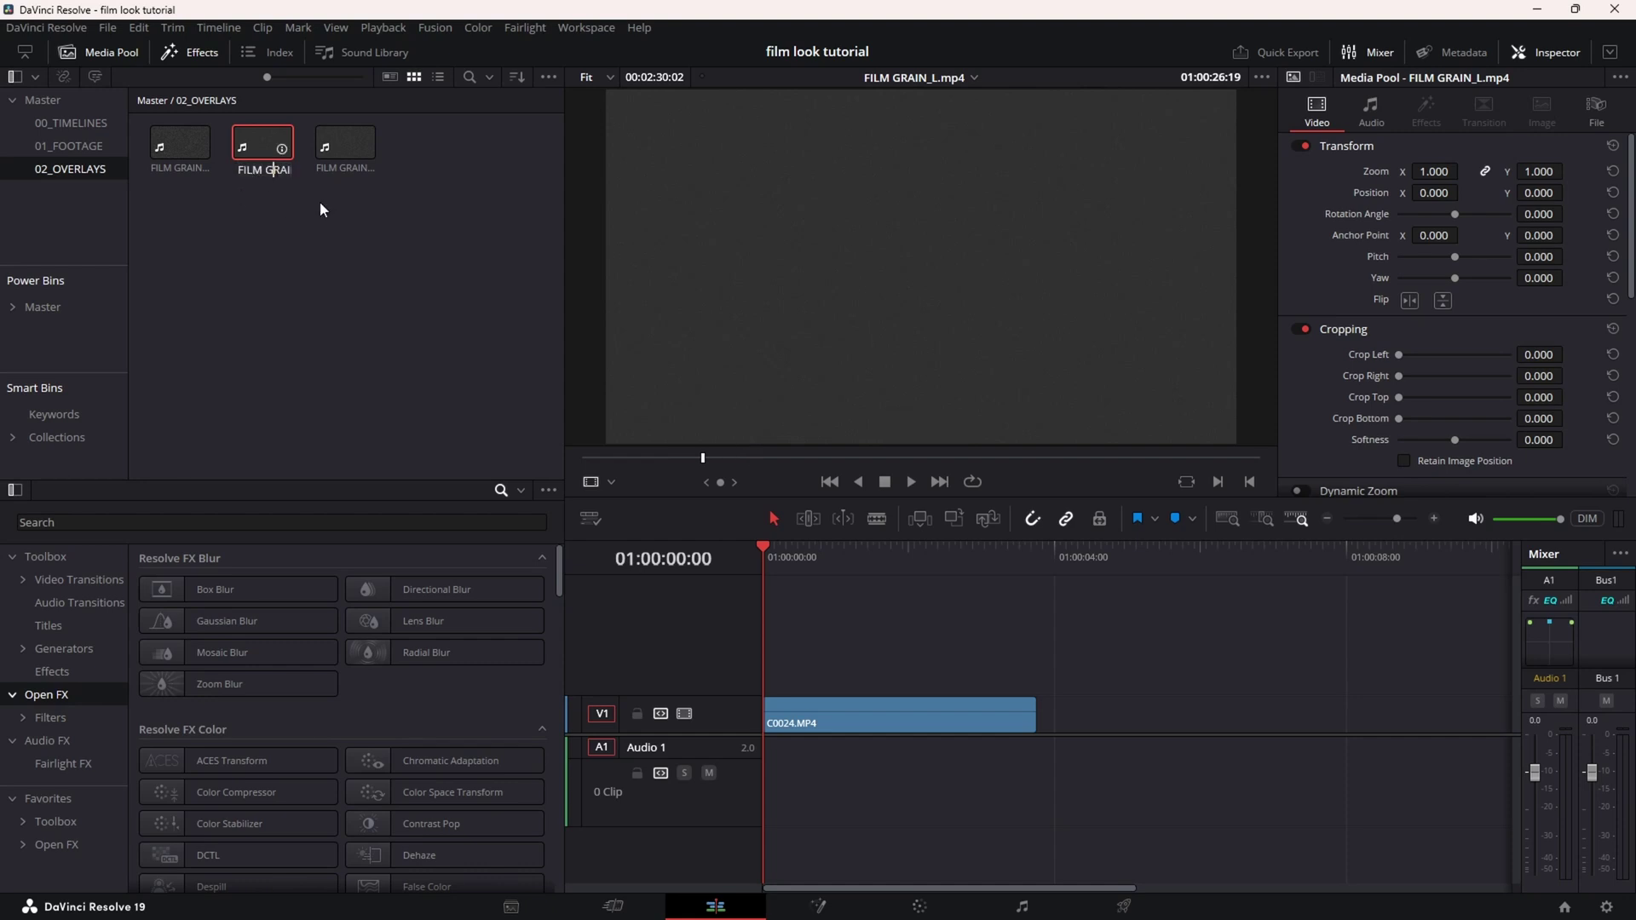
pyautogui.click(347, 146)
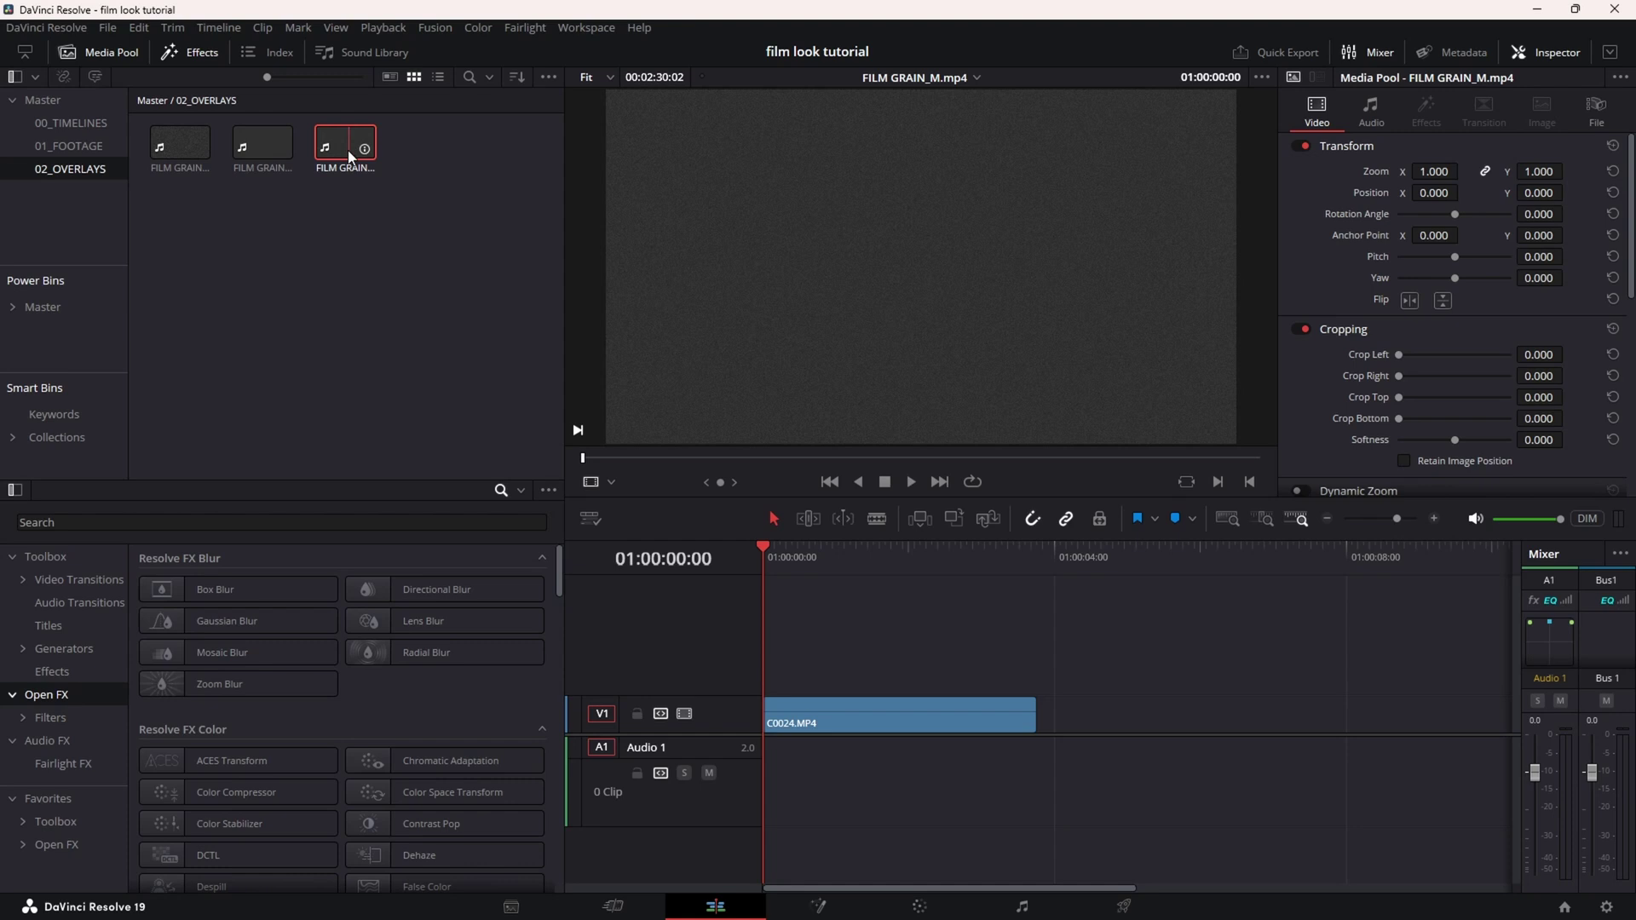
# Place FILM GRAIN_M.mp4 on a new video track above C0024.MP4 and cut off the part beyond that clip's end.
pyautogui.moveTo(347, 149); pyautogui.dragTo(816, 676)
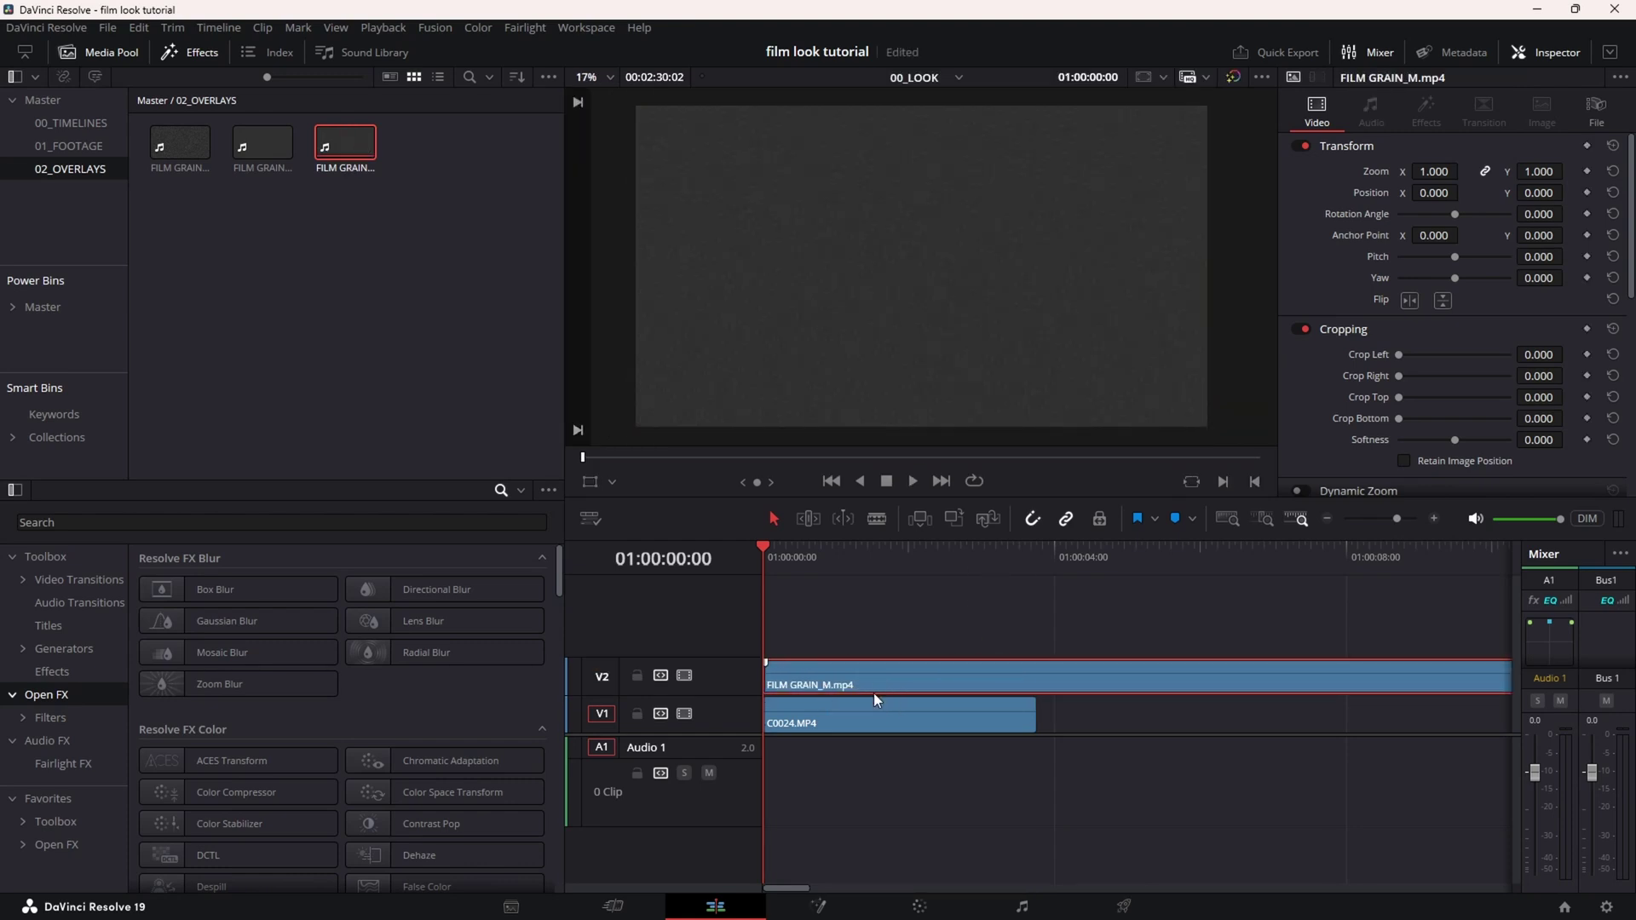
pyautogui.scroll(-1, 1009, 678)
pyautogui.press('b')
pyautogui.click(988, 682)
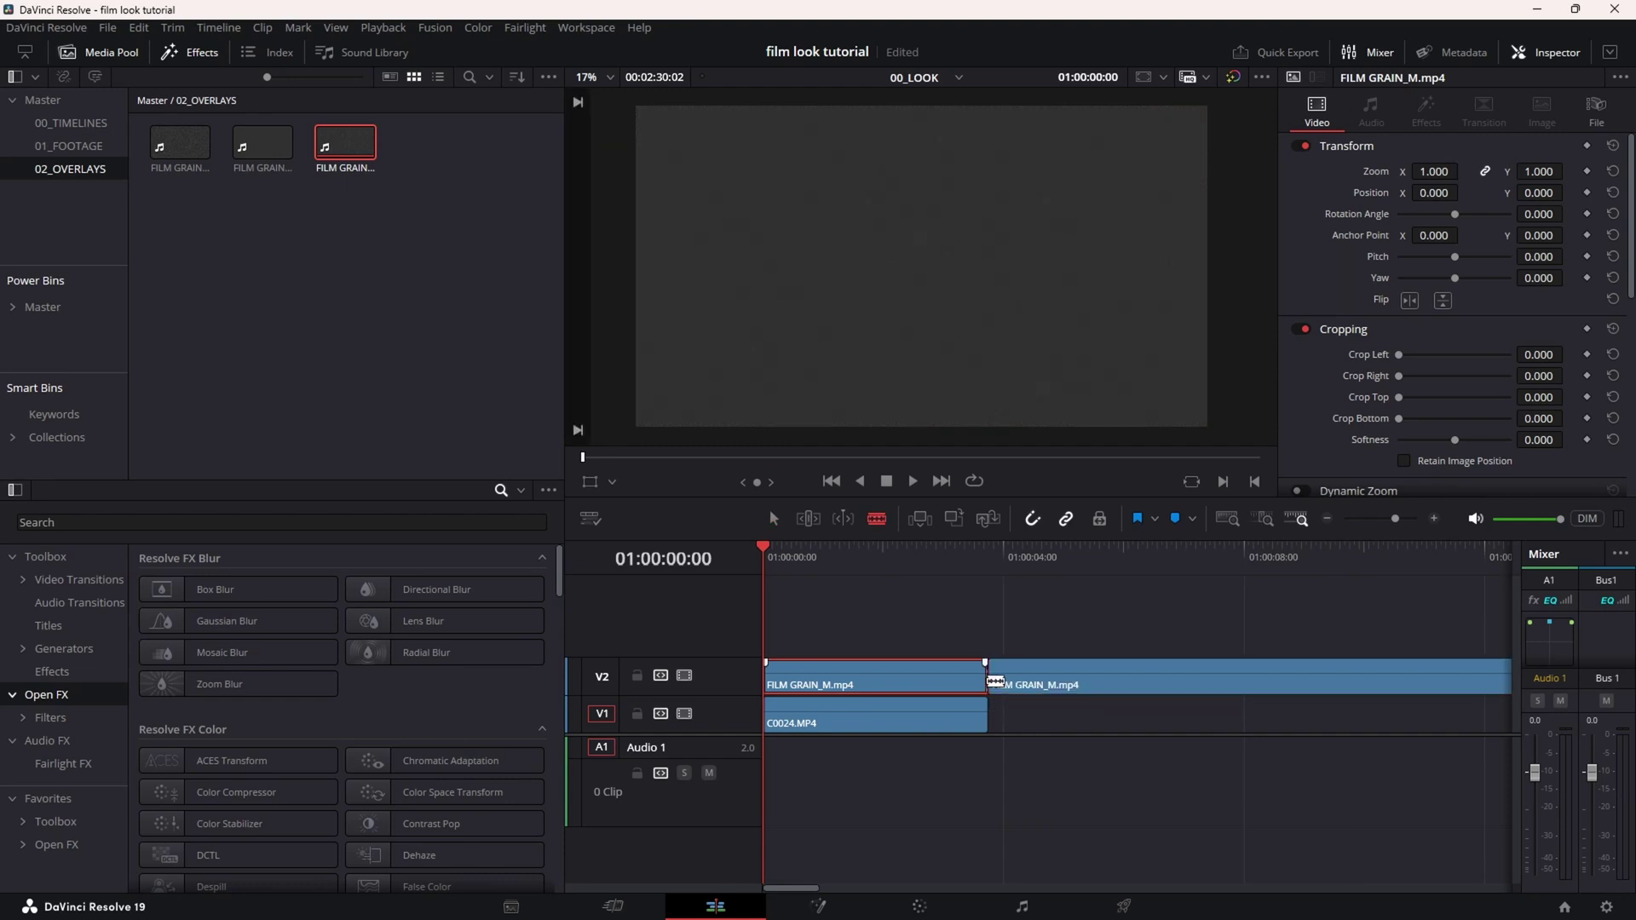
pyautogui.press('a')
pyautogui.press('Delete')
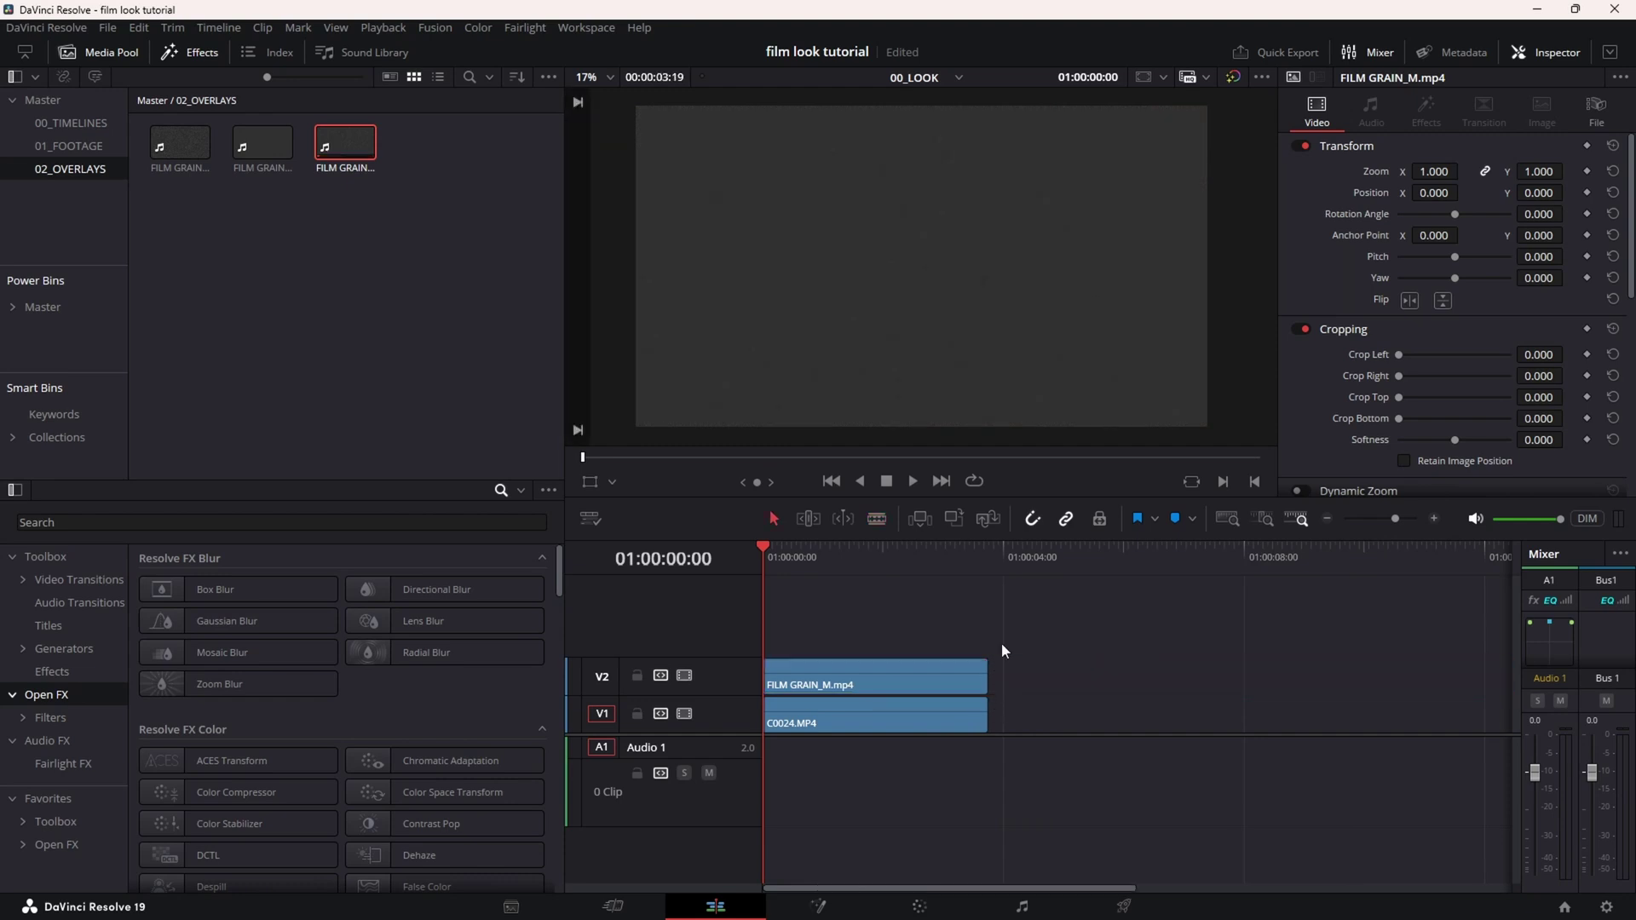
# Set the composite mode of the FILM GRAIN_M.mp4 clip to Color Dodge.
pyautogui.click(937, 678)
pyautogui.scroll(-3, 1348, 326)
pyautogui.scroll(-3, 1349, 327)
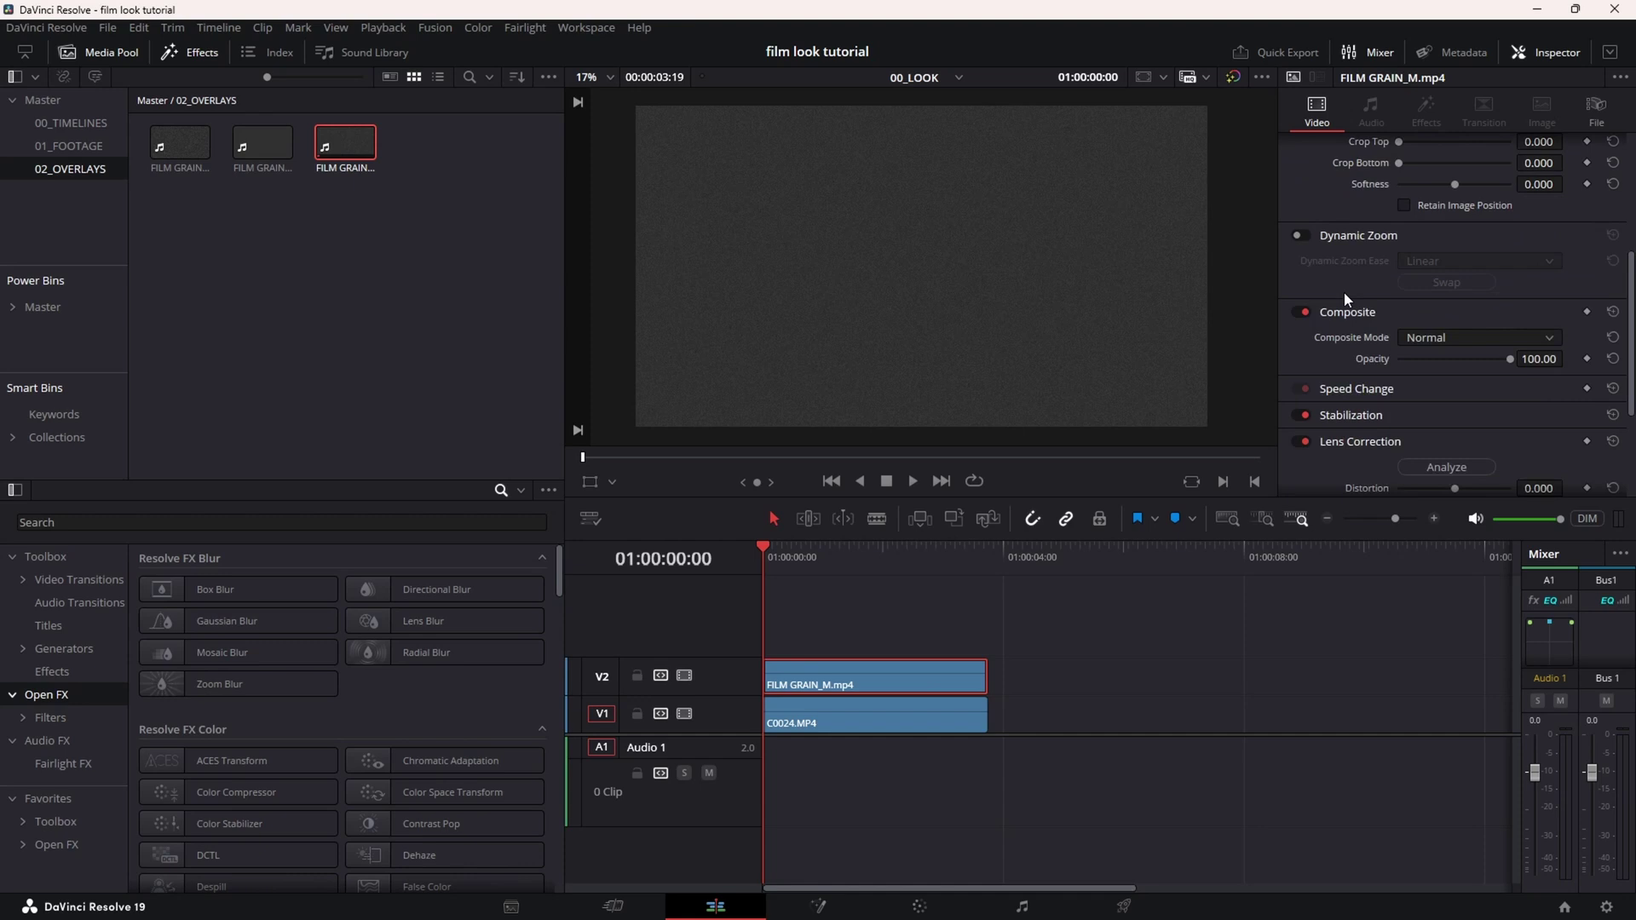
pyautogui.click(1418, 338)
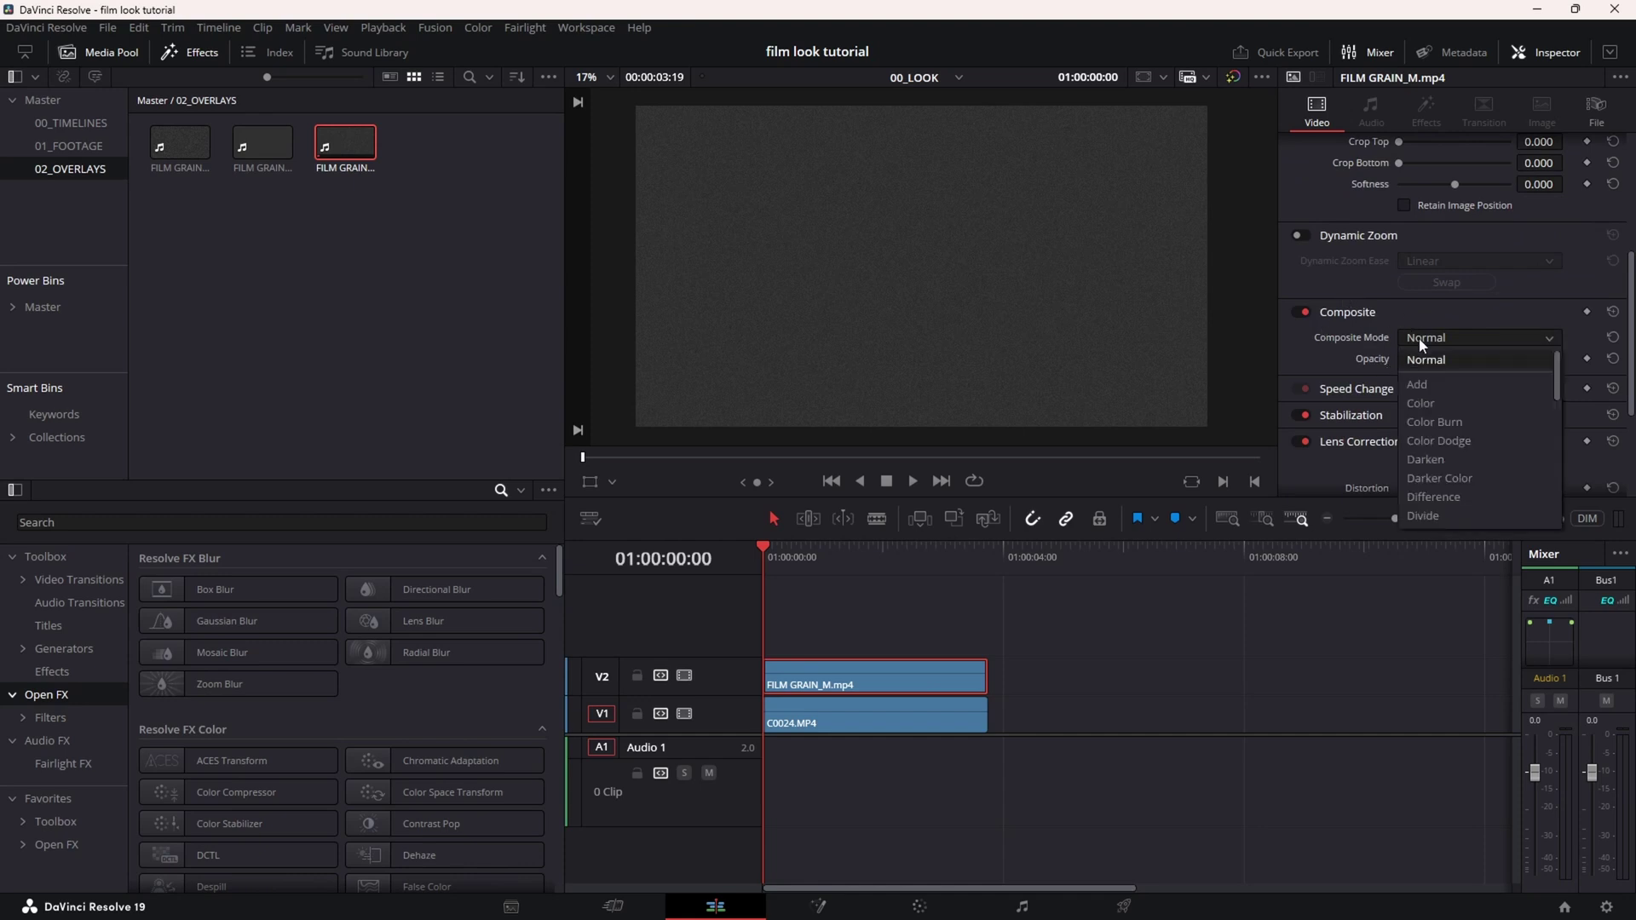
pyautogui.click(1438, 440)
# Examine the grain texture up close during playback and compare the image with the grain clip disabled and enabled.
pyautogui.scroll(5, 1184, 314)
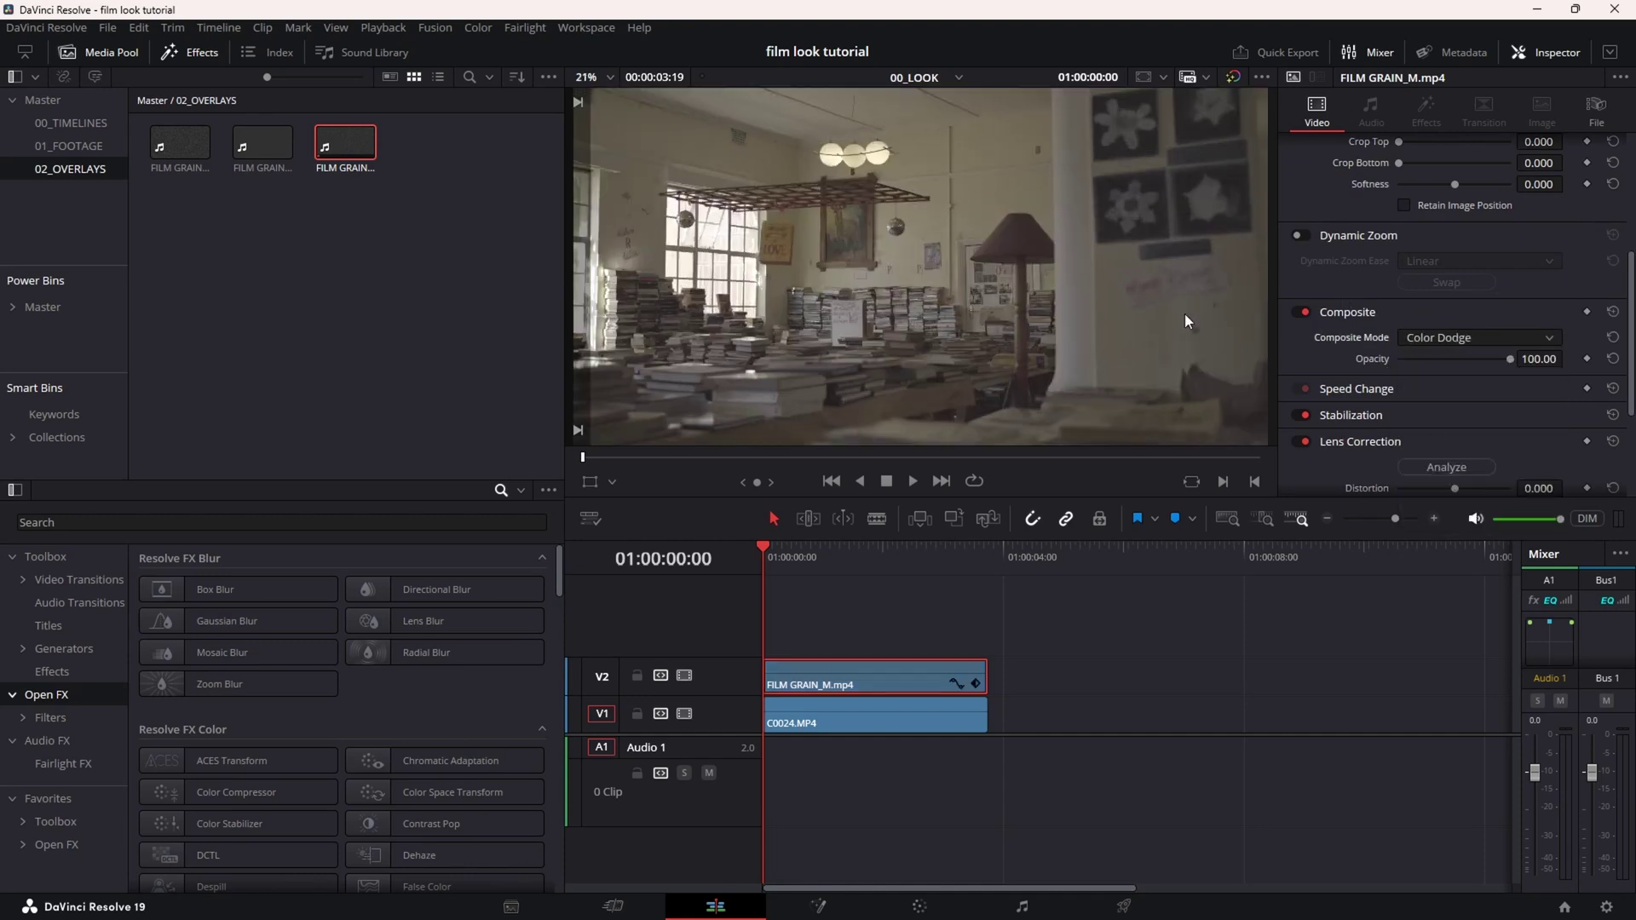
pyautogui.scroll(6, 1002, 258)
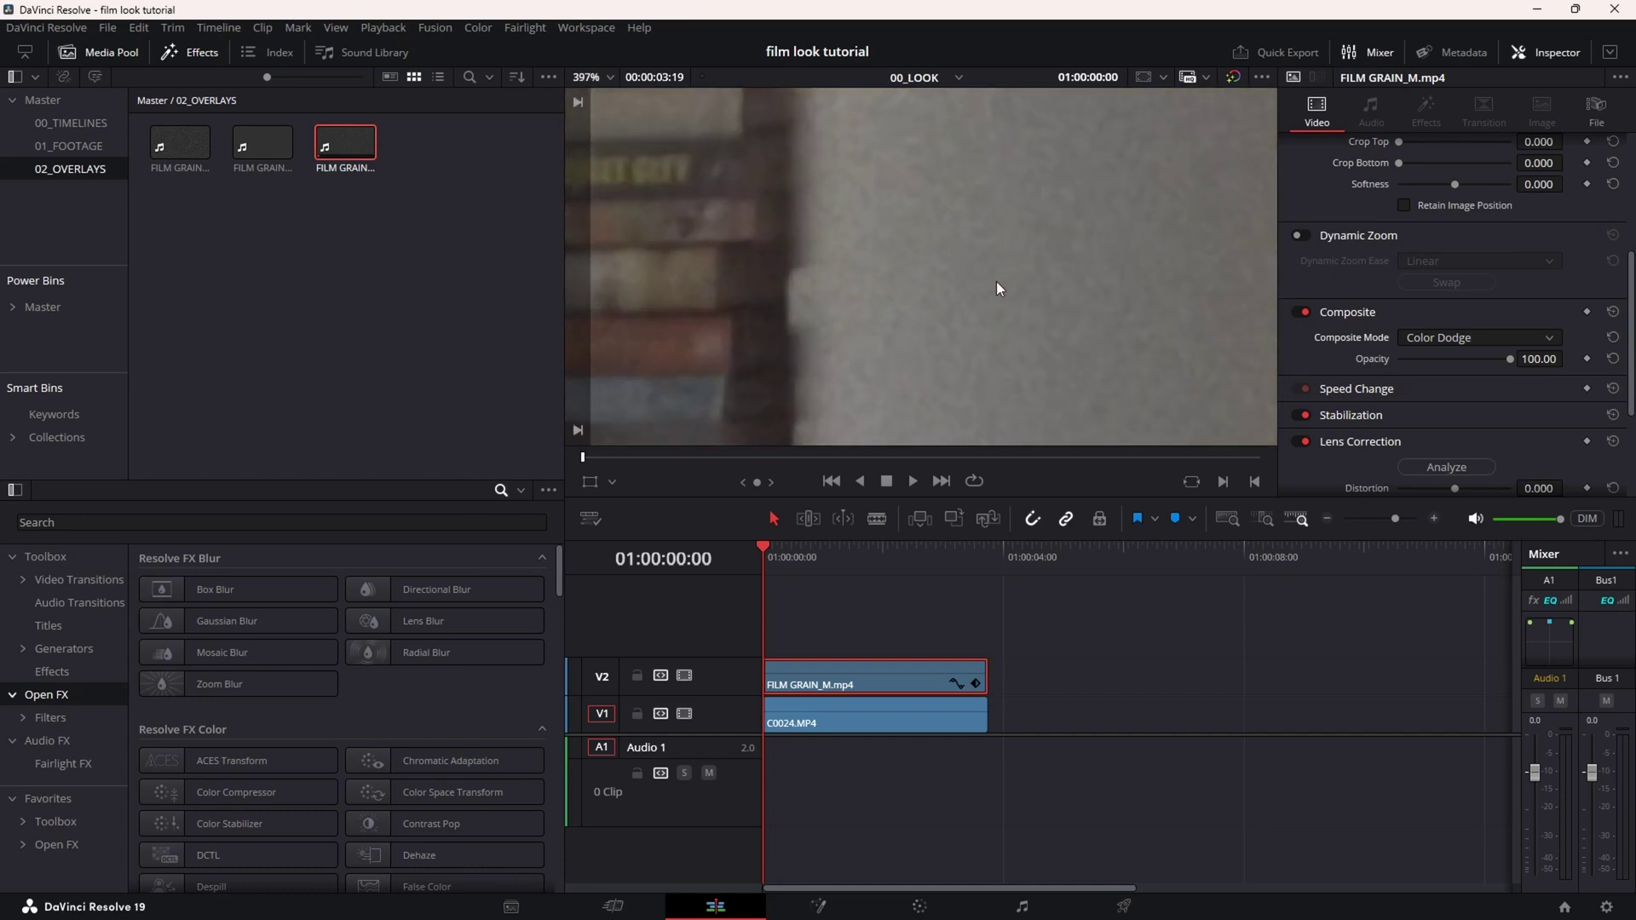
pyautogui.press('space')
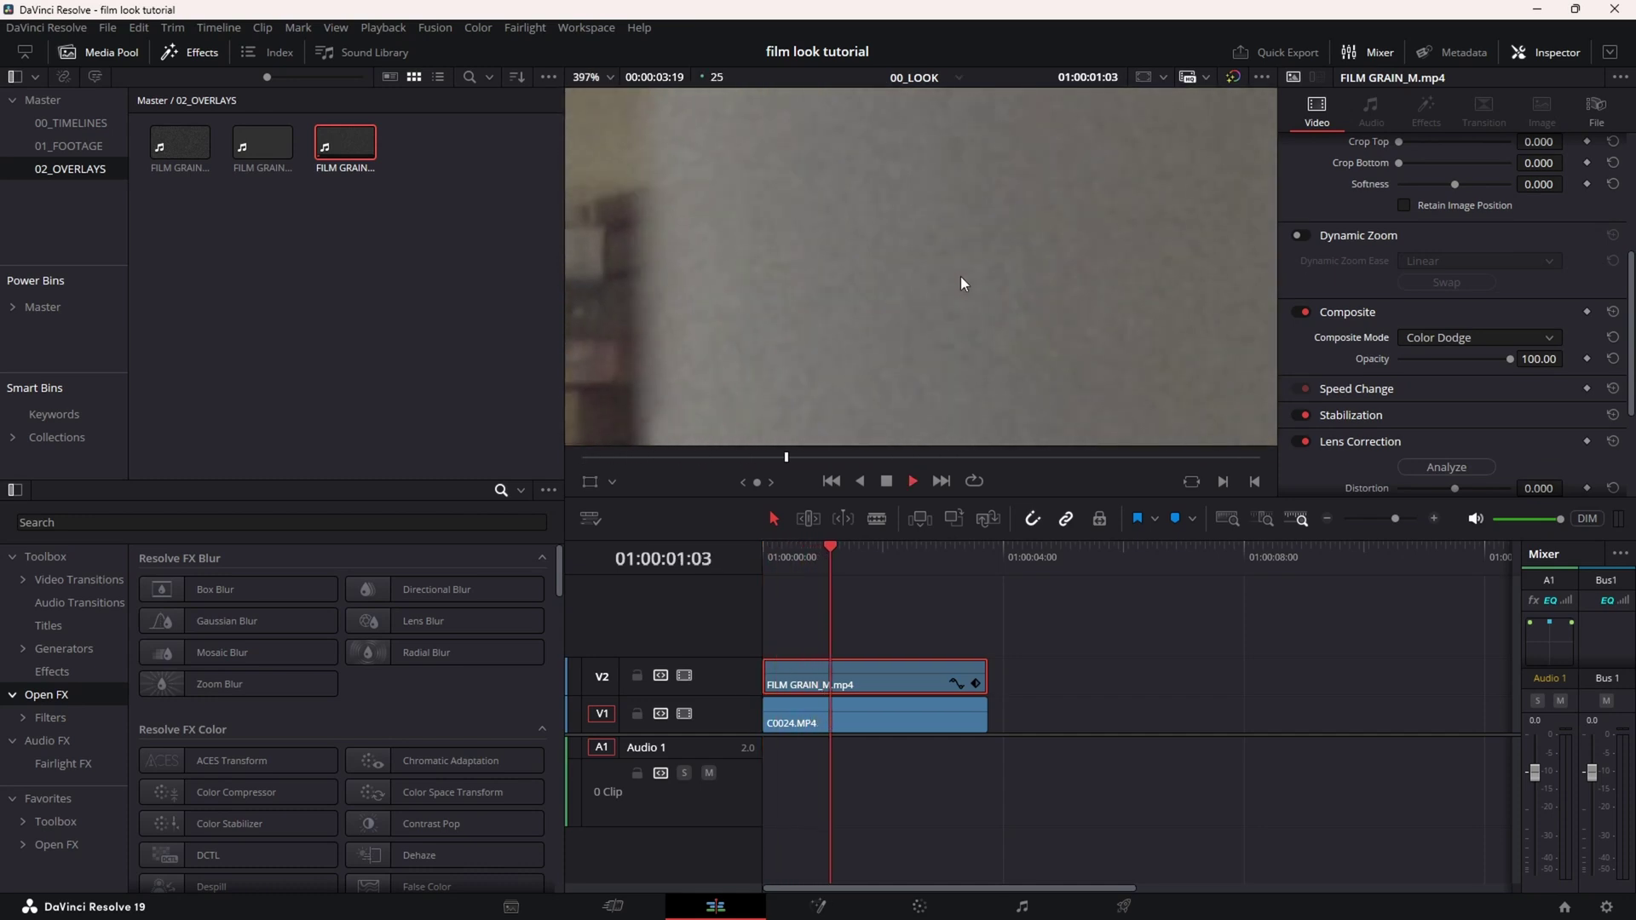
pyautogui.press('space')
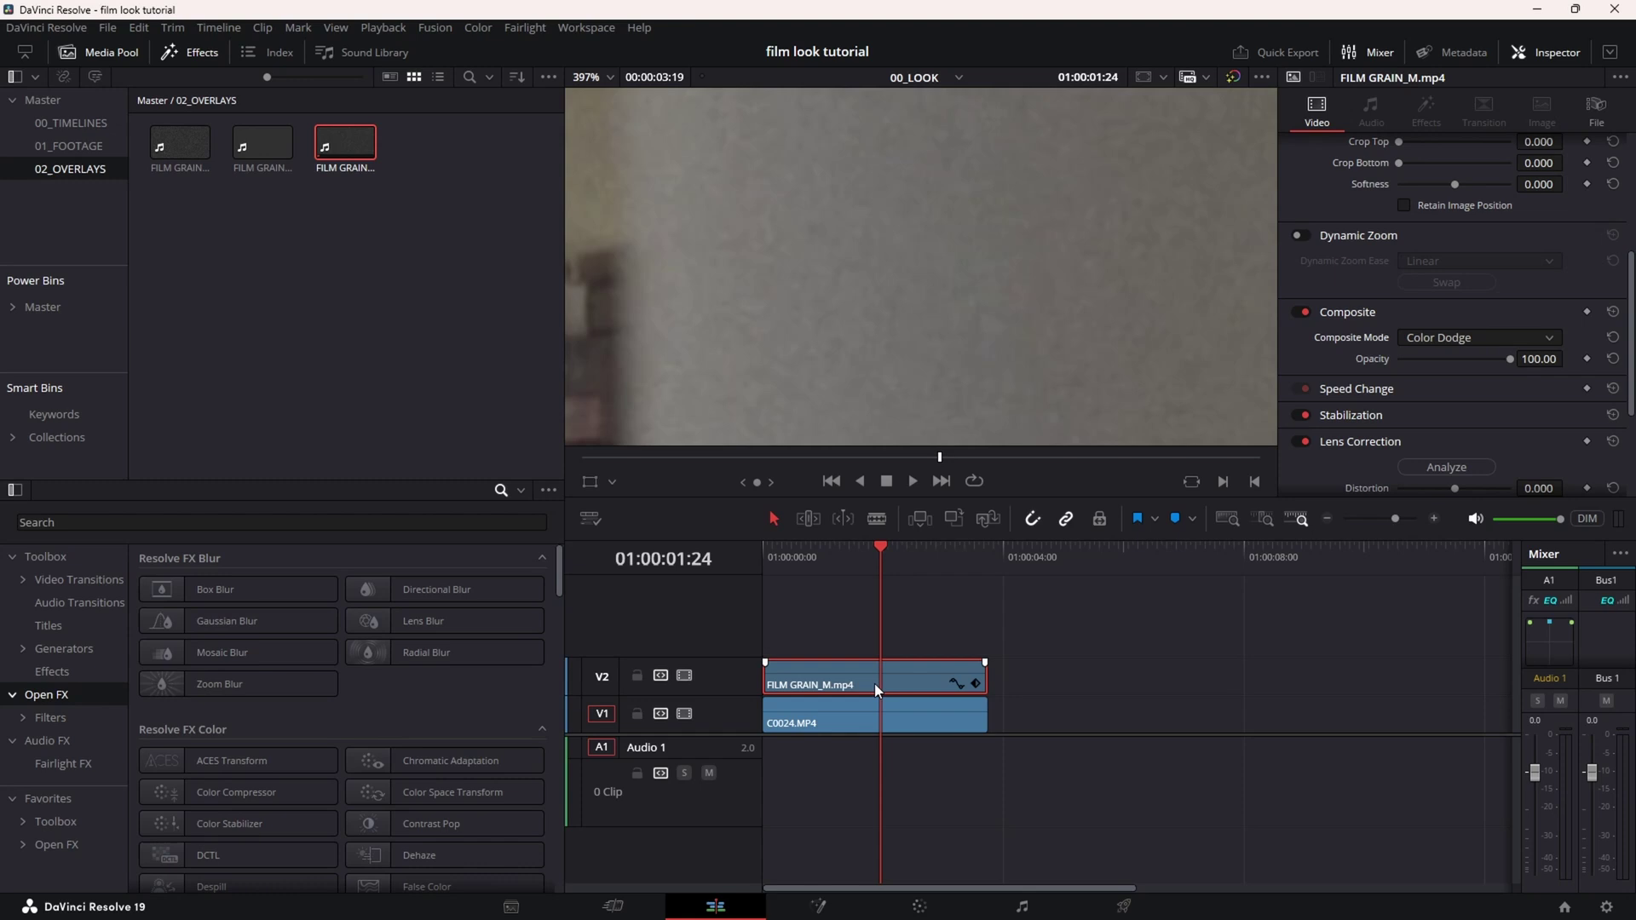
pyautogui.press('d')
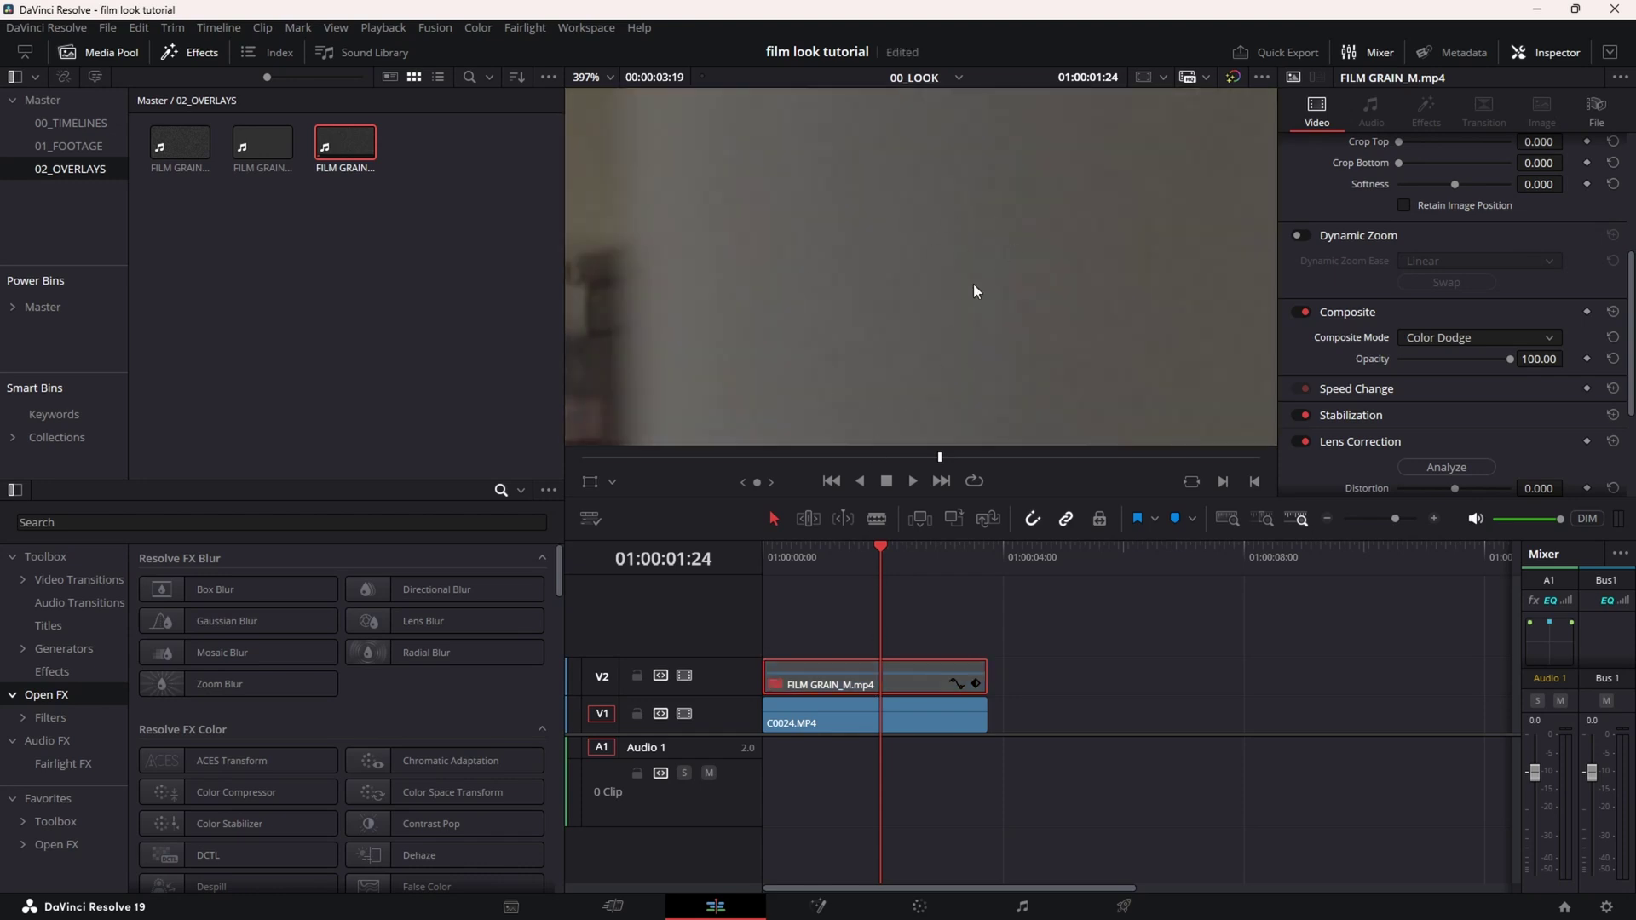
pyautogui.press('d')
pyautogui.scroll(-5, 877, 302)
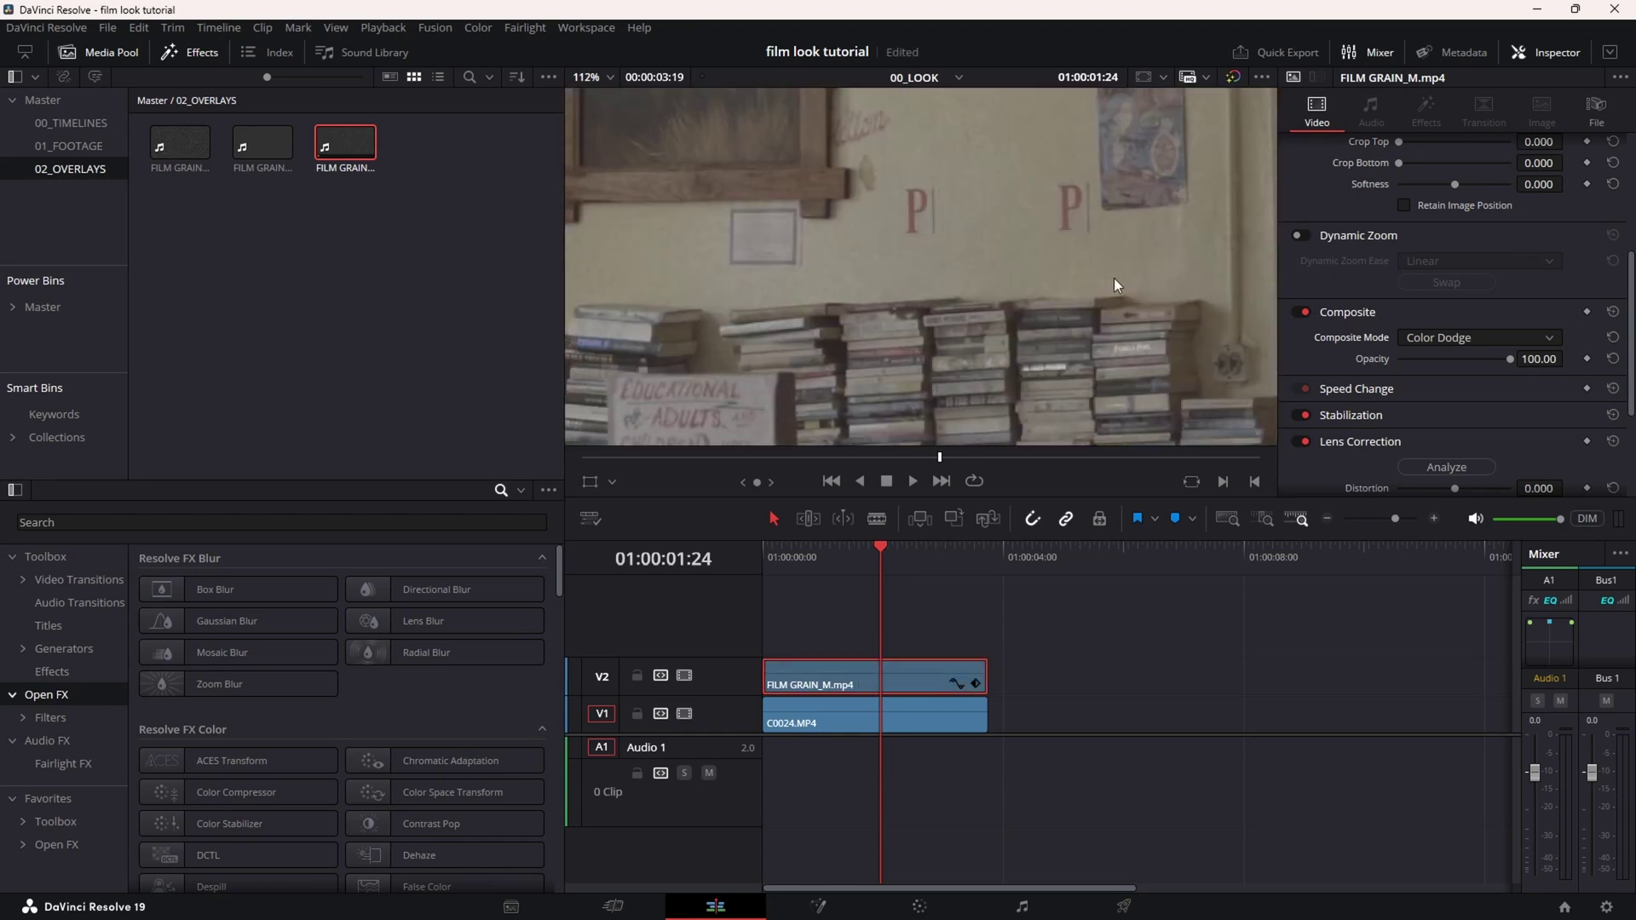
pyautogui.scroll(-2, 1116, 285)
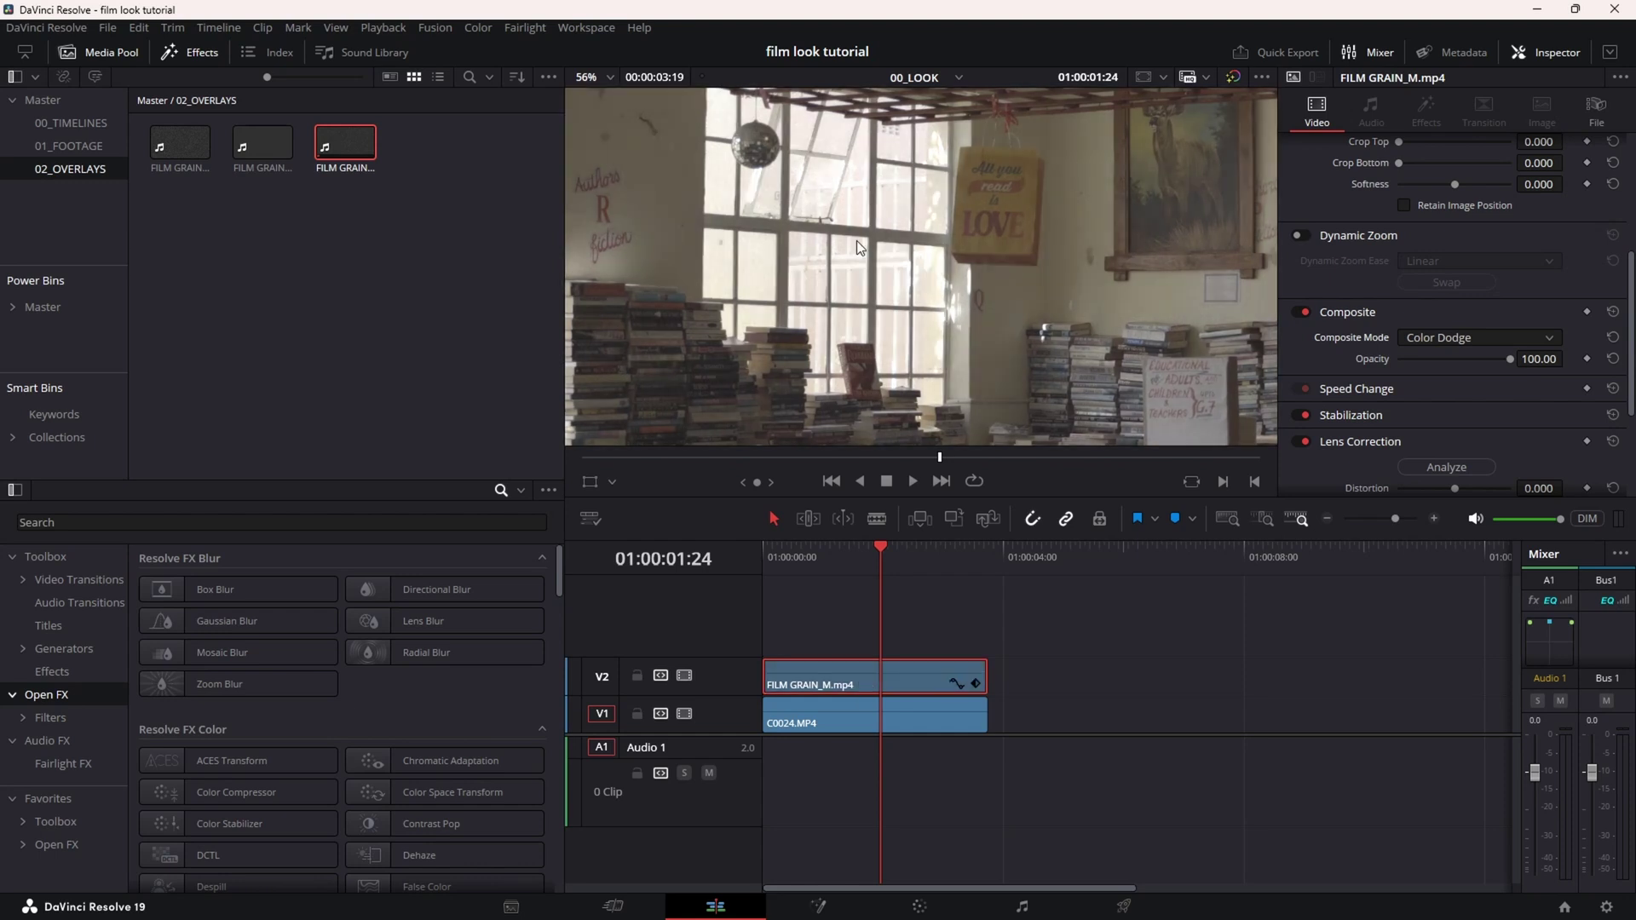
pyautogui.scroll(1, 859, 248)
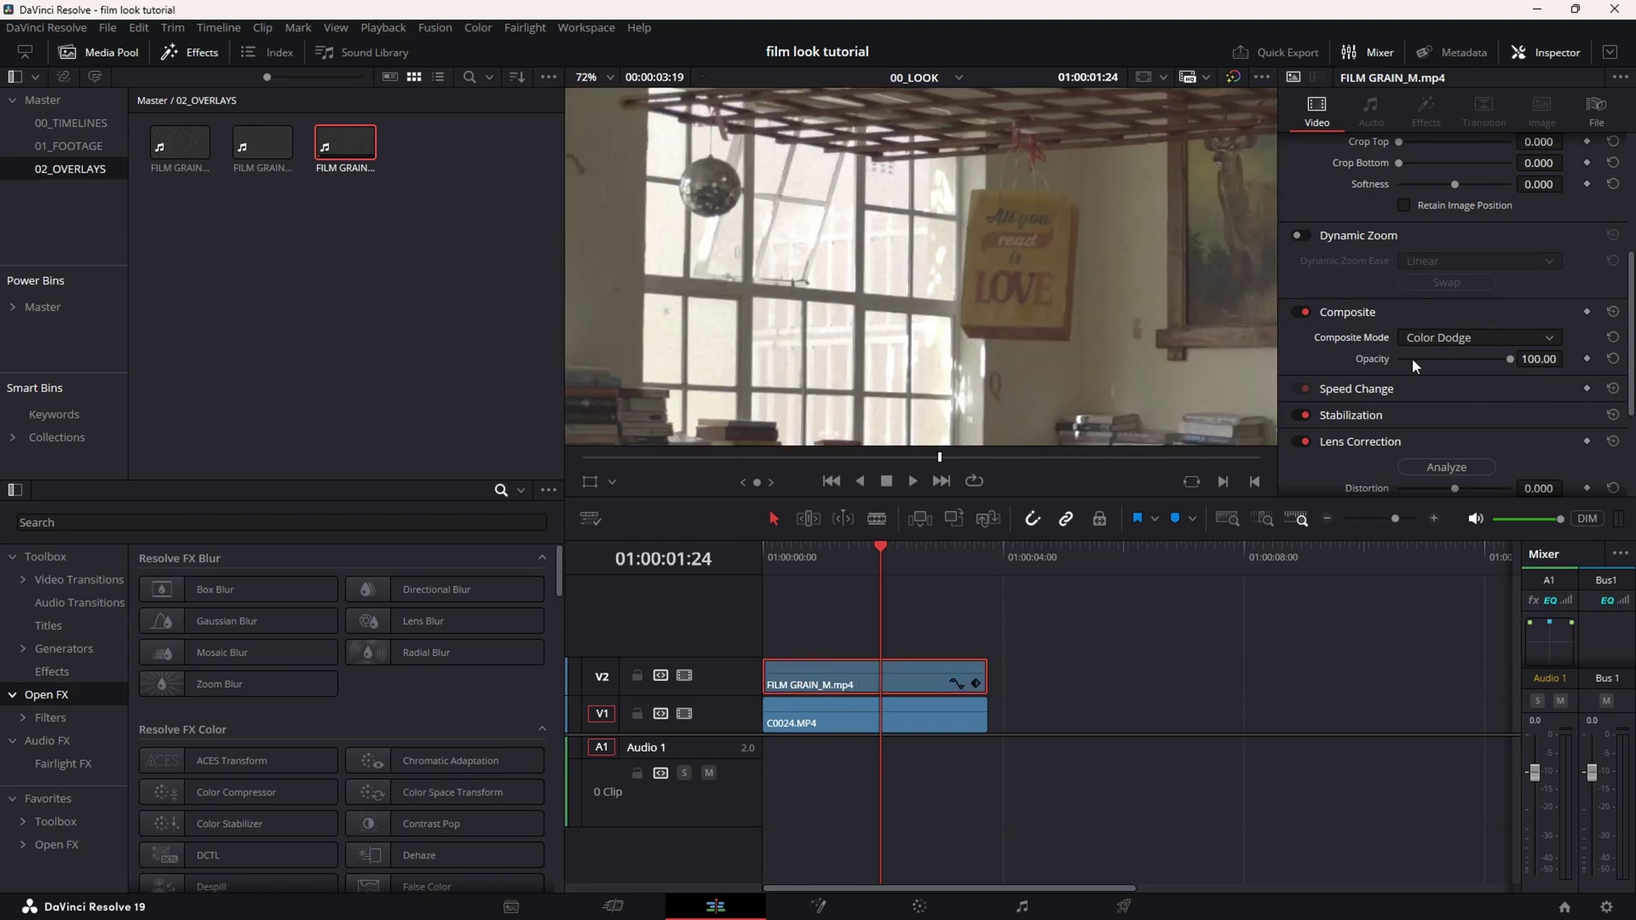
# Compare the Screen composite mode with Color Dodge on the film grain clip.
pyautogui.moveTo(1472, 360); pyautogui.dragTo(1440, 375)
pyautogui.click(1479, 338)
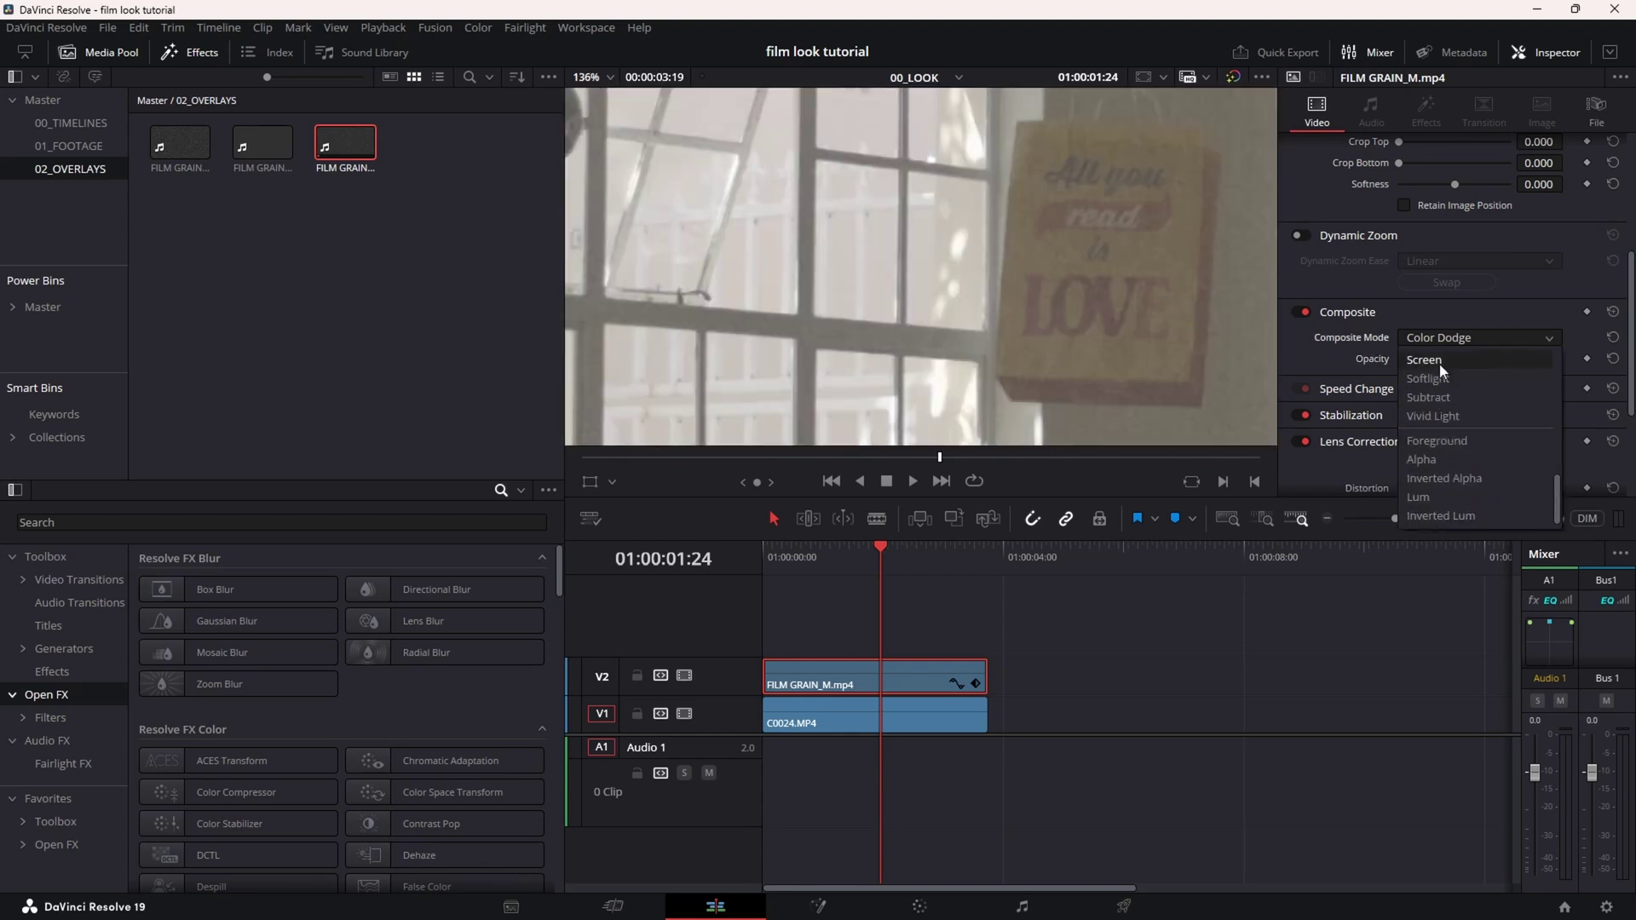
pyautogui.scroll(5, 1442, 375)
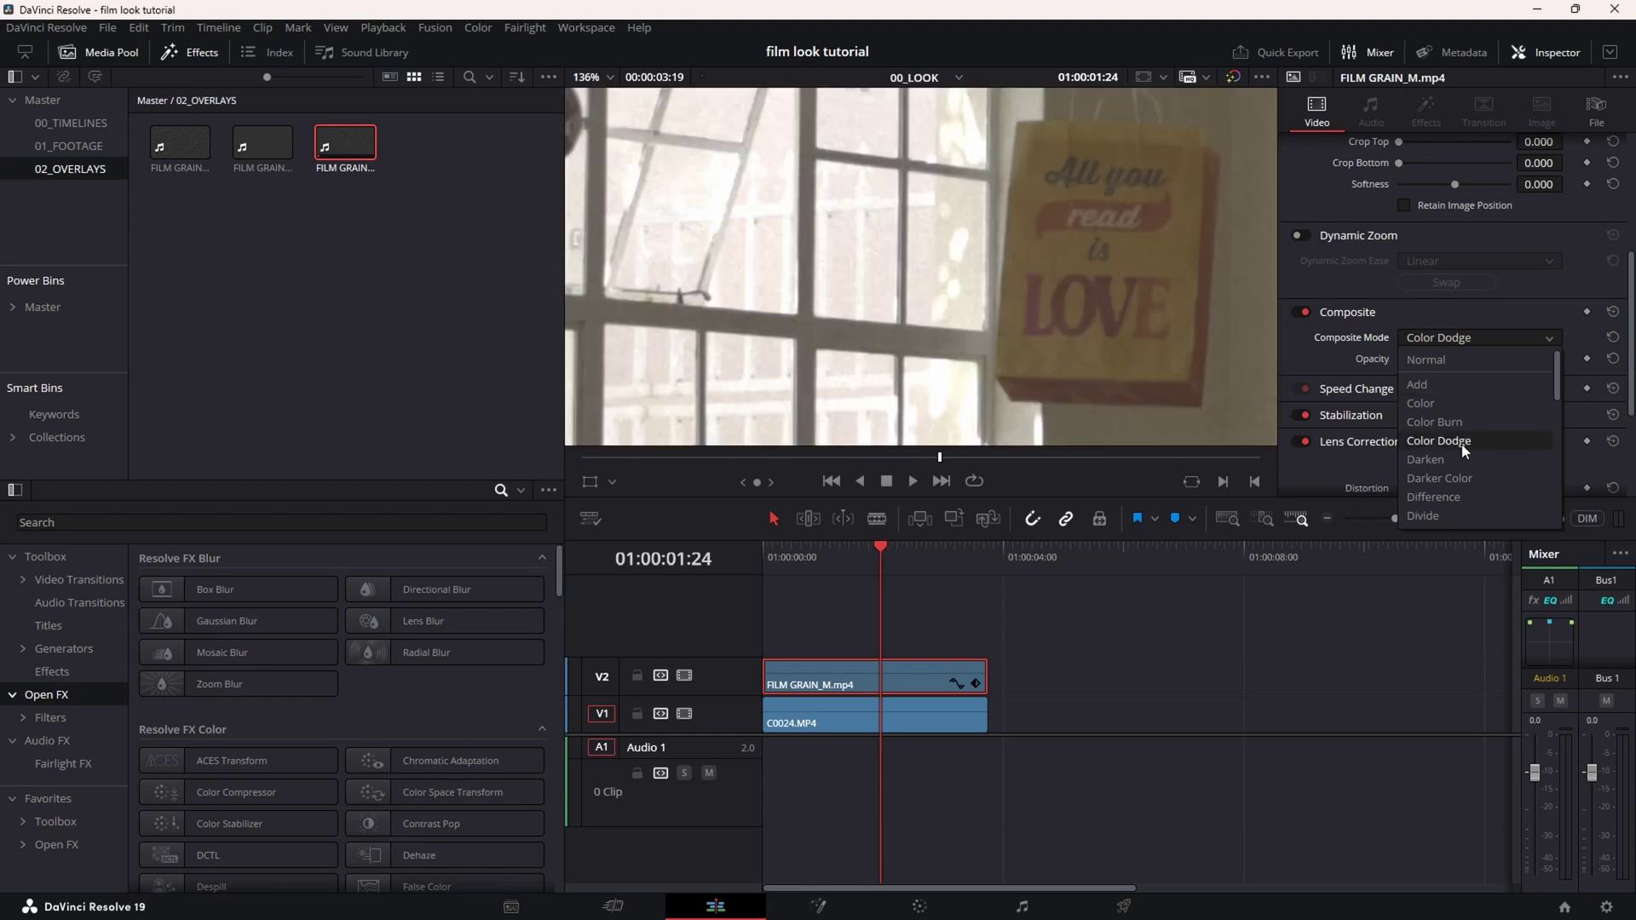
pyautogui.click(1459, 444)
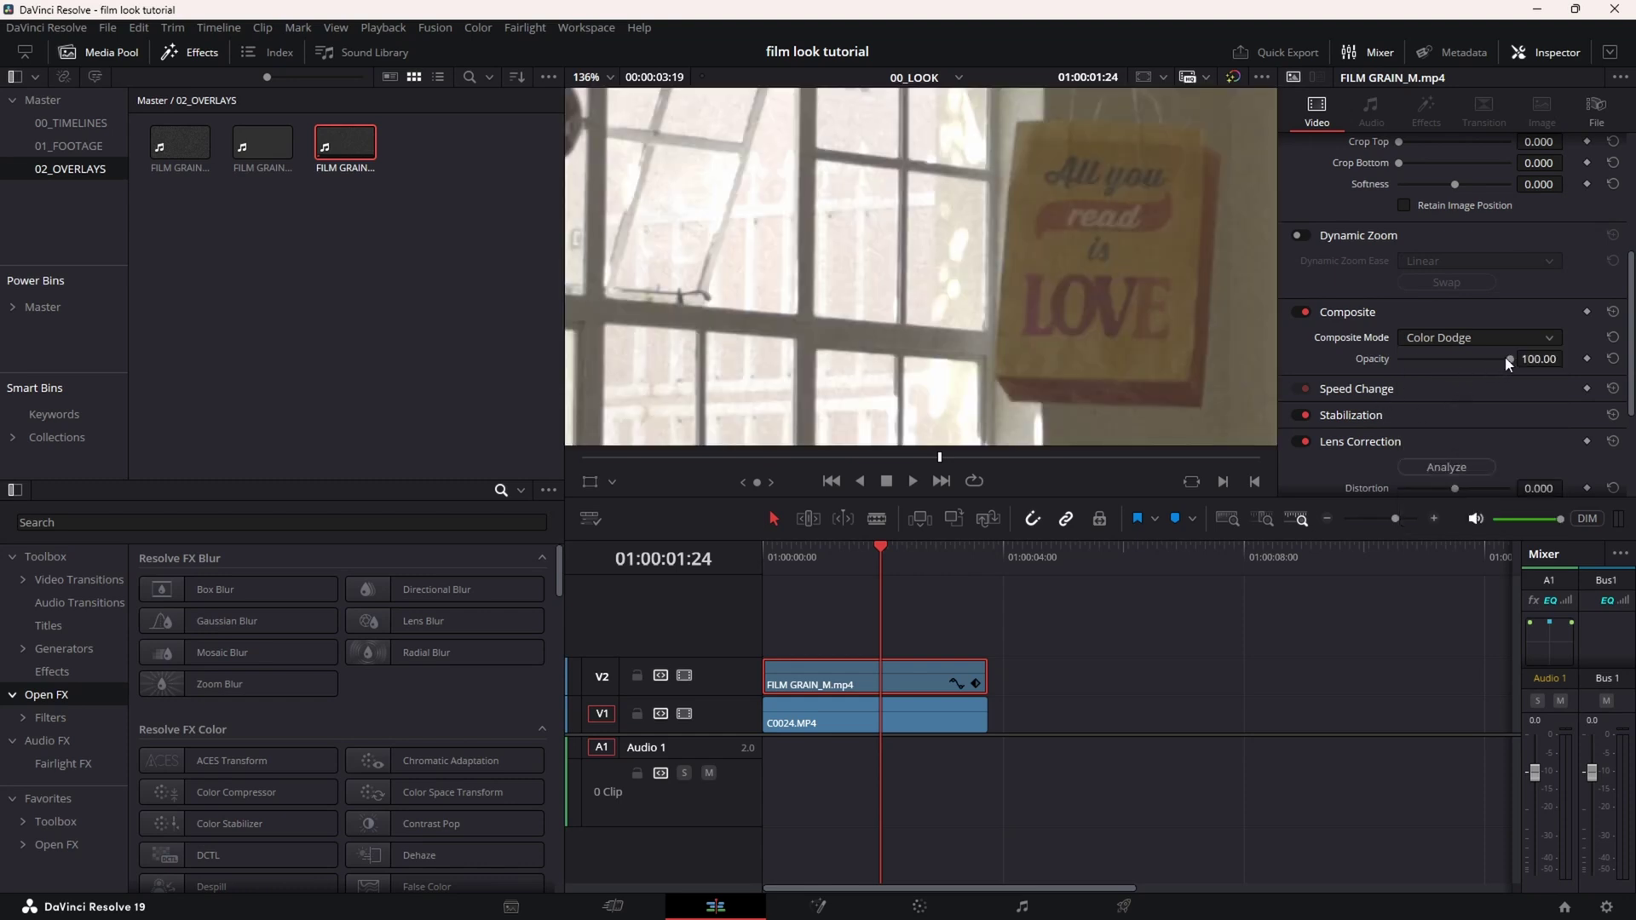
# Lower the film grain clip's opacity to 68.70.
pyautogui.moveTo(1508, 358); pyautogui.dragTo(1475, 358)
pyautogui.scroll(-5, 1118, 346)
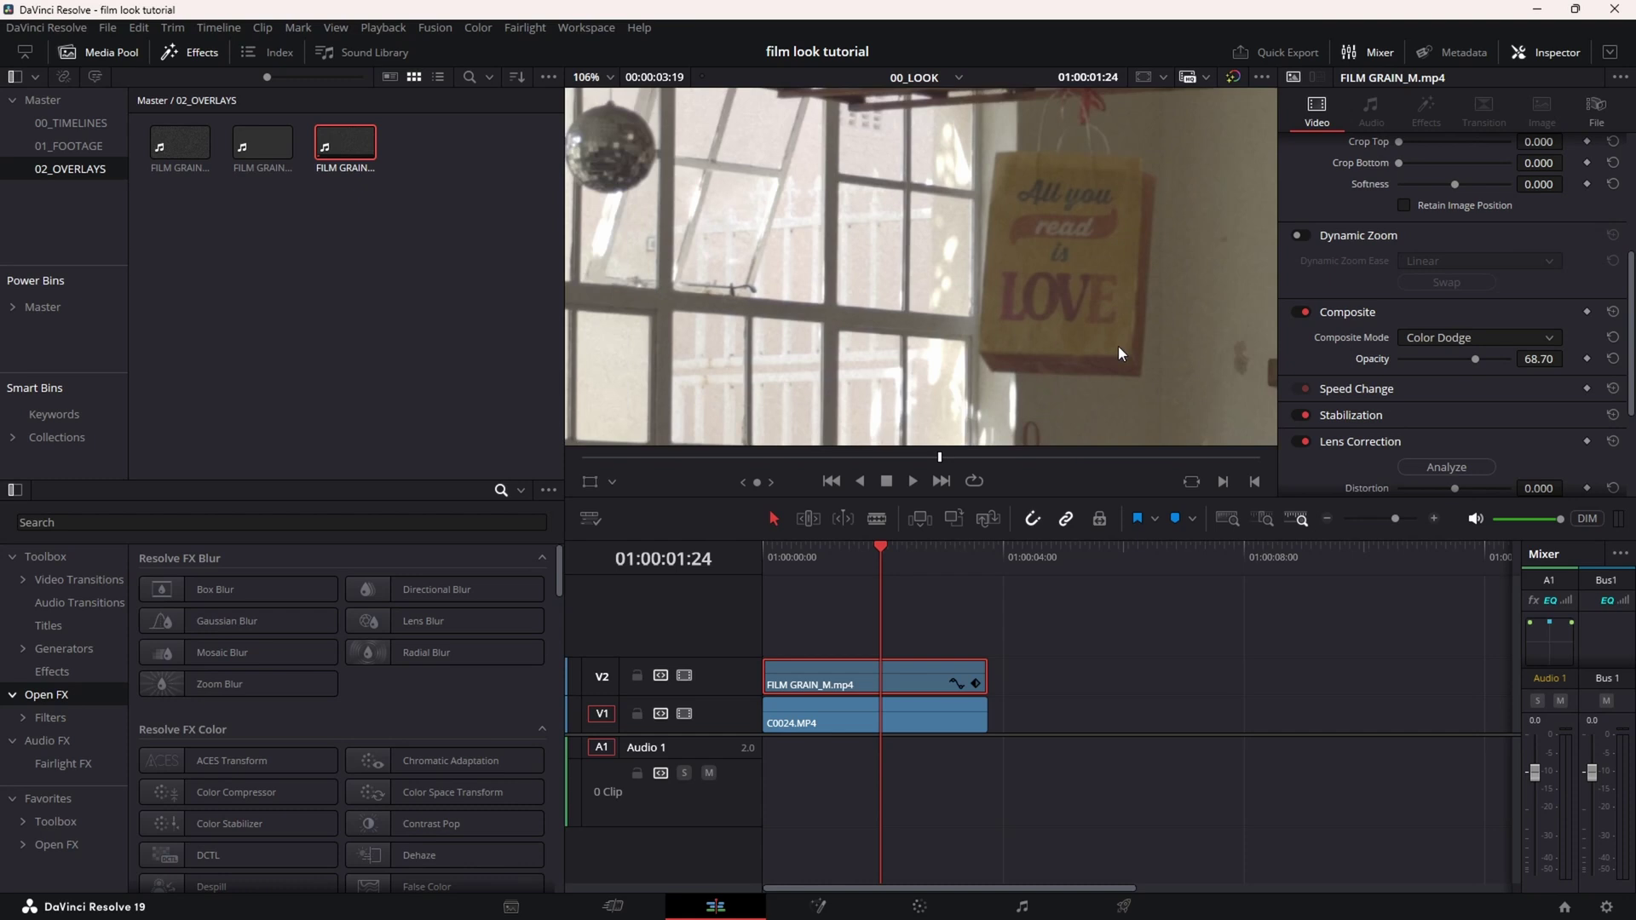
pyautogui.scroll(6, 1072, 220)
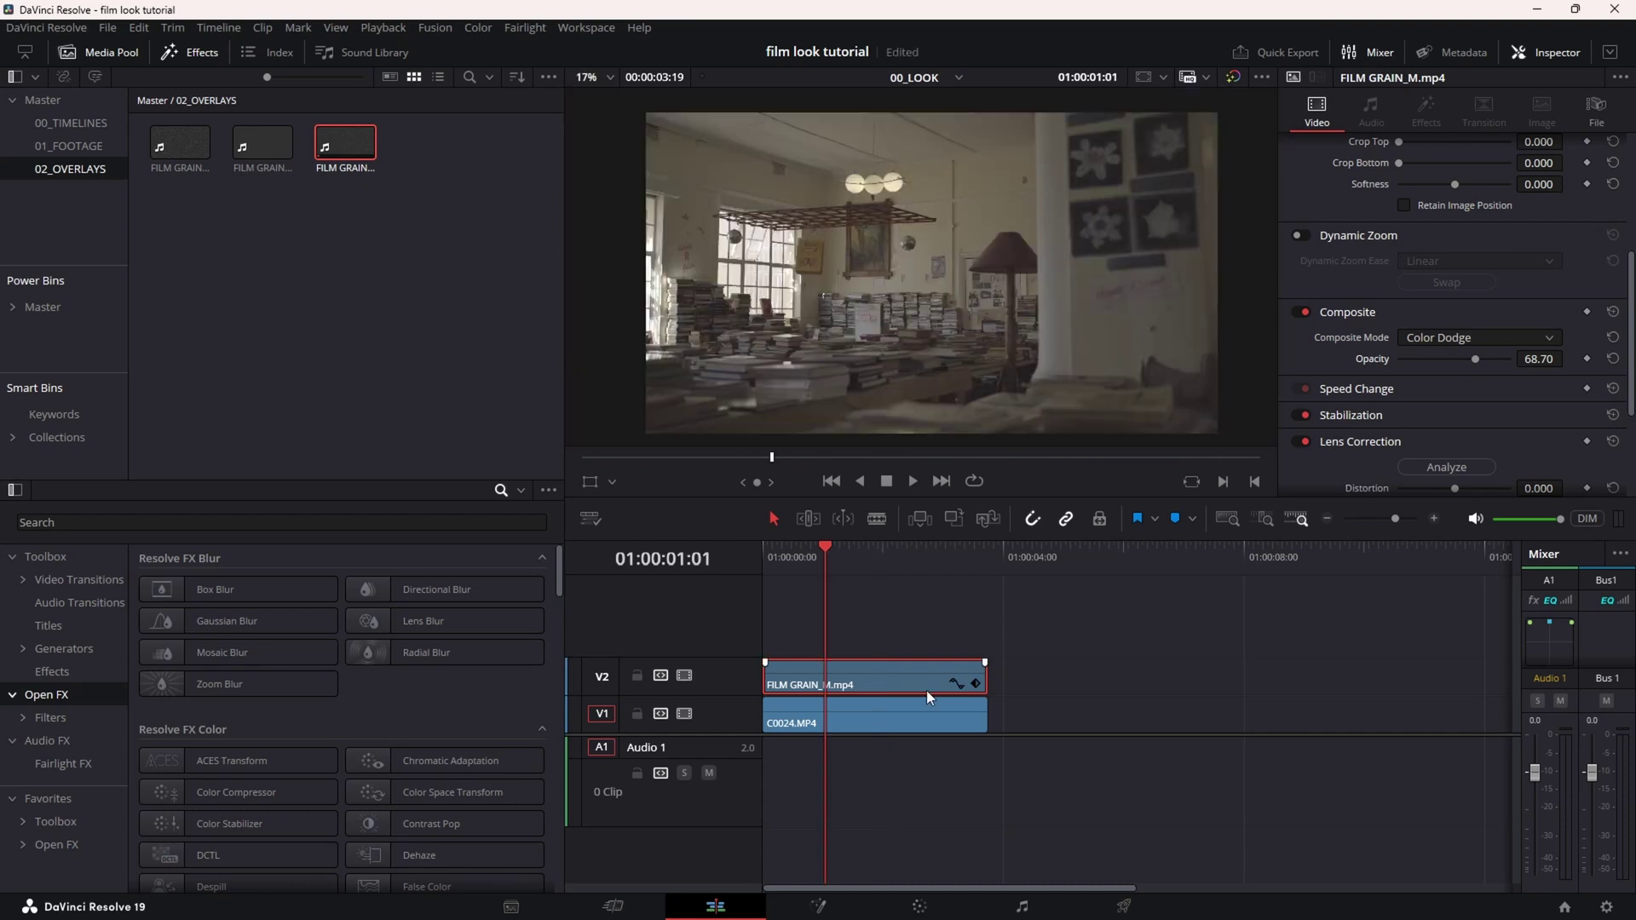
# Switch to the Color page, select the V1 bookshop clip, move its node nearer the source and label it CORRECTION.
pyautogui.click(919, 907)
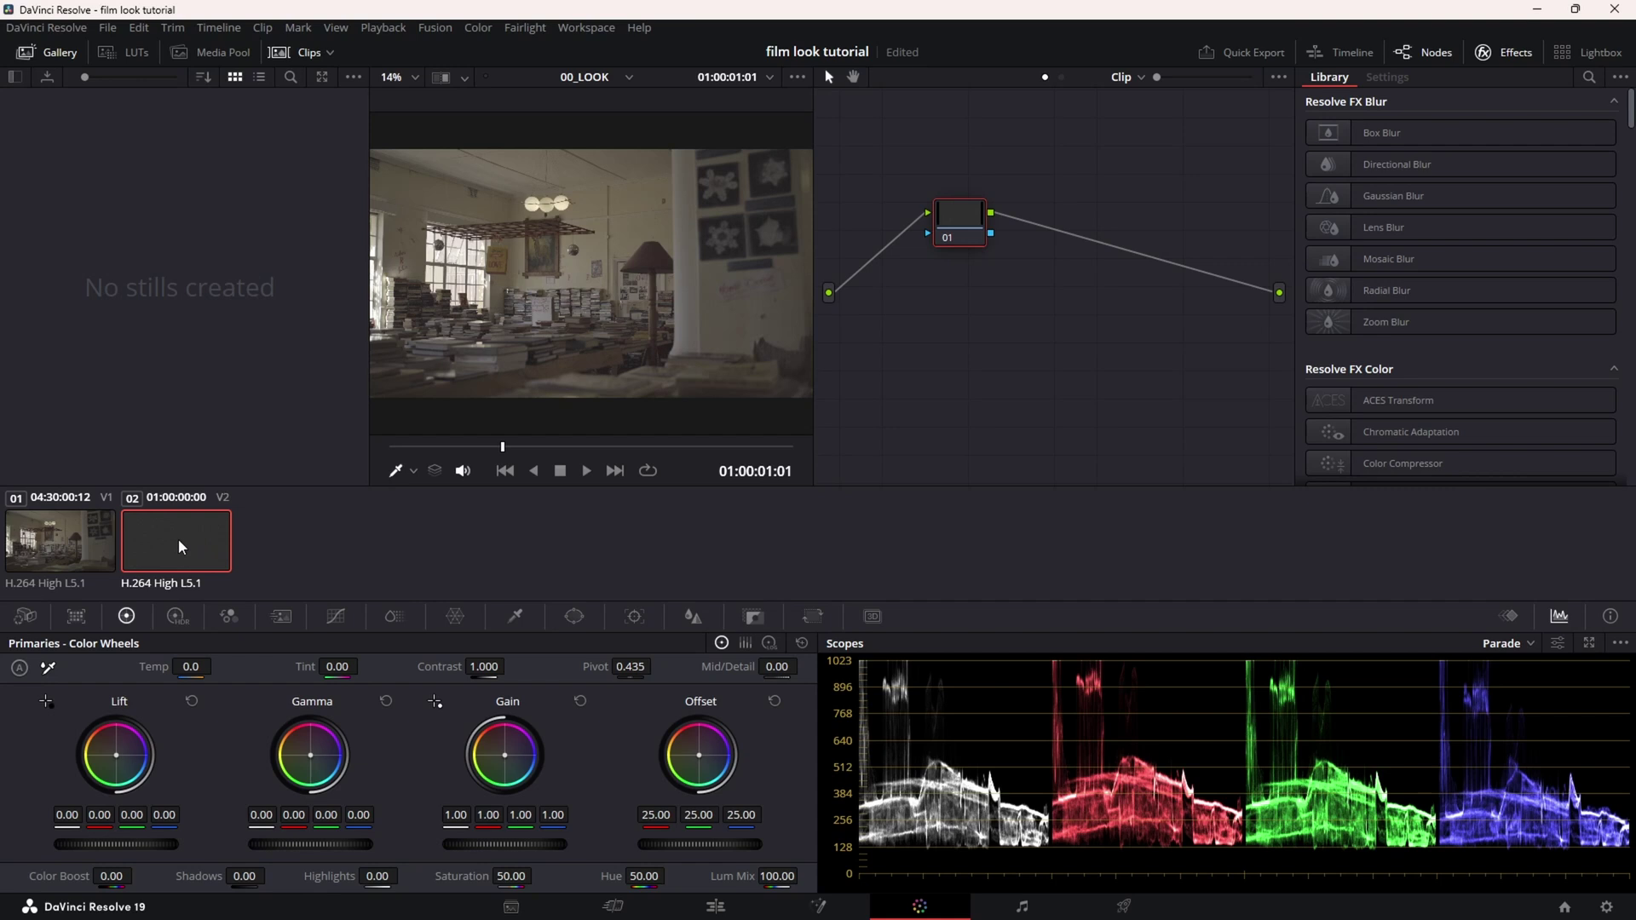
pyautogui.click(77, 549)
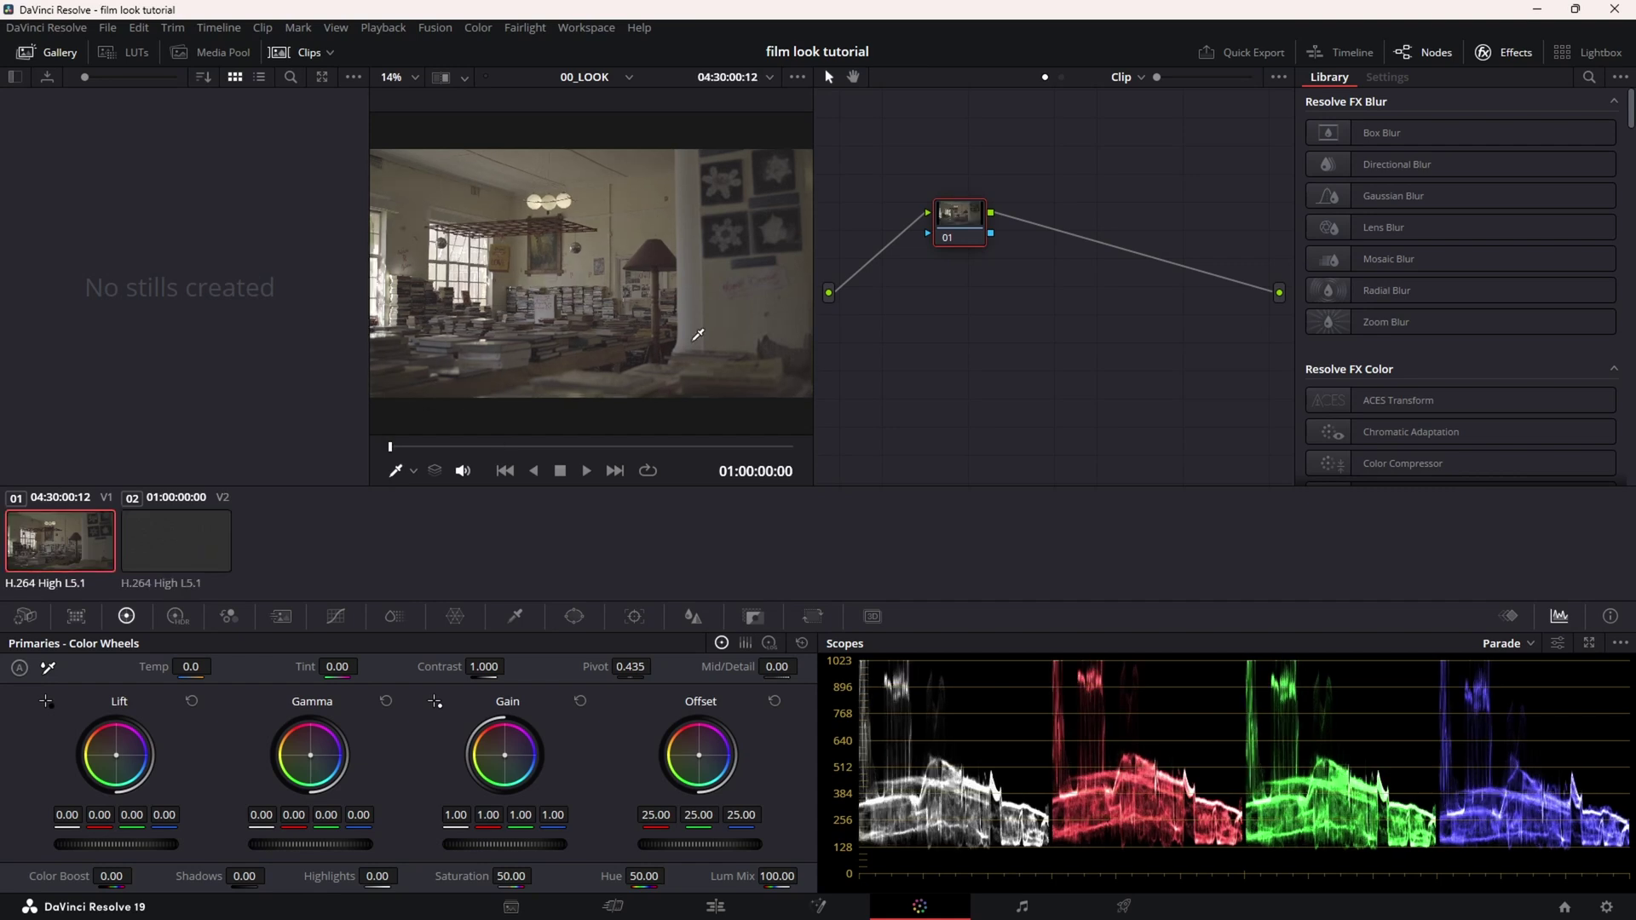
pyautogui.moveTo(977, 232); pyautogui.dragTo(904, 217)
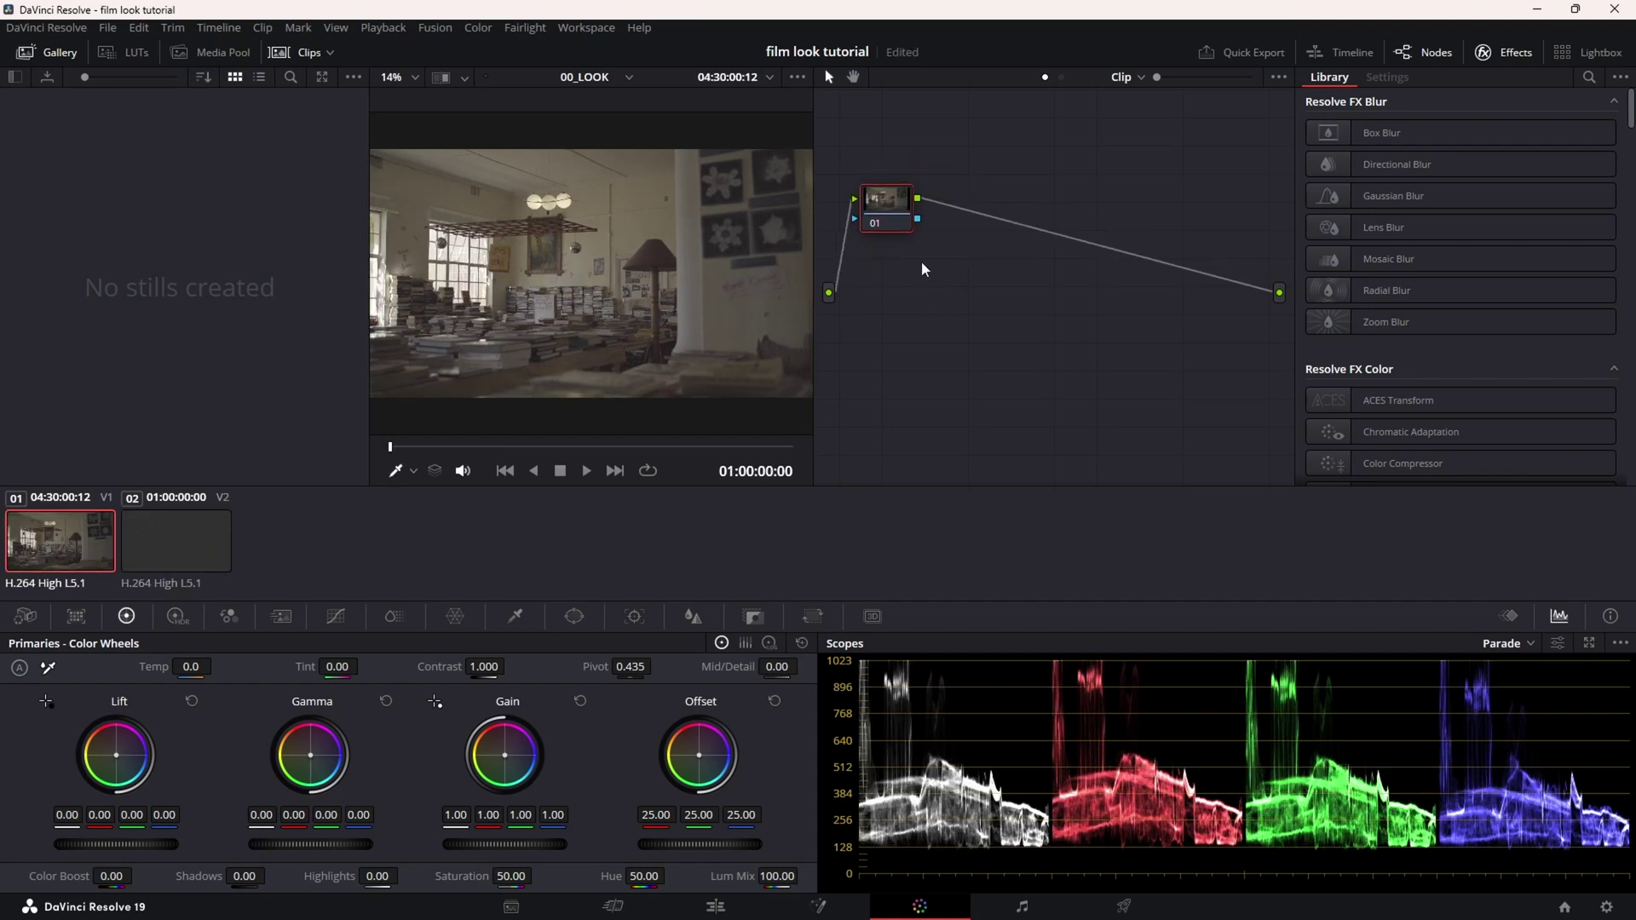
pyautogui.rightClick(897, 210)
pyautogui.click(952, 247)
pyautogui.write('CORRECTION')
pyautogui.press('Return')
# Examine the ungraded shot's exposure and colour up close around the lamp, windows, wall and book stacks.
pyautogui.scroll(8, 658, 314)
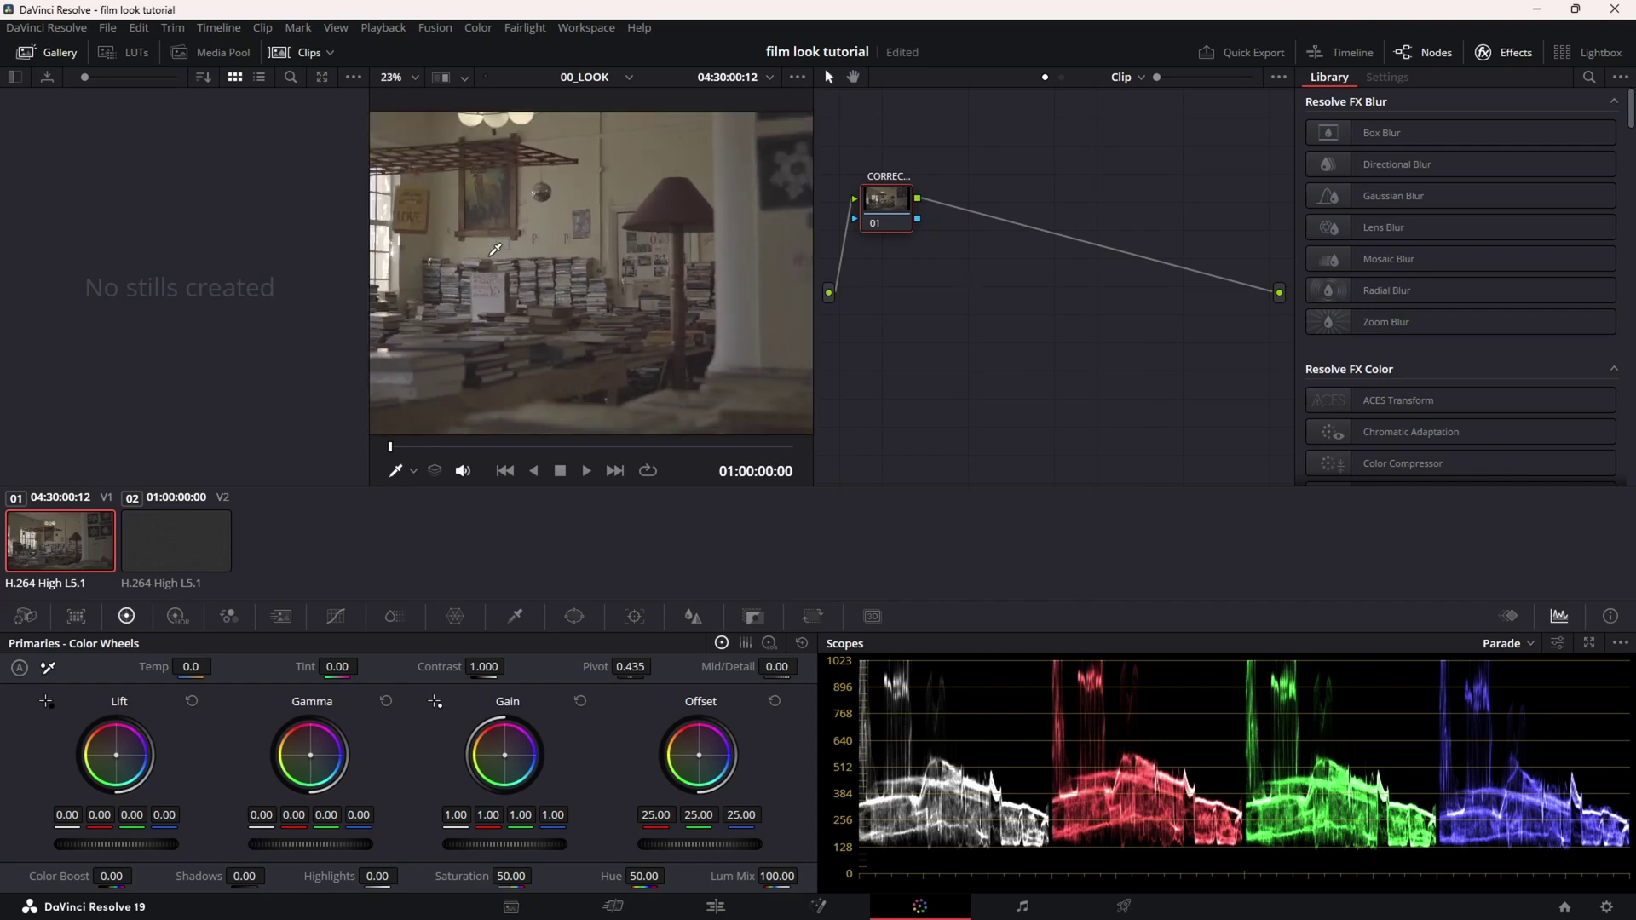
pyautogui.moveTo(658, 314); pyautogui.dragTo(550, 300)
pyautogui.scroll(-1, 550, 300)
pyautogui.scroll(2, 551, 300)
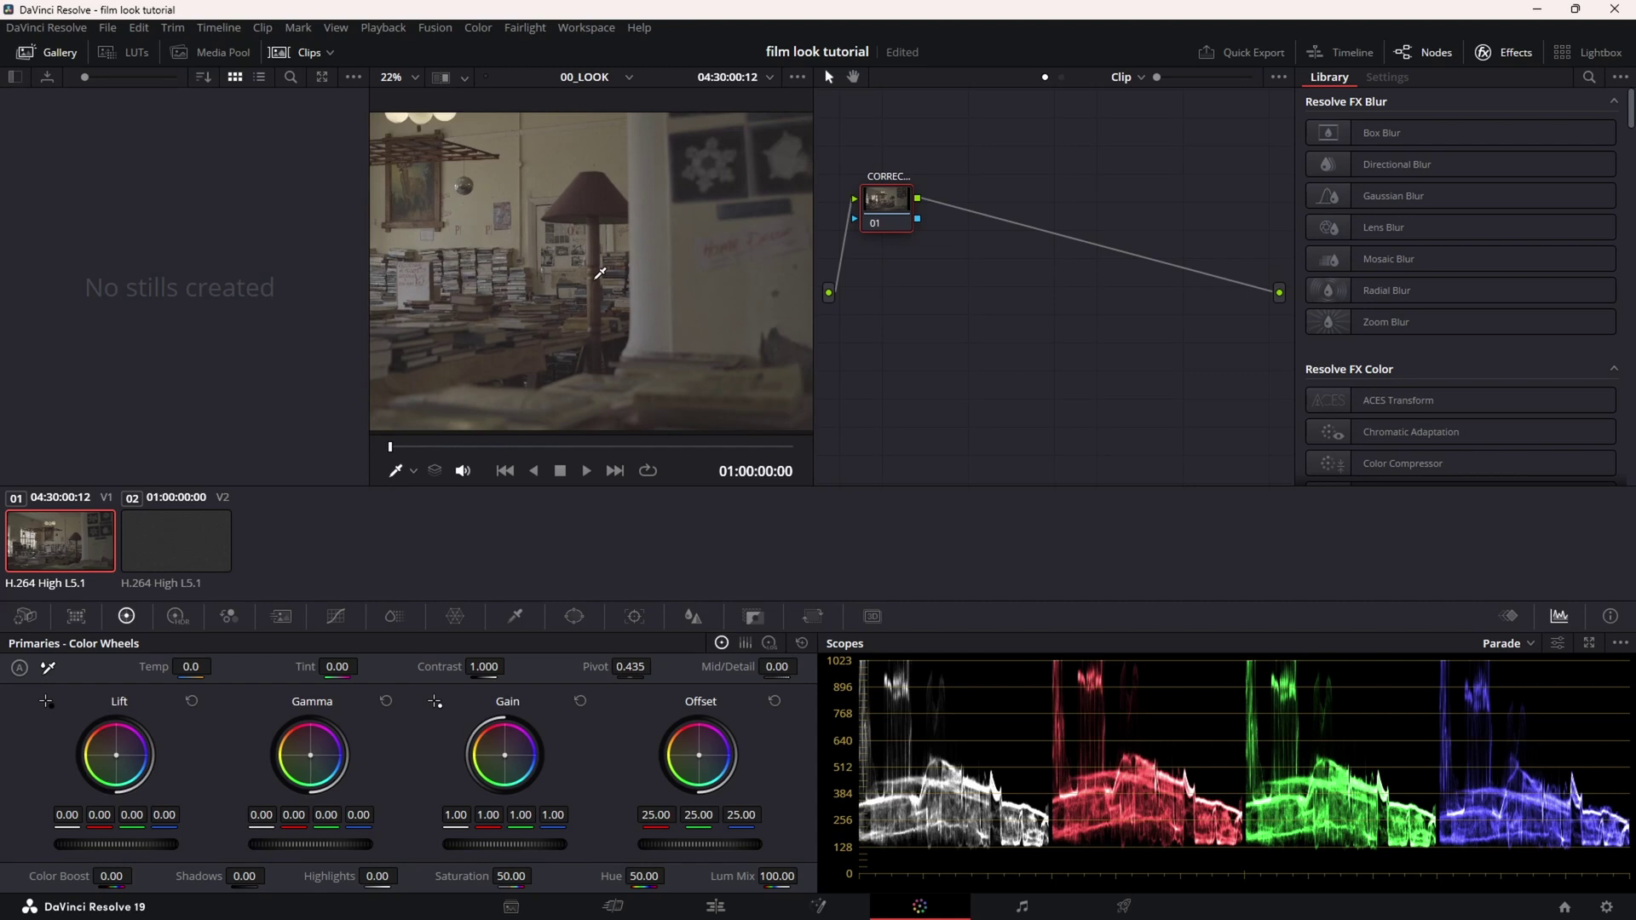
pyautogui.scroll(-4, 607, 328)
pyautogui.scroll(2, 602, 333)
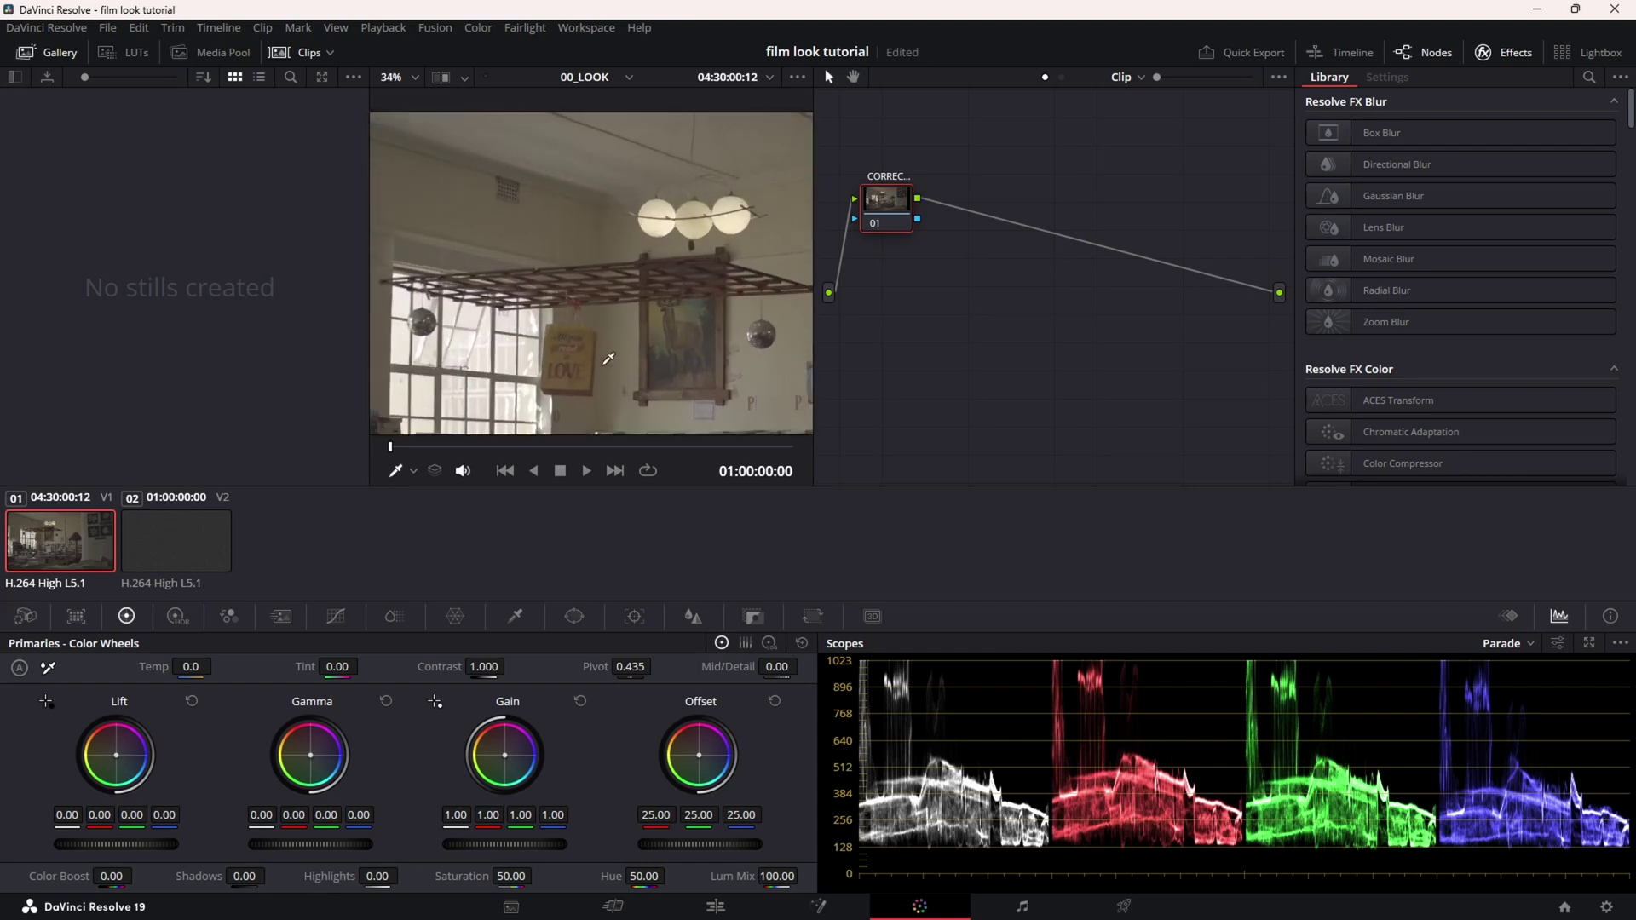
pyautogui.scroll(-2, 607, 361)
pyautogui.moveTo(762, 365); pyautogui.dragTo(685, 254)
pyautogui.scroll(1, 632, 316)
pyautogui.scroll(5, 750, 234)
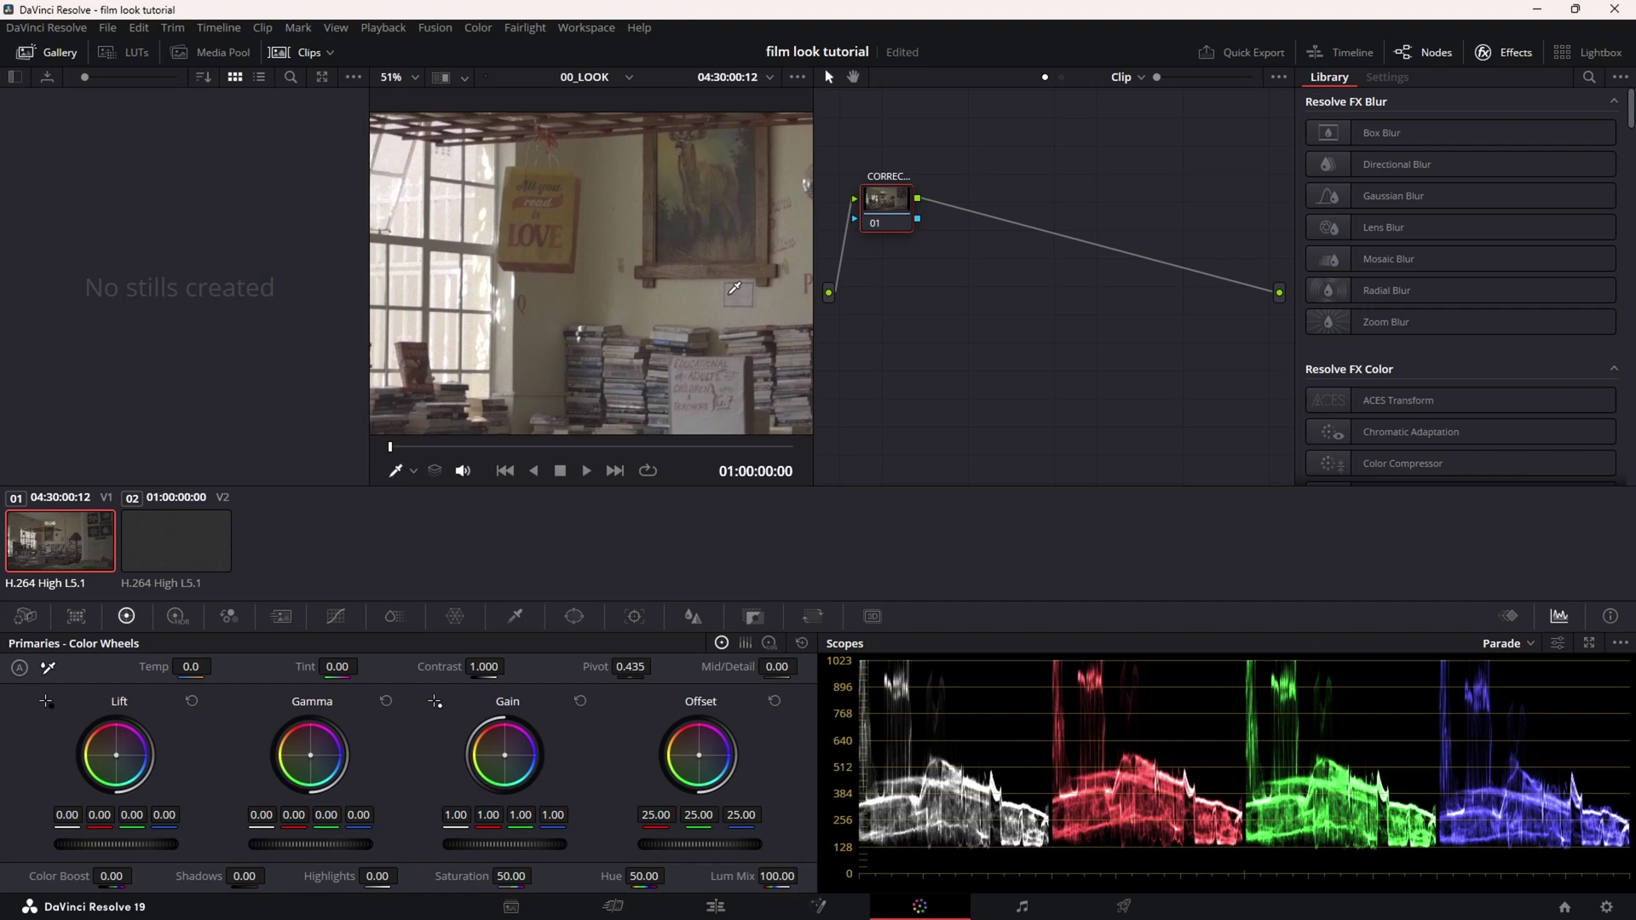
# Add a serial node after CORRECTION and label it CONTRAST.
pyautogui.hotkey('alt', 's')
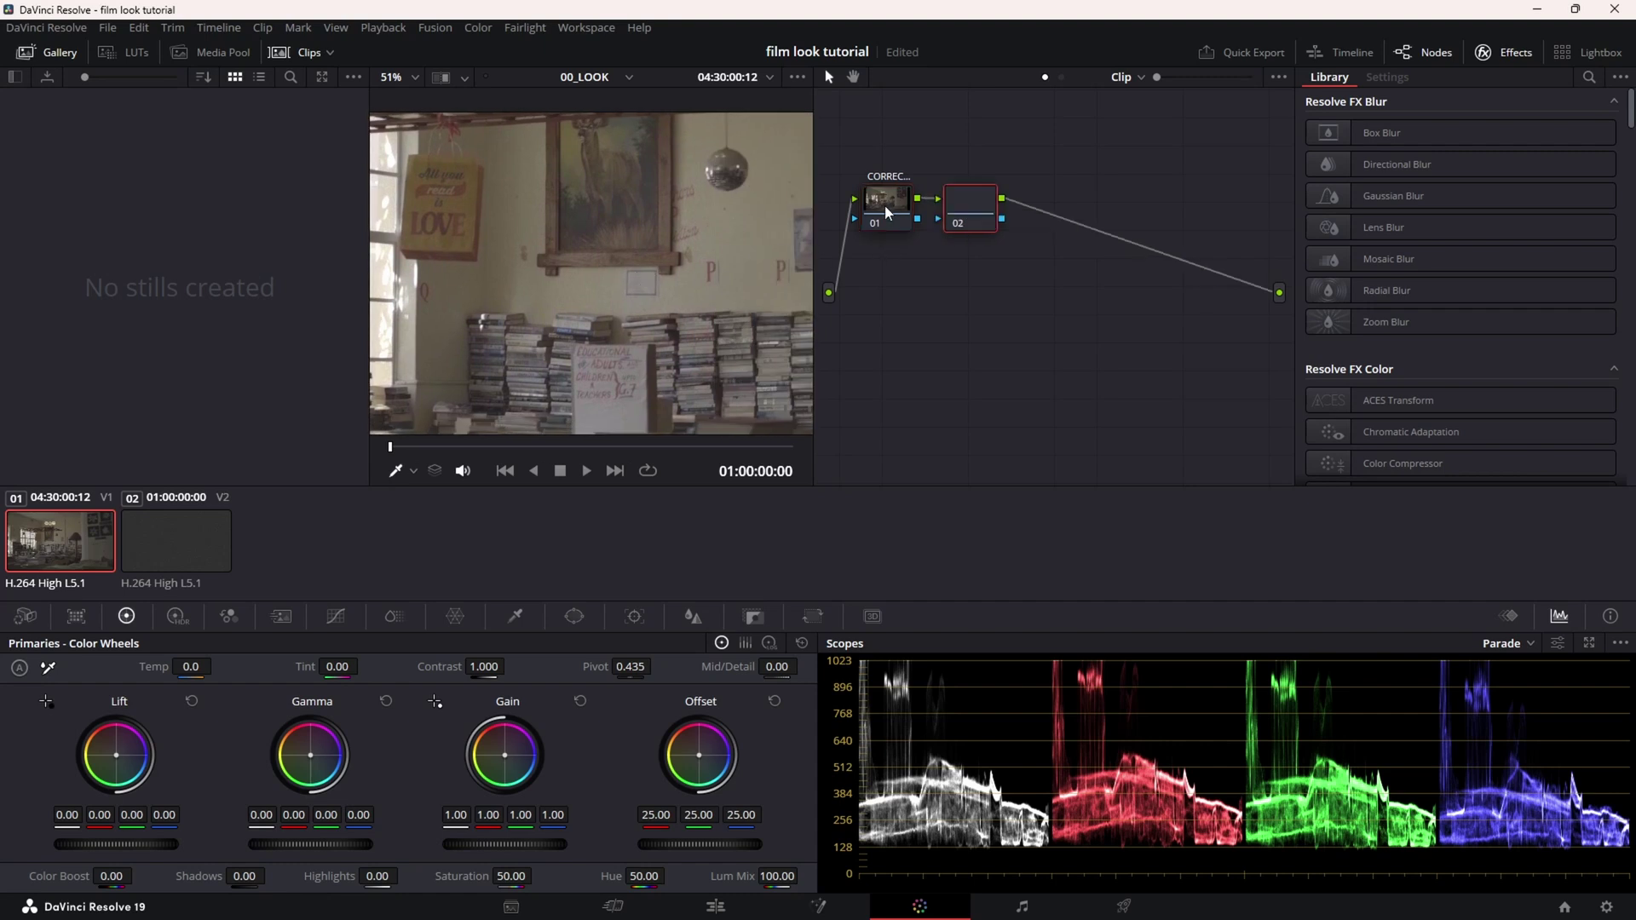
pyautogui.rightClick(966, 202)
pyautogui.click(1010, 235)
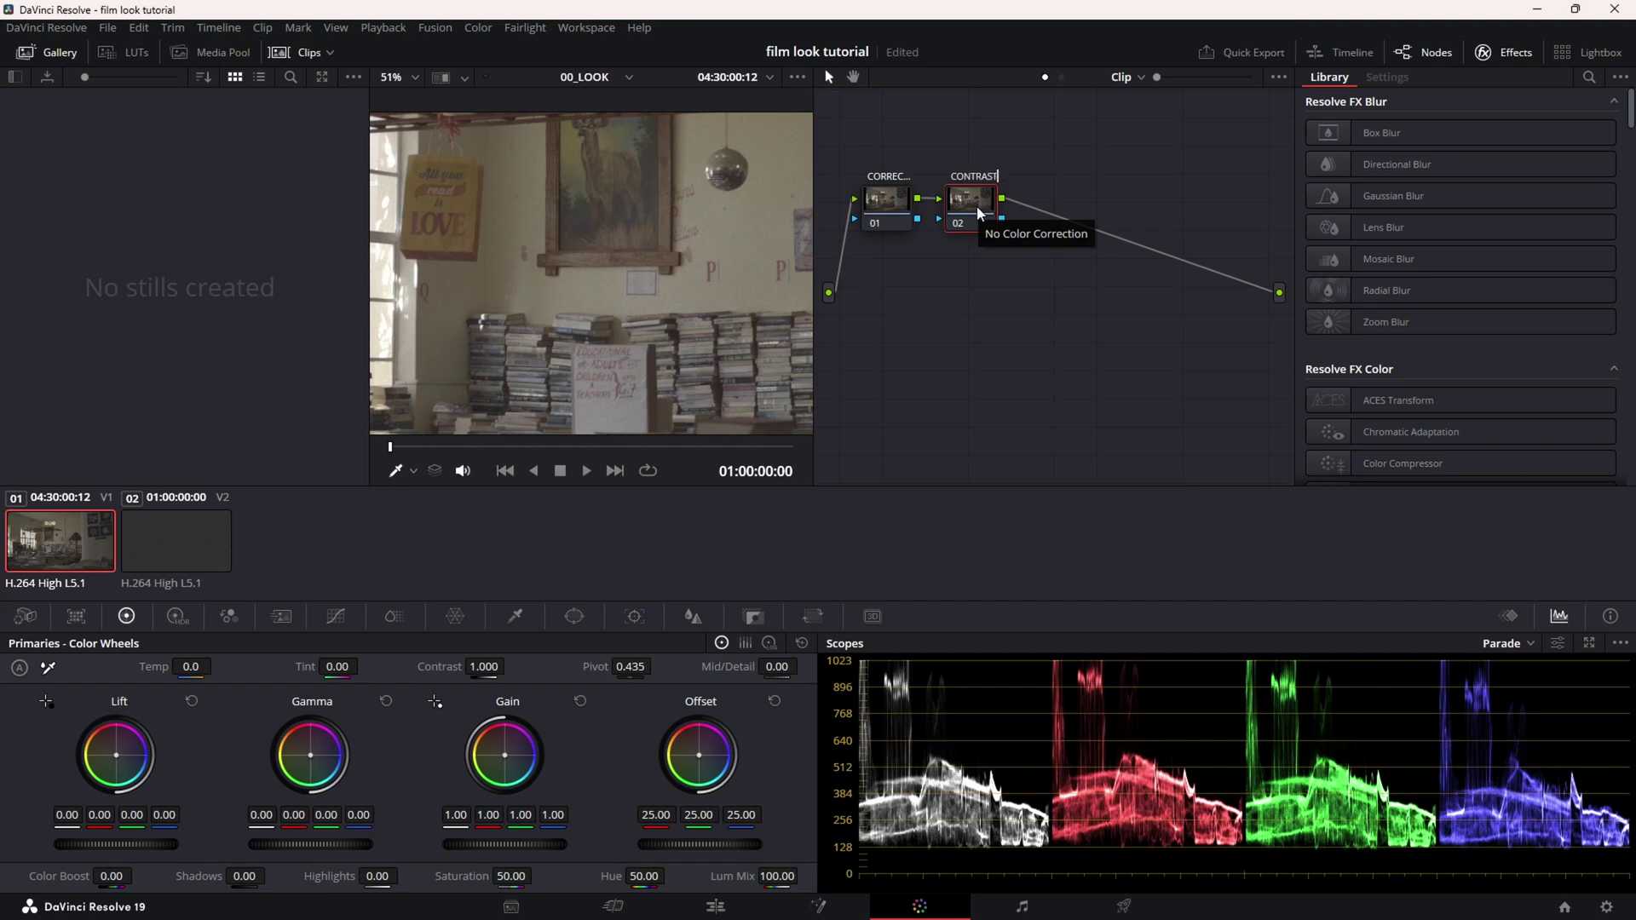
# Raise the contrast on the CONTRAST node to 1.166.
pyautogui.scroll(-2, 642, 260)
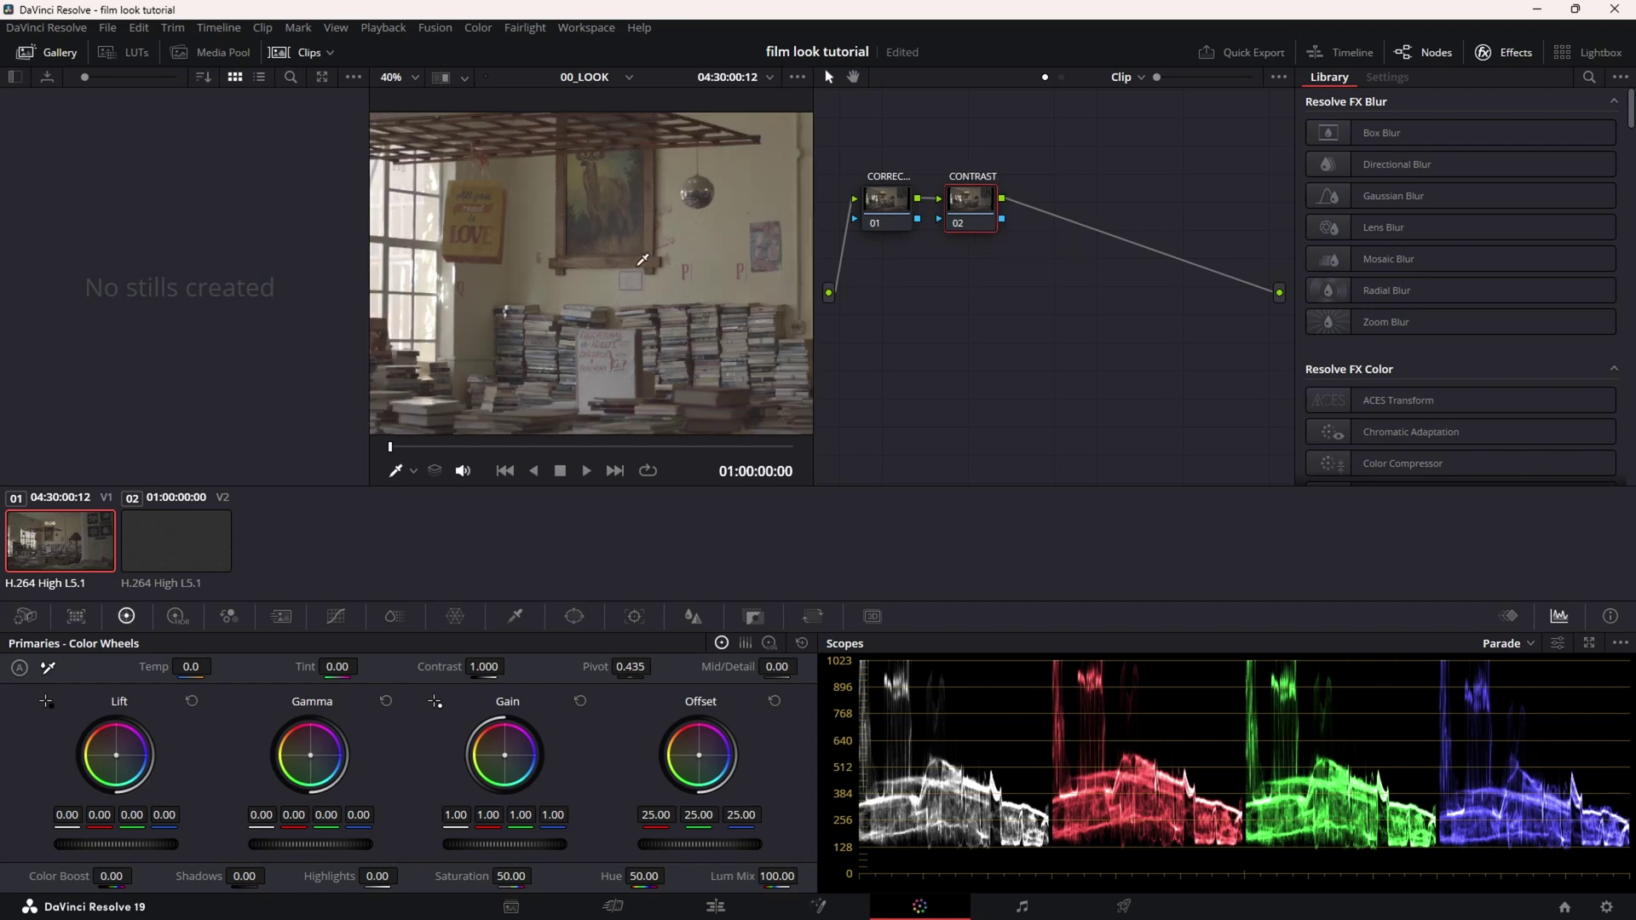
pyautogui.moveTo(484, 666); pyautogui.dragTo(514, 666)
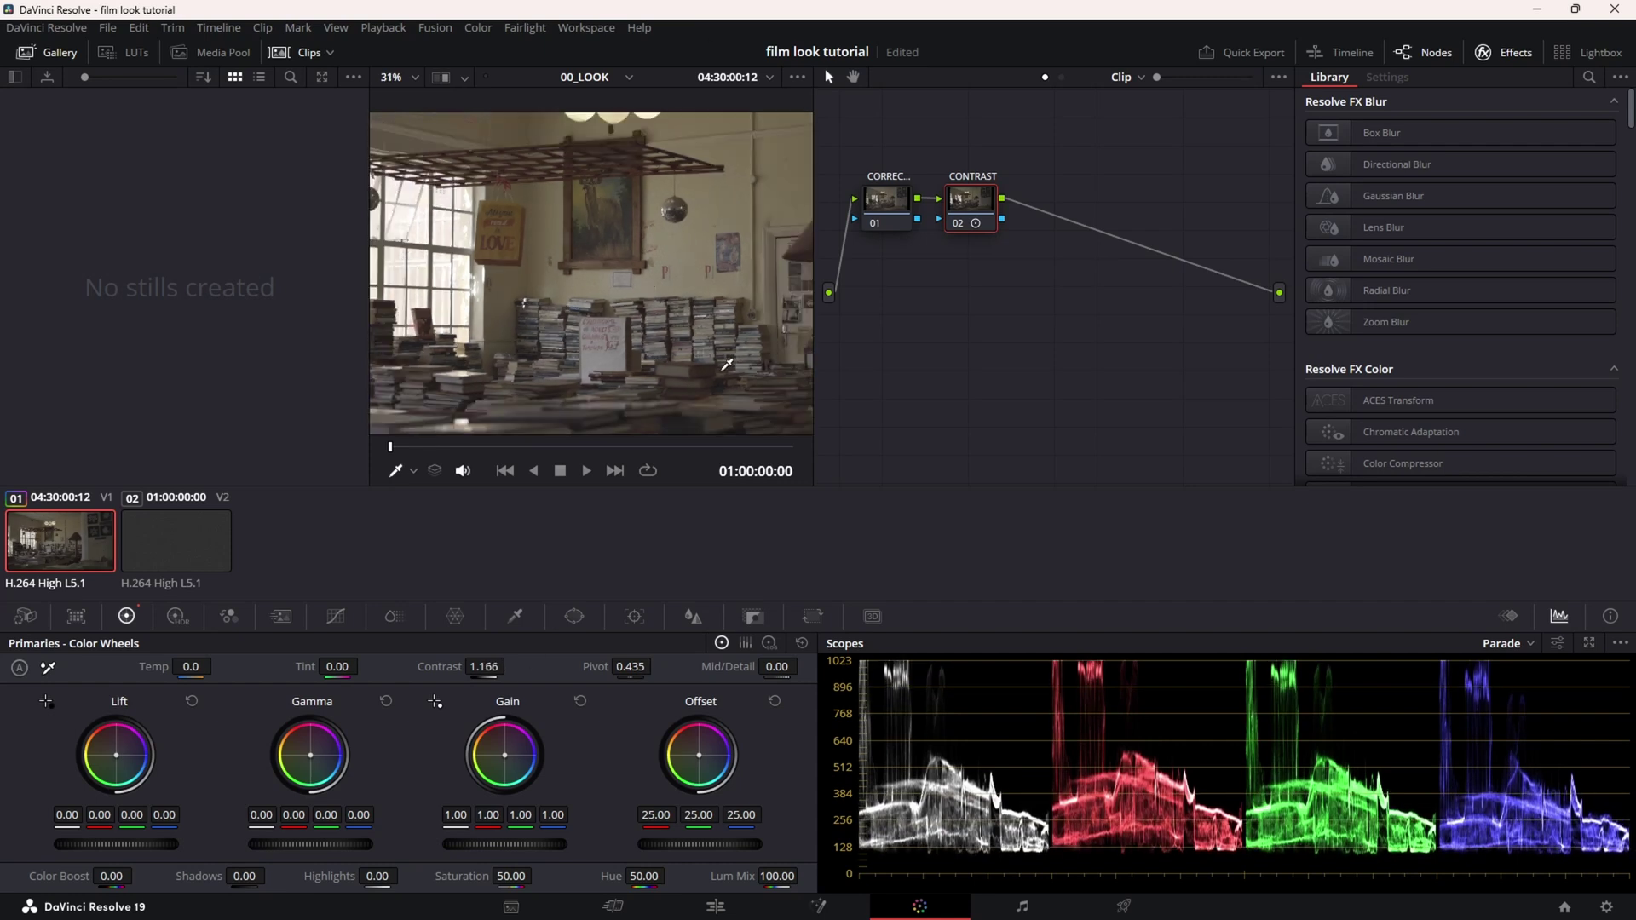
# Examine the effect of the added contrast across the windows, wall, book stacks, lamp and pillar, up close and in the full frame.
pyautogui.scroll(-1, 563, 352)
pyautogui.moveTo(563, 351)
pyautogui.mouseDown()
pyautogui.moveTo(661, 317)
pyautogui.moveTo(894, 355)
pyautogui.mouseUp()
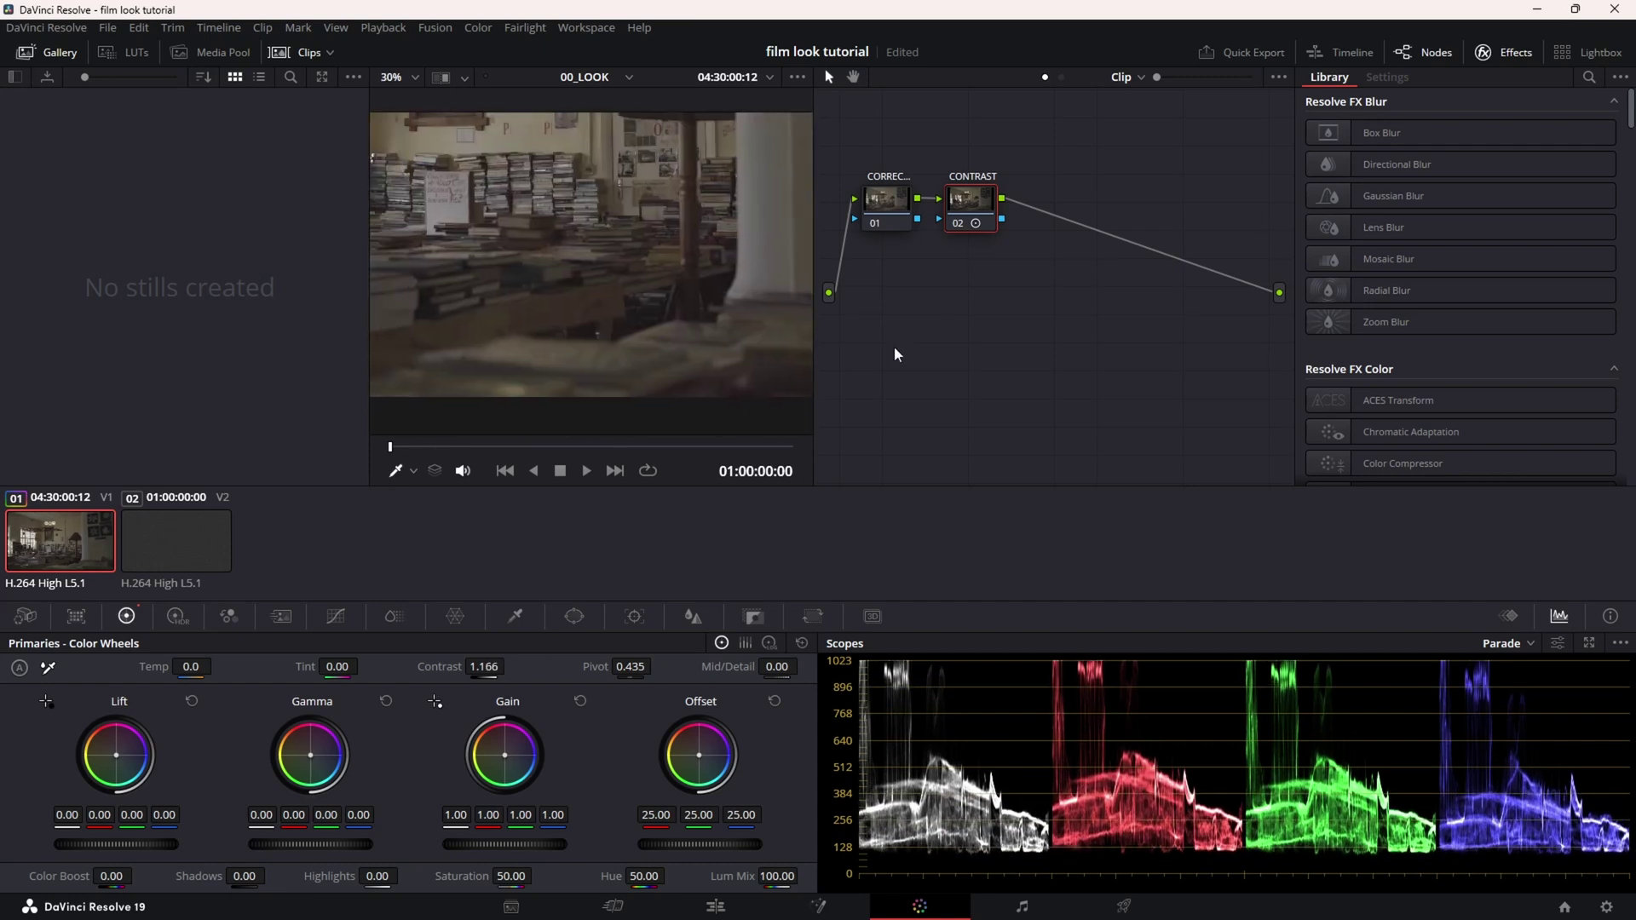
pyautogui.moveTo(596, 307); pyautogui.dragTo(799, 336)
pyautogui.moveTo(569, 351)
pyautogui.mouseDown()
pyautogui.moveTo(733, 239)
pyautogui.moveTo(579, 286)
pyautogui.mouseUp()
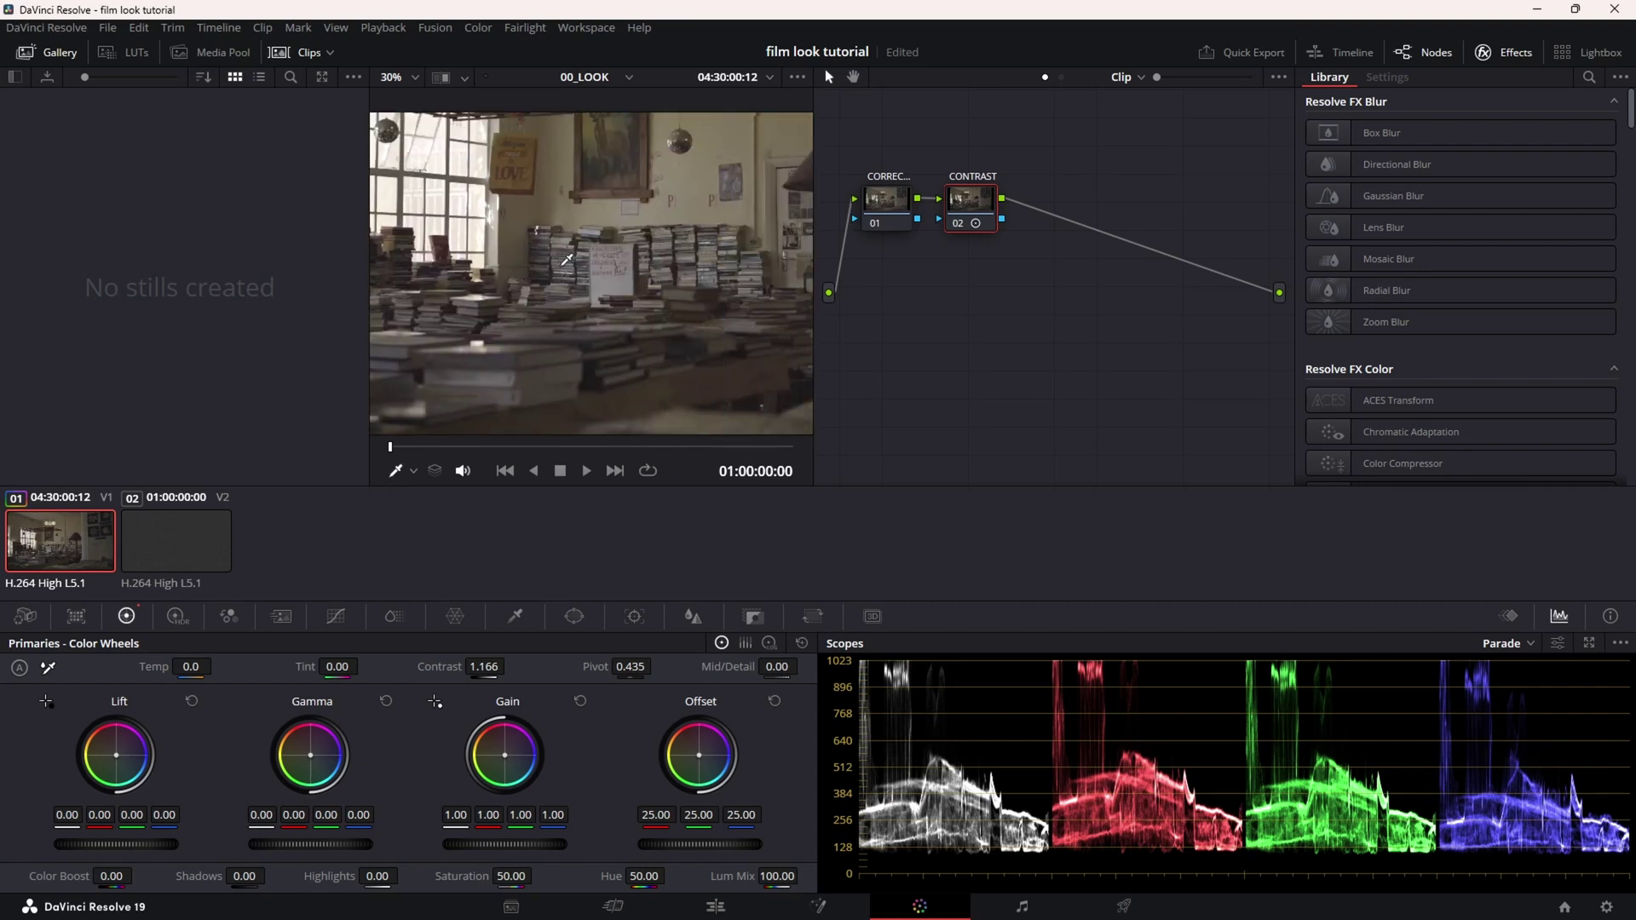
pyautogui.moveTo(543, 267)
pyautogui.mouseDown()
pyautogui.moveTo(720, 350)
pyautogui.moveTo(443, 127)
pyautogui.mouseUp()
pyautogui.scroll(1, 711, 351)
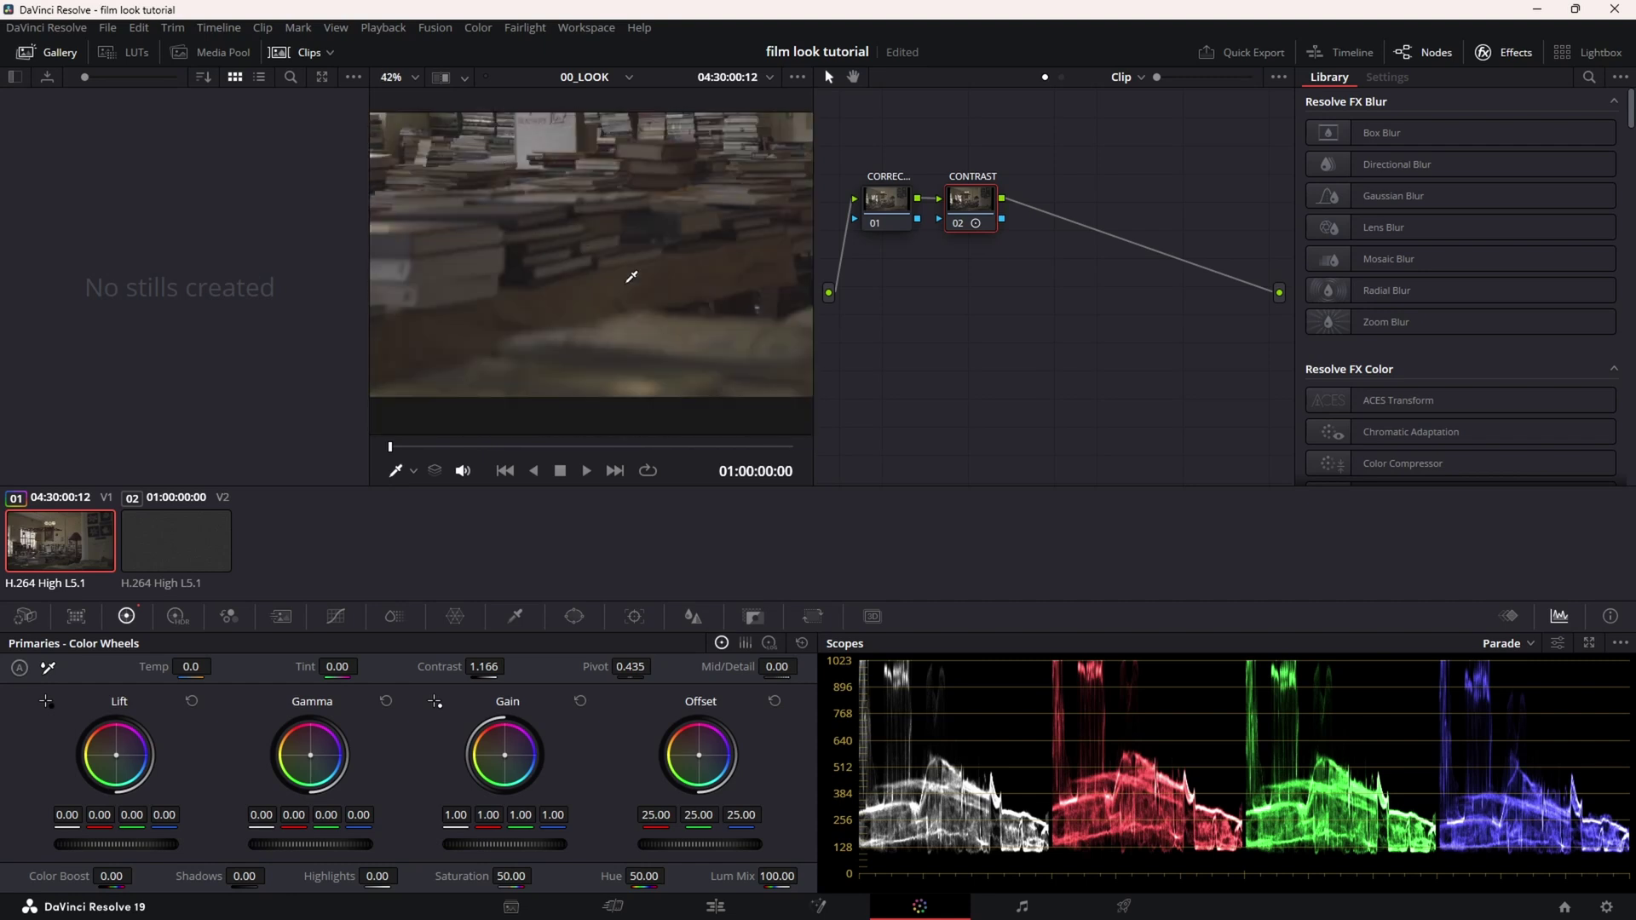
pyautogui.moveTo(627, 282); pyautogui.dragTo(471, 186)
pyautogui.scroll(1, 689, 232)
pyautogui.moveTo(689, 232); pyautogui.dragTo(575, 345)
pyautogui.scroll(1, 675, 233)
pyautogui.moveTo(680, 229)
pyautogui.mouseDown()
pyautogui.moveTo(649, 259)
pyautogui.moveTo(668, 322)
pyautogui.mouseUp()
pyautogui.scroll(-3, 647, 330)
pyautogui.scroll(-2, 638, 333)
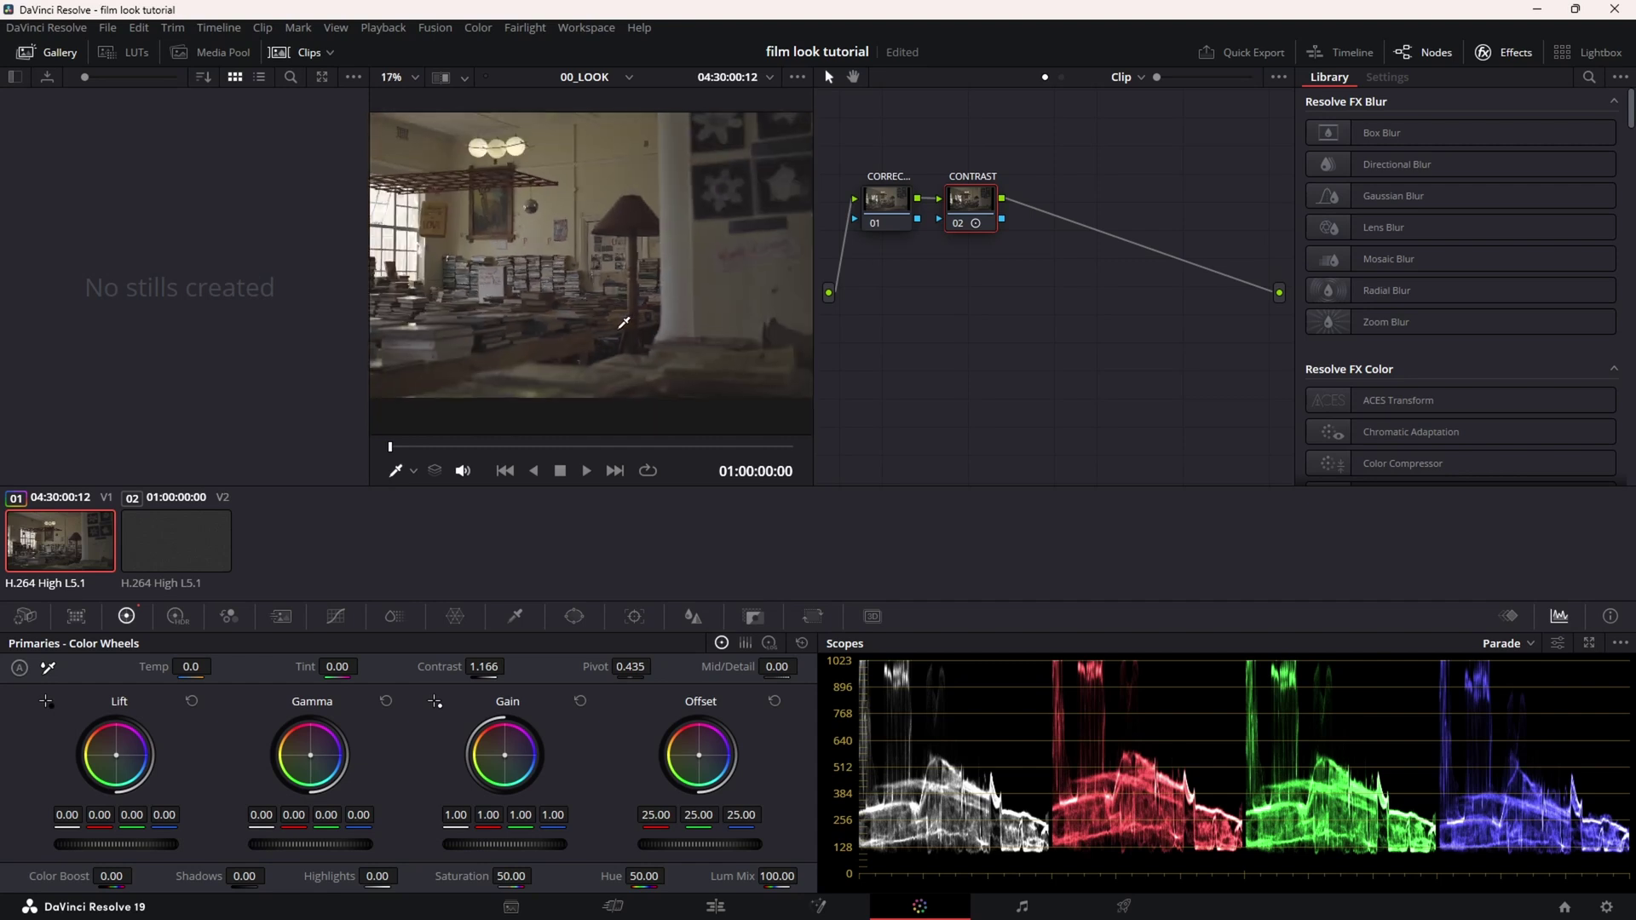
pyautogui.moveTo(520, 230); pyautogui.dragTo(599, 287)
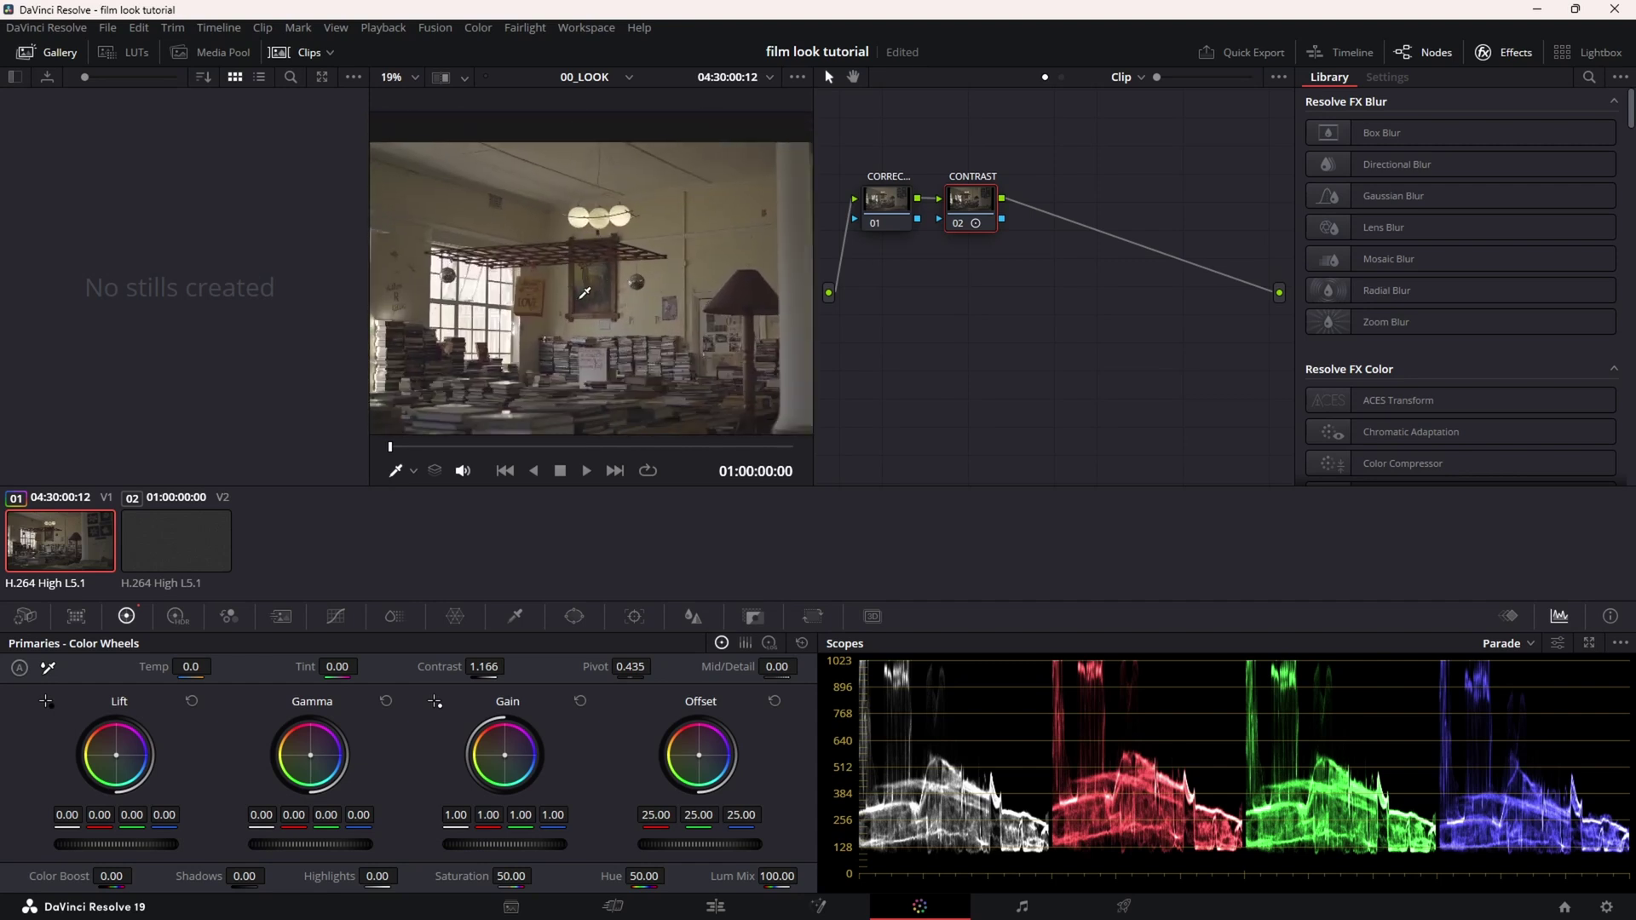
pyautogui.scroll(1, 598, 287)
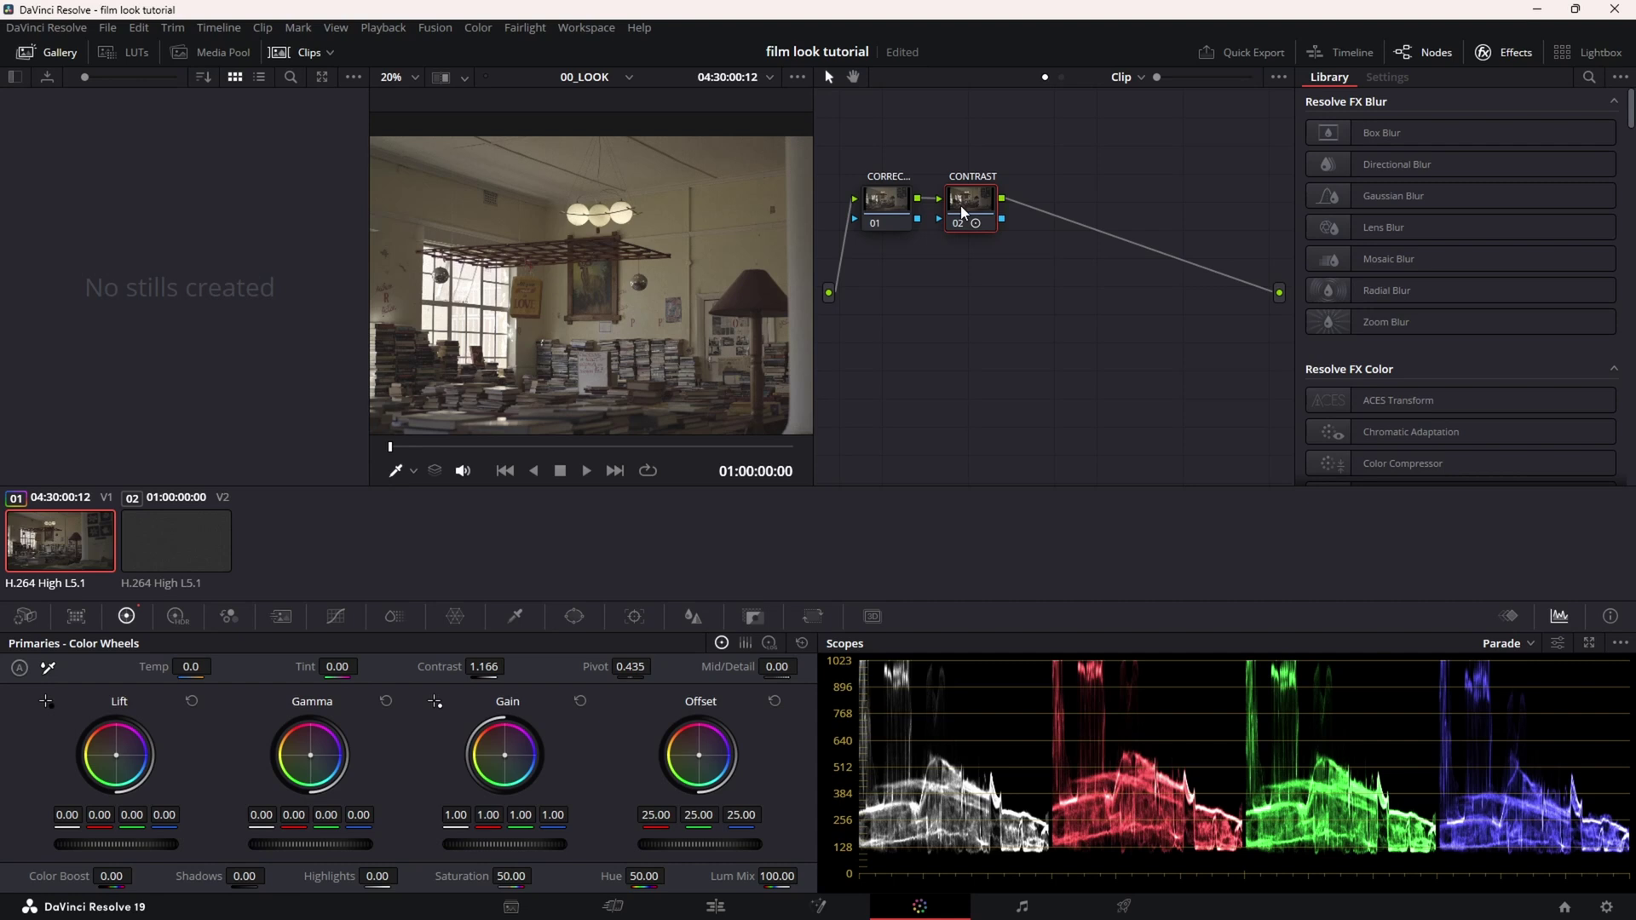
pyautogui.scroll(-2, 703, 248)
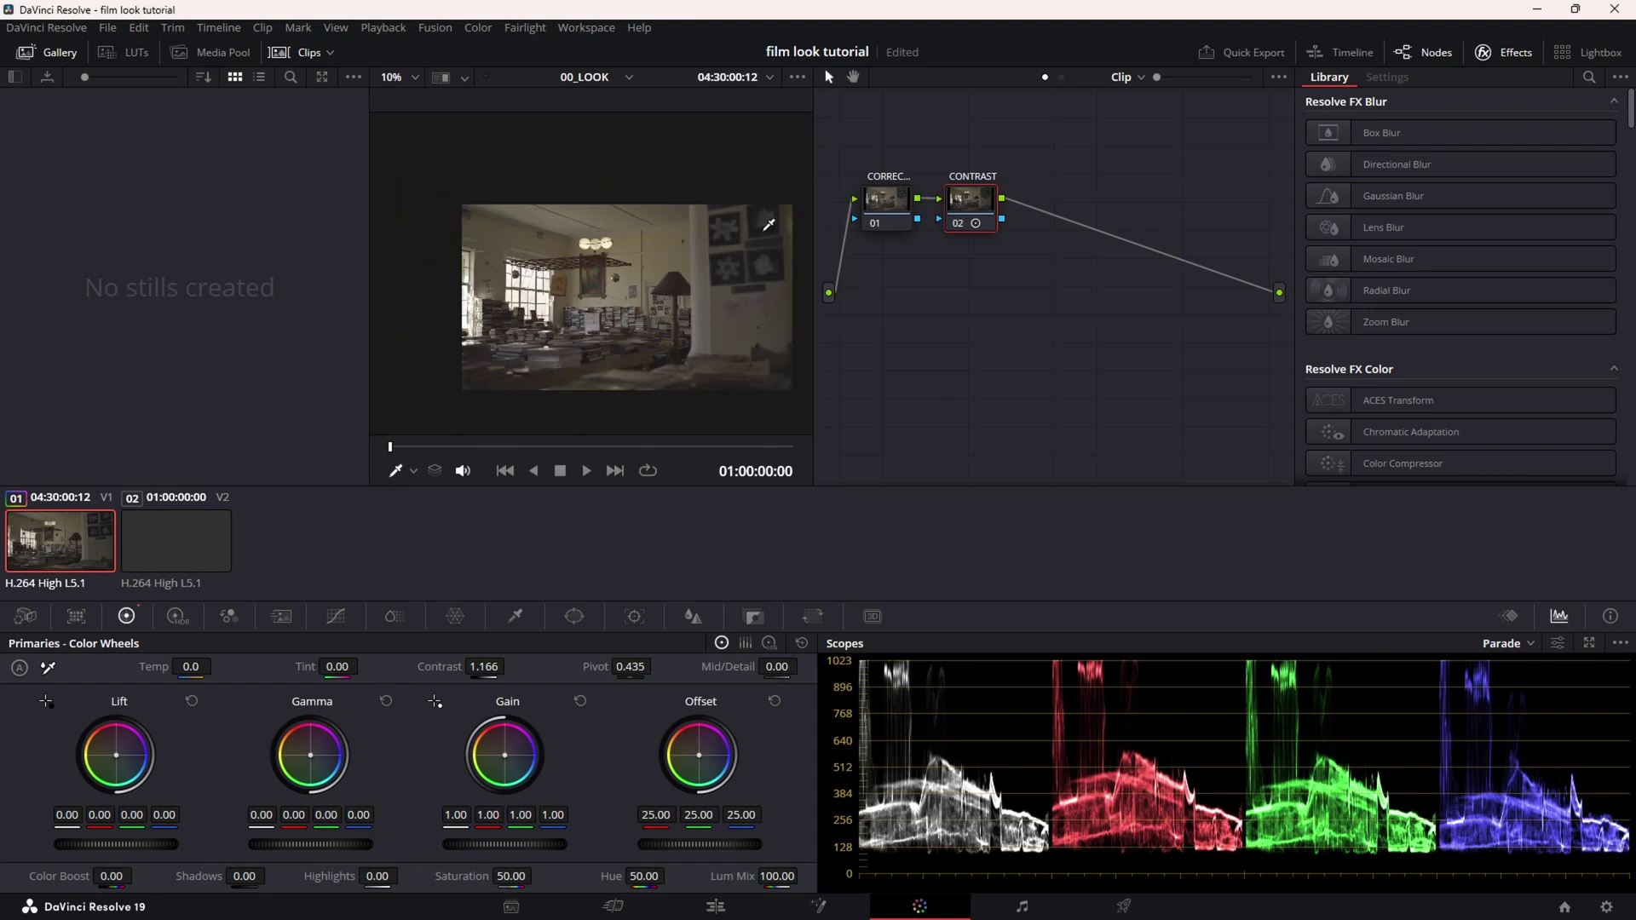
pyautogui.scroll(2, 707, 271)
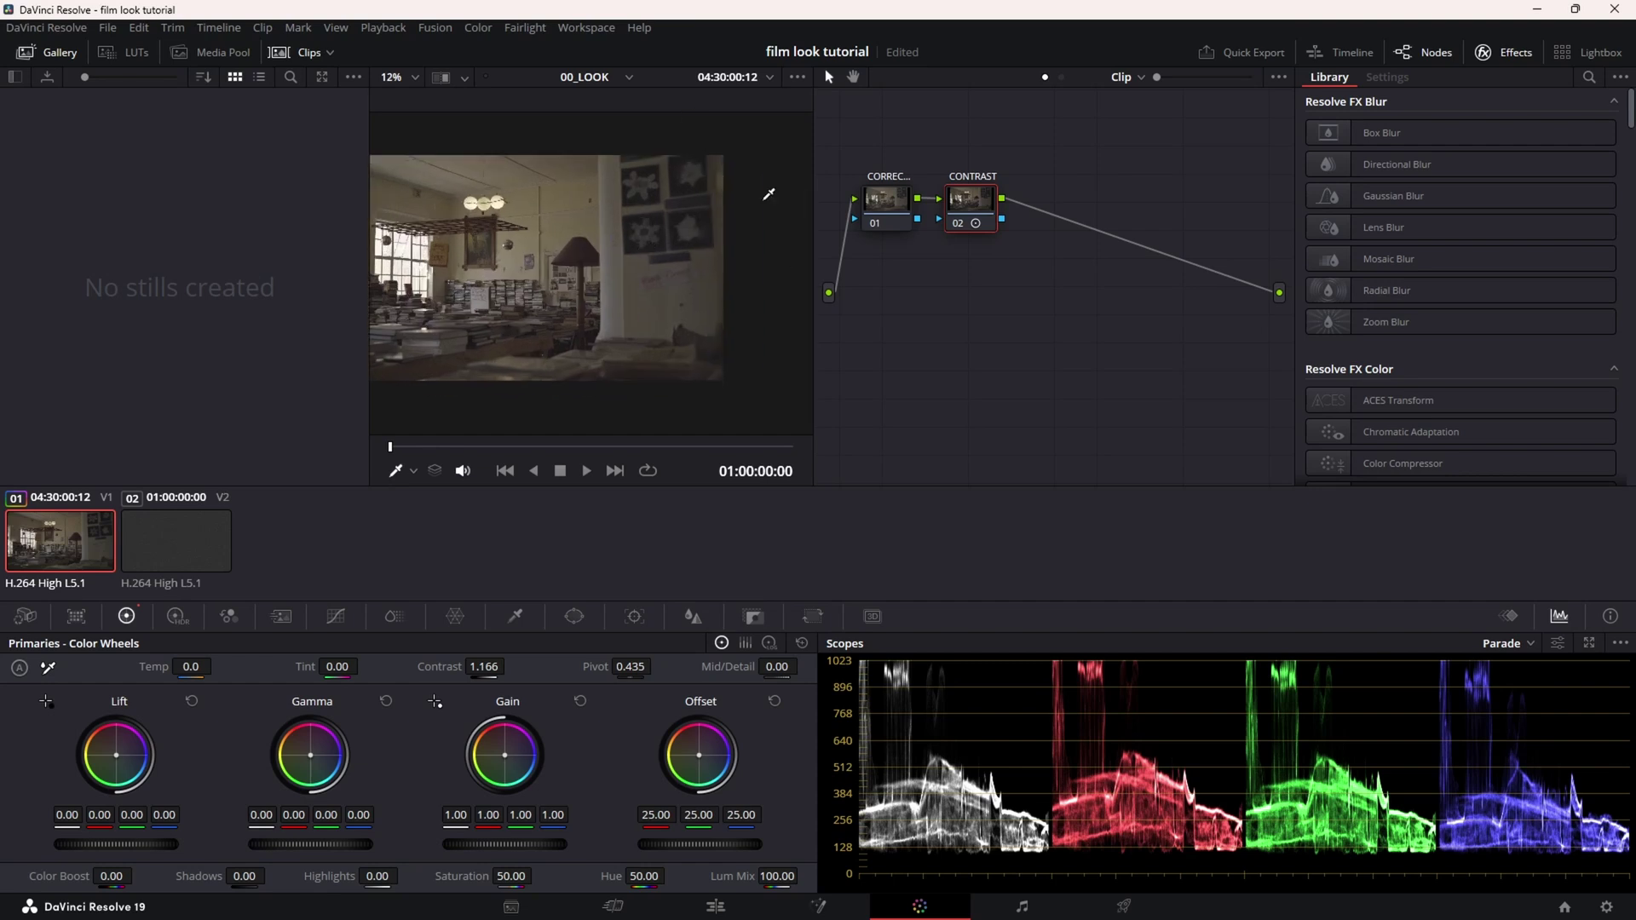
pyautogui.moveTo(584, 249); pyautogui.dragTo(611, 254)
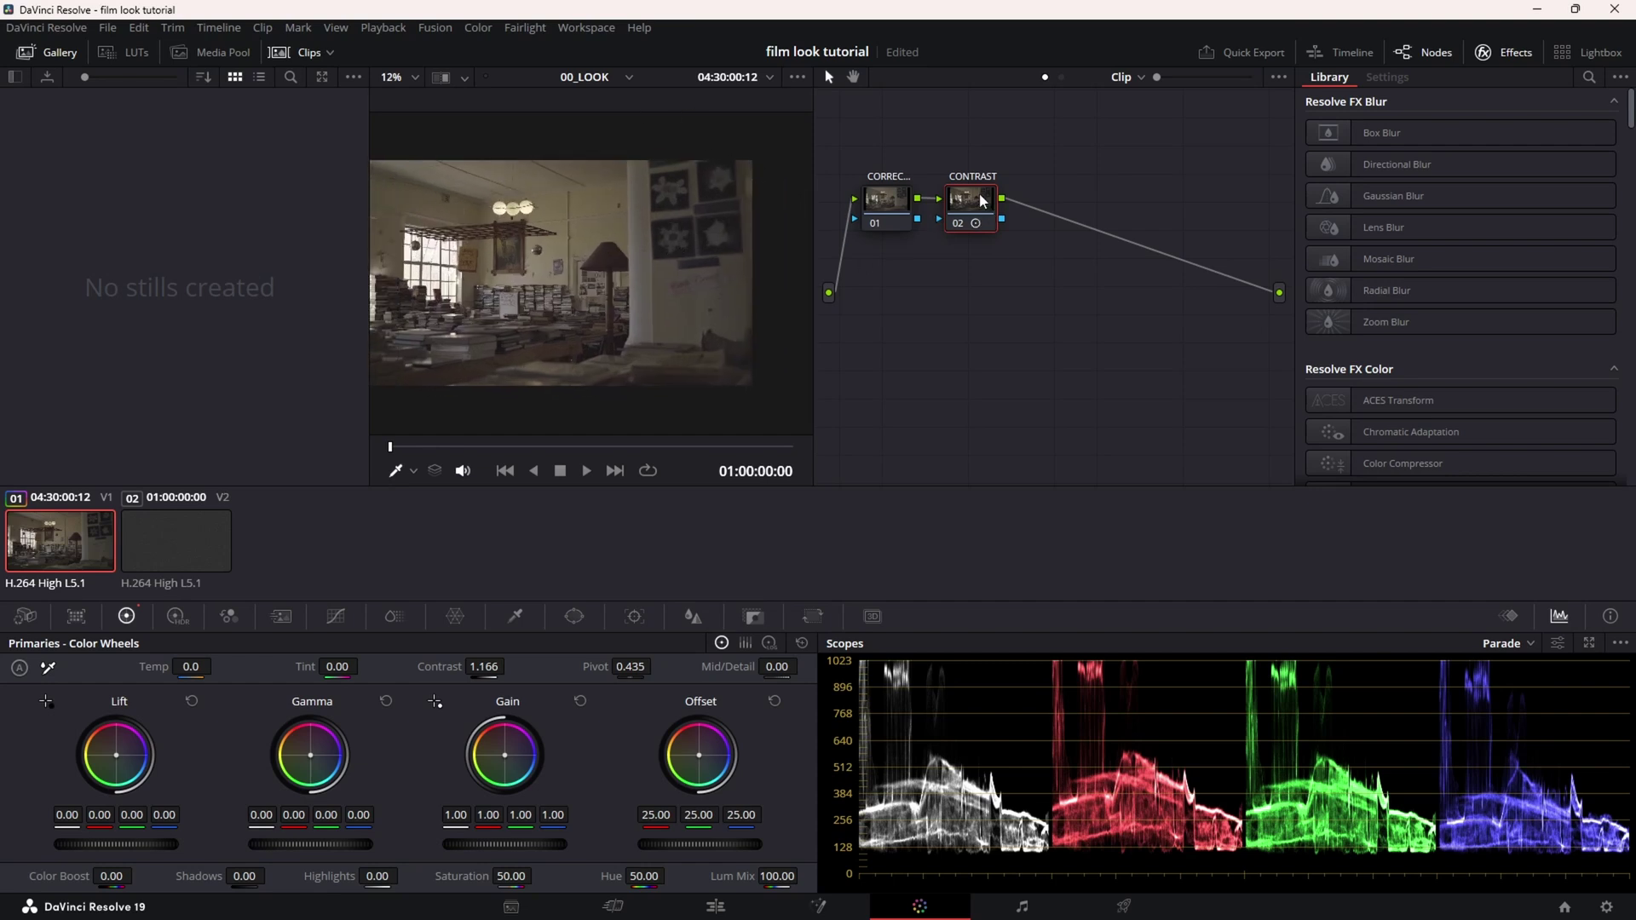
# Add a layer node beneath CONTRAST and label it as a second contrast node.
pyautogui.hotkey('alt', 'l')
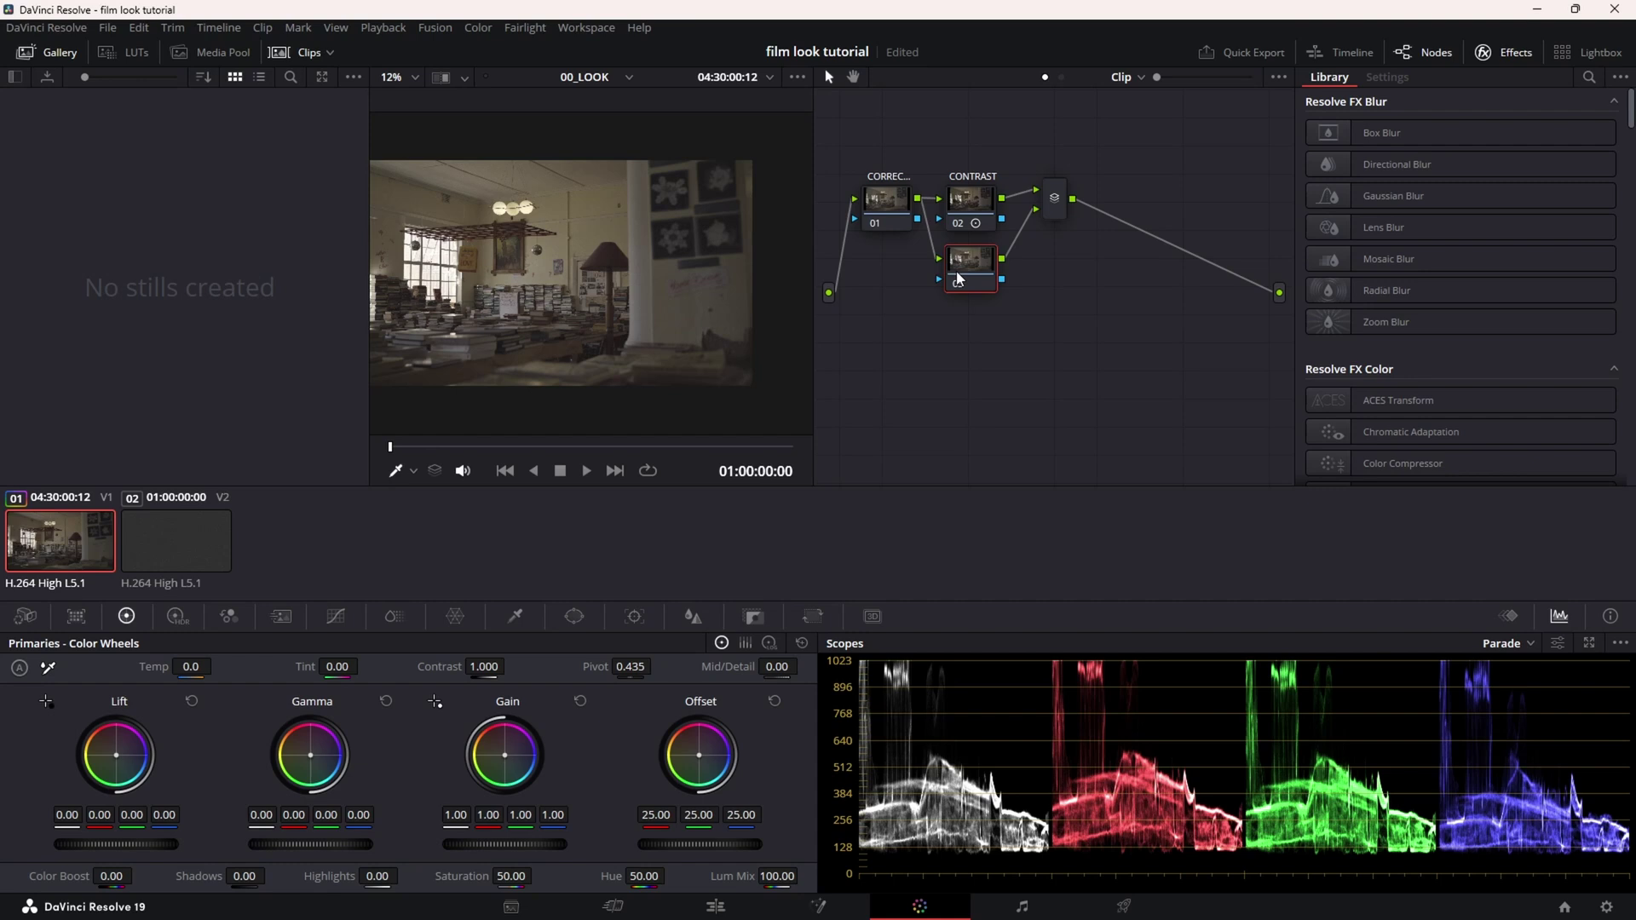
pyautogui.rightClick(985, 258)
pyautogui.click(1026, 294)
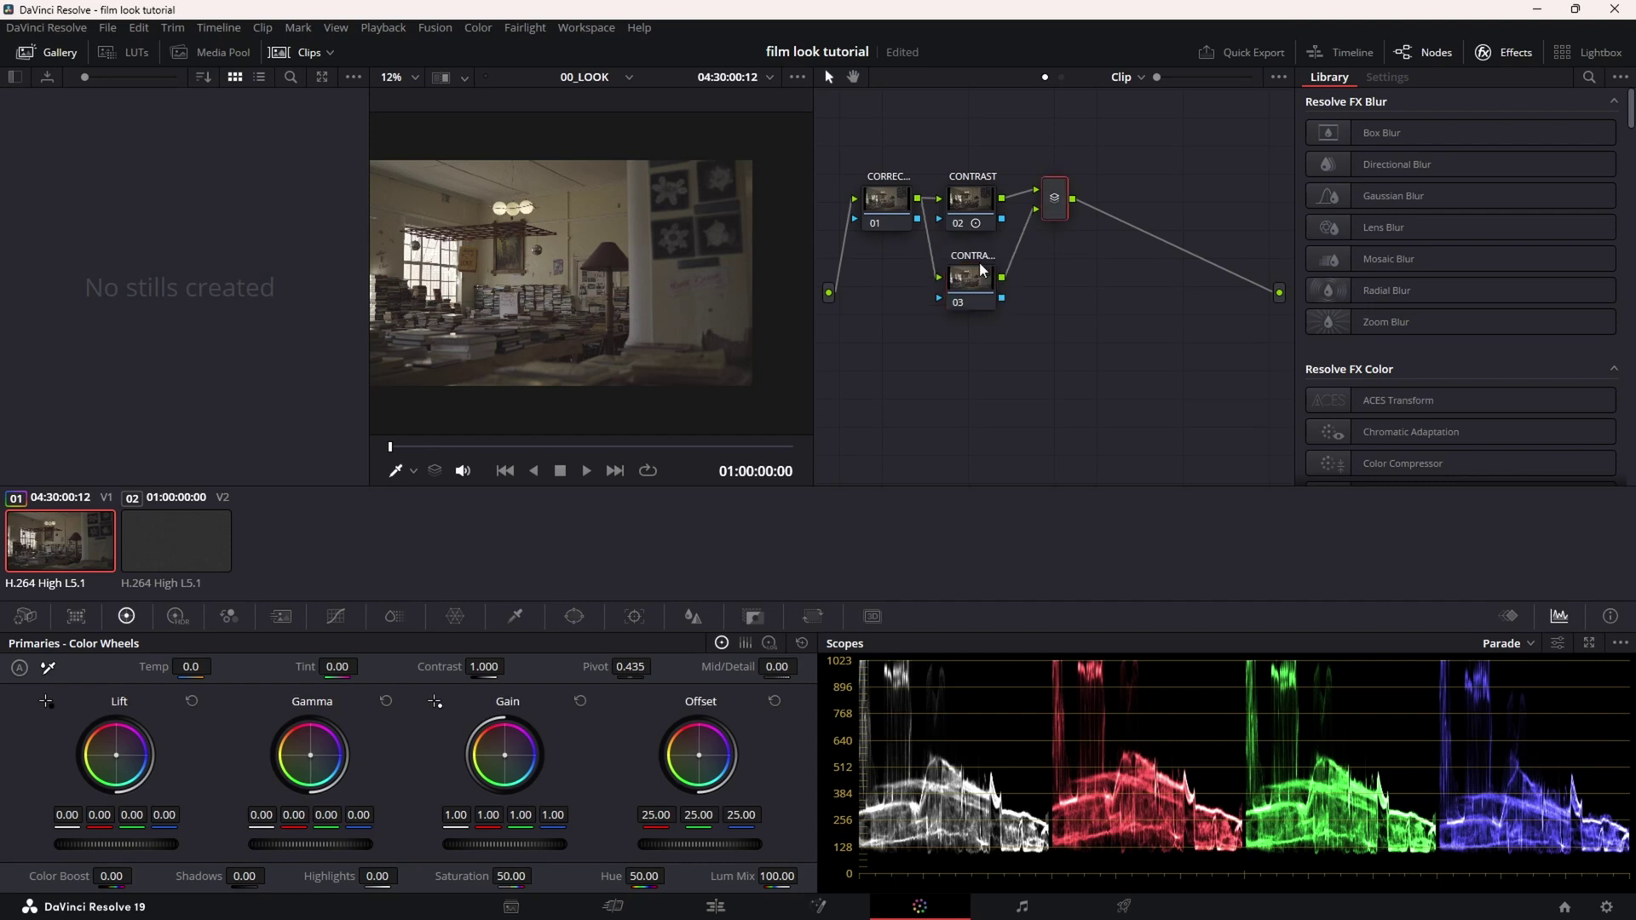
pyautogui.click(978, 267)
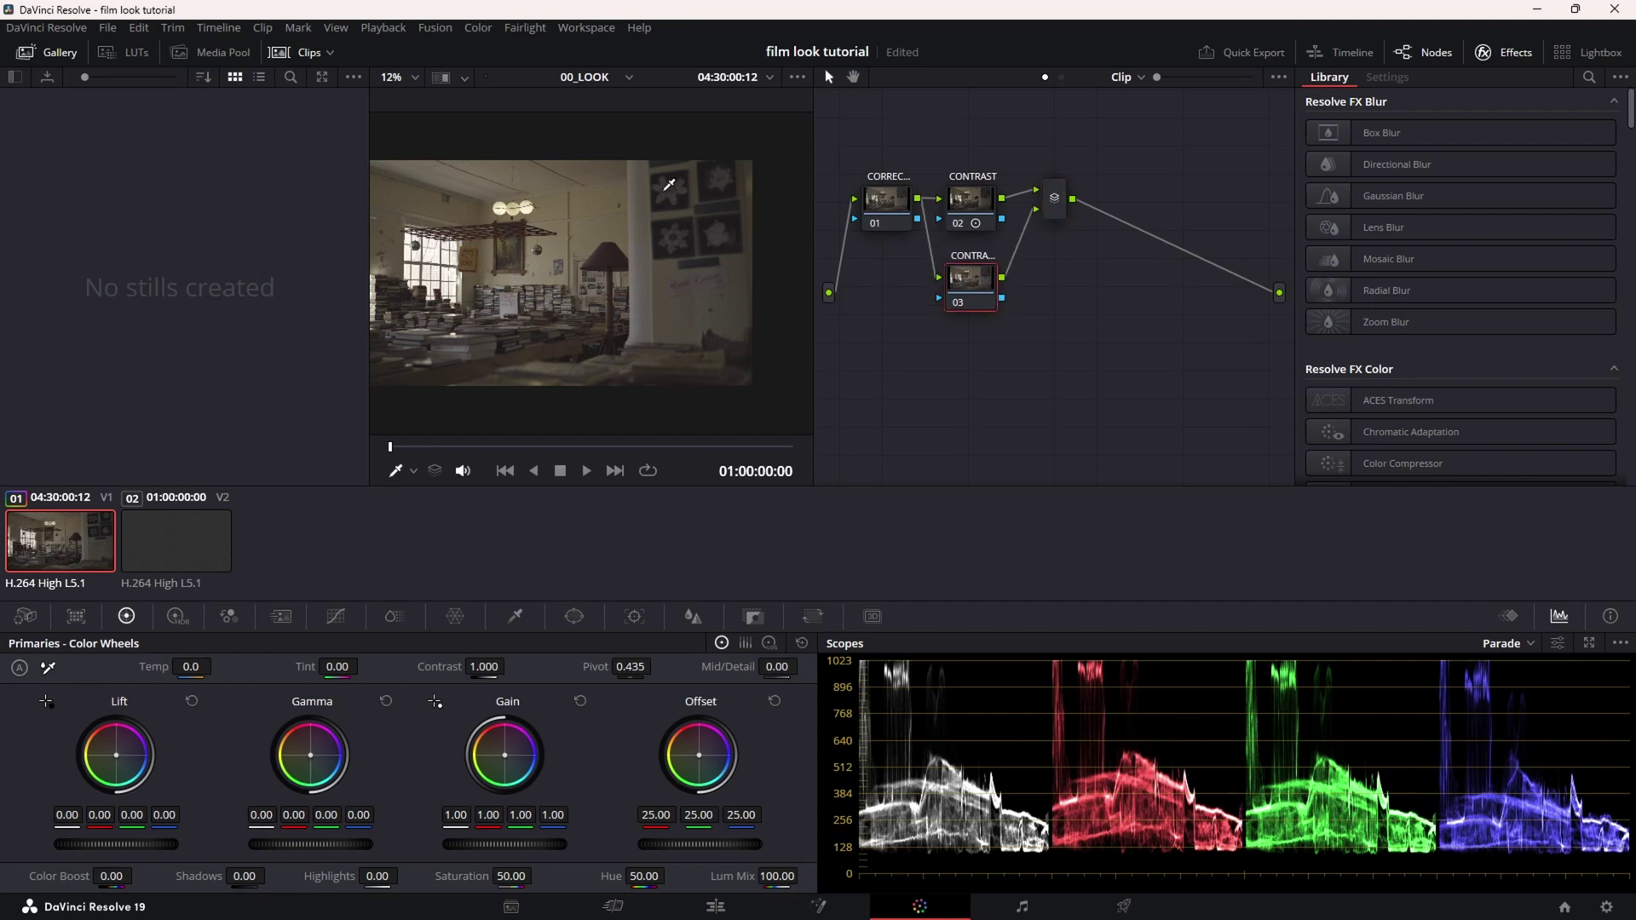
# Add a linear power window to the new layer node, rotate it to about 18°, and enlarge it over the pillar and right-hand wall.
pyautogui.click(574, 617)
pyautogui.click(47, 725)
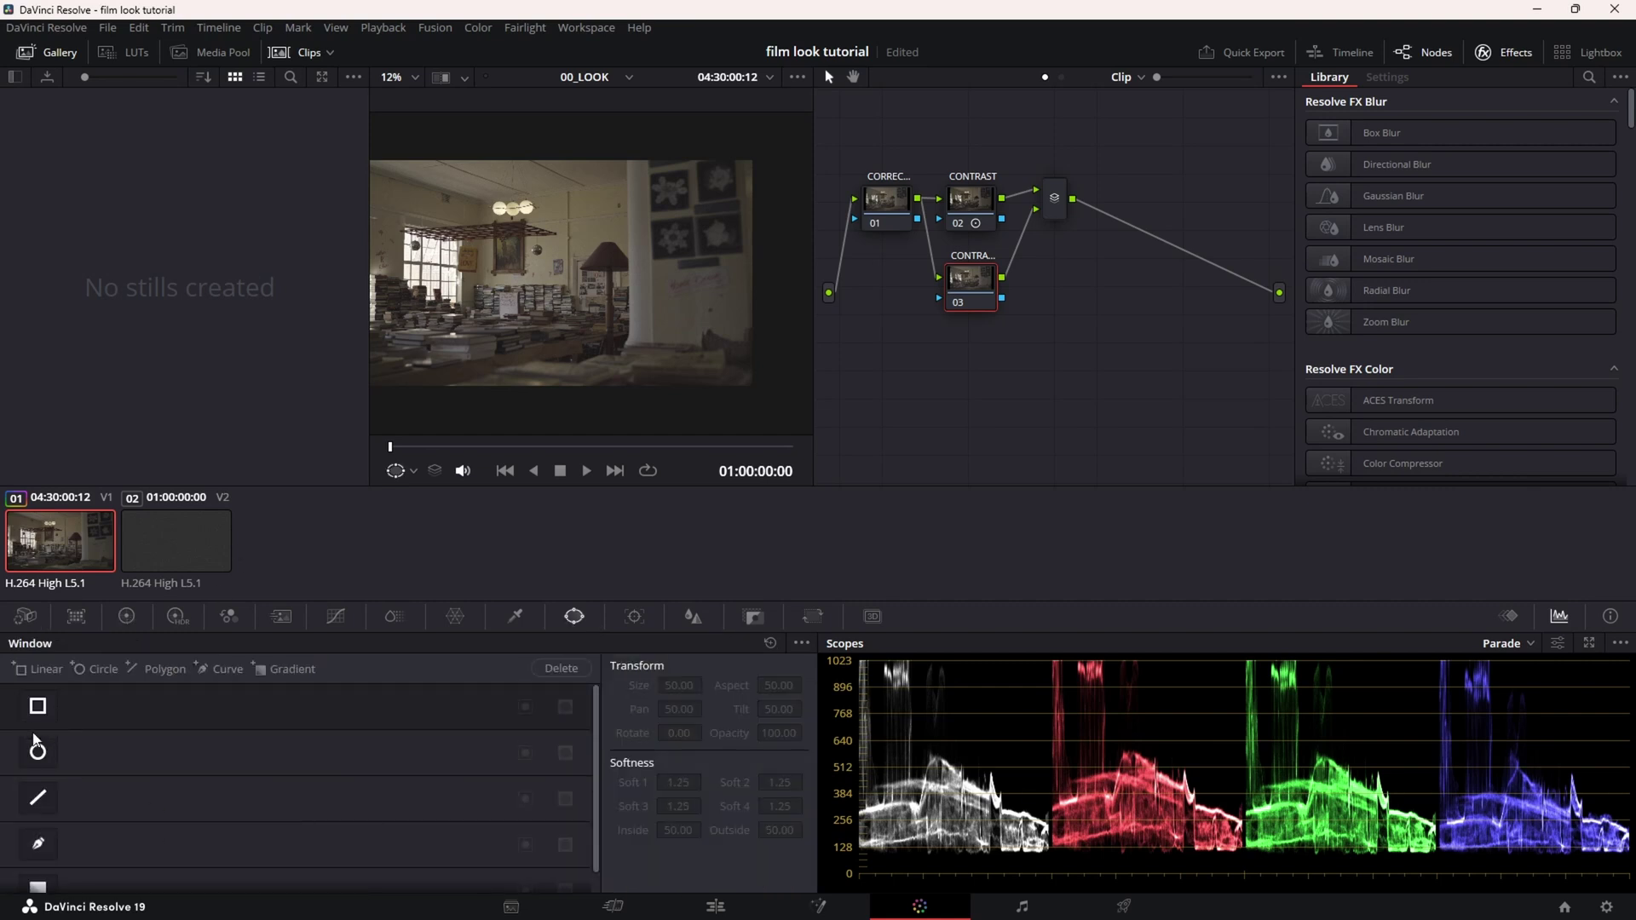
pyautogui.click(37, 706)
pyautogui.moveTo(548, 272); pyautogui.dragTo(731, 296)
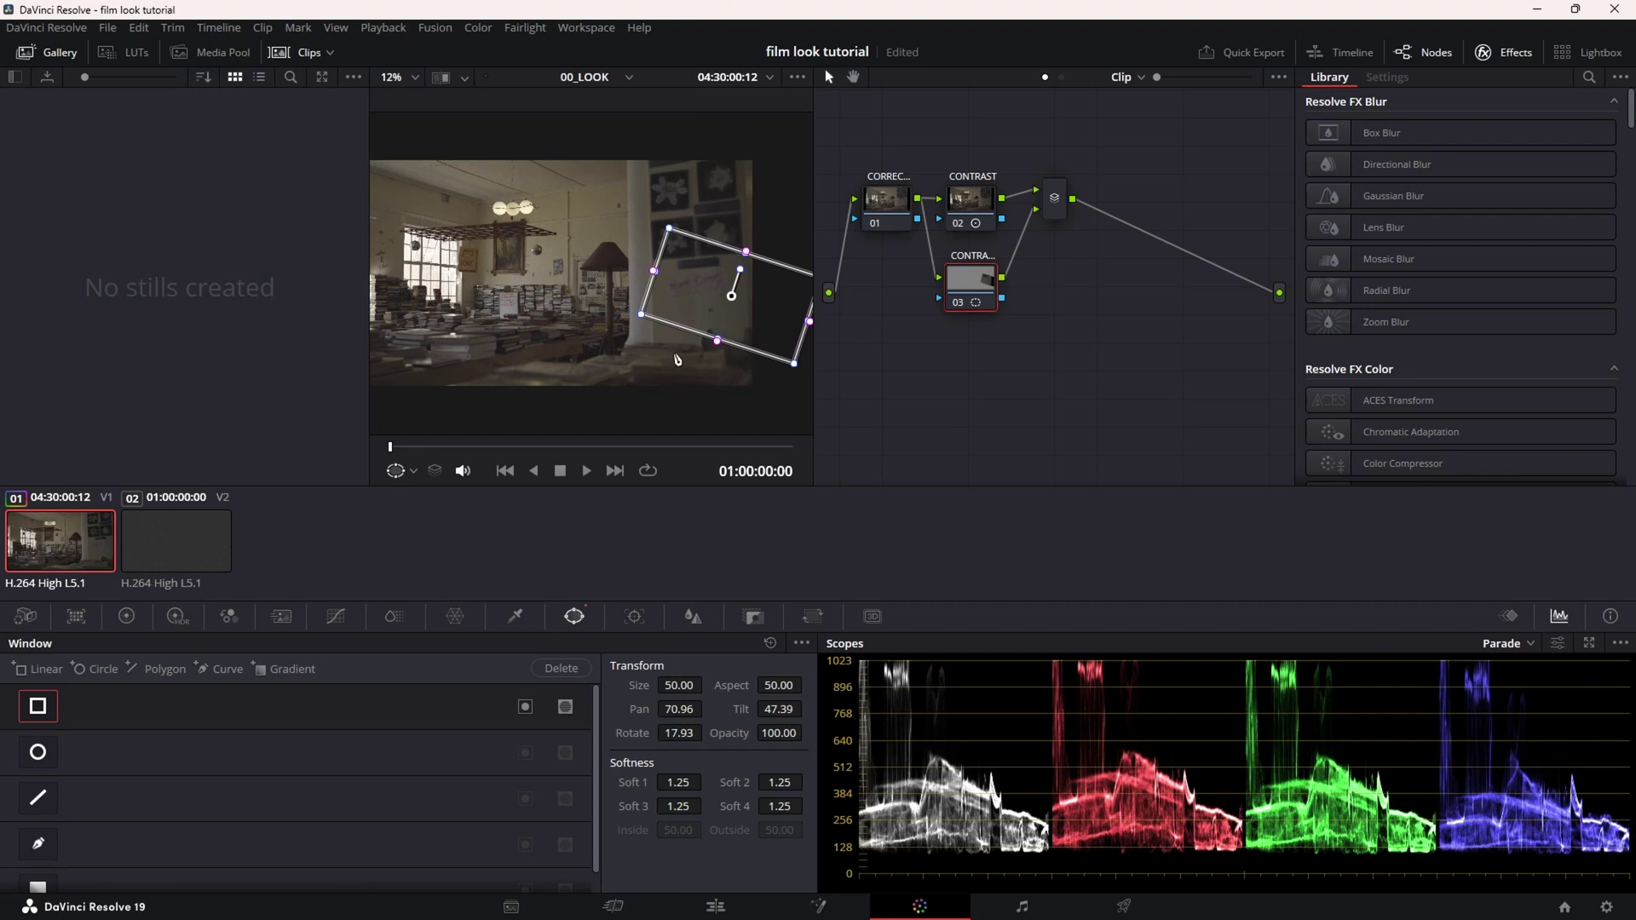
pyautogui.moveTo(718, 343); pyautogui.dragTo(685, 395)
pyautogui.moveTo(742, 254); pyautogui.dragTo(780, 143)
pyautogui.moveTo(800, 311); pyautogui.dragTo(820, 329)
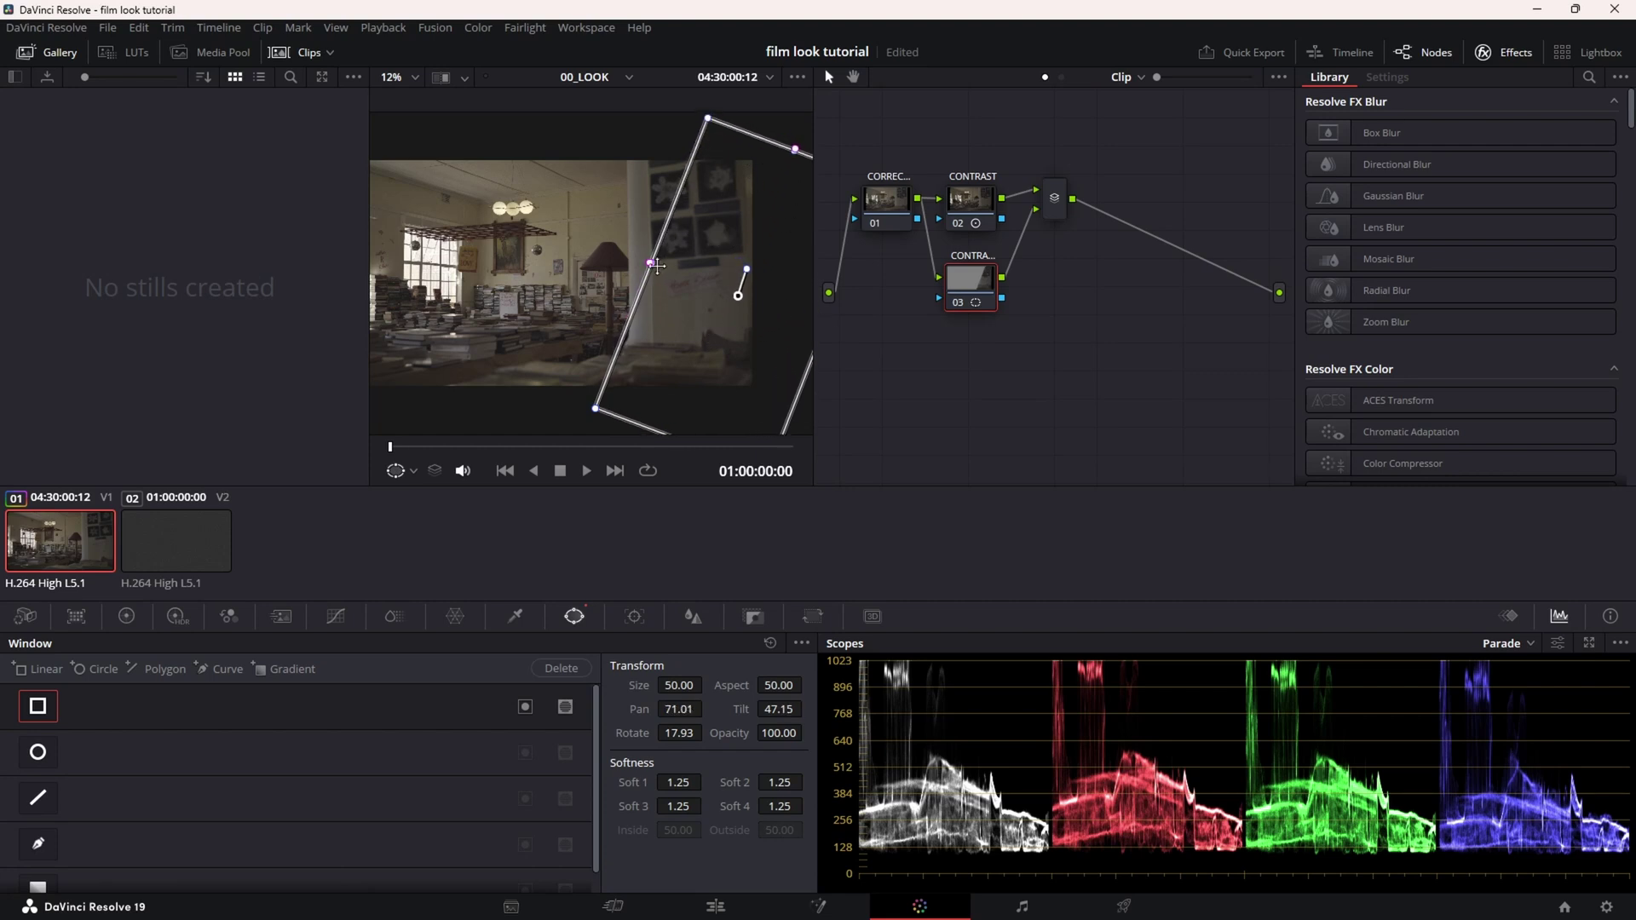
# Soften the window's edges to 31.50 for Soft 1, 16.47 for Soft 2 and 26.52 for Soft 4.
pyautogui.moveTo(650, 262); pyautogui.dragTo(582, 224)
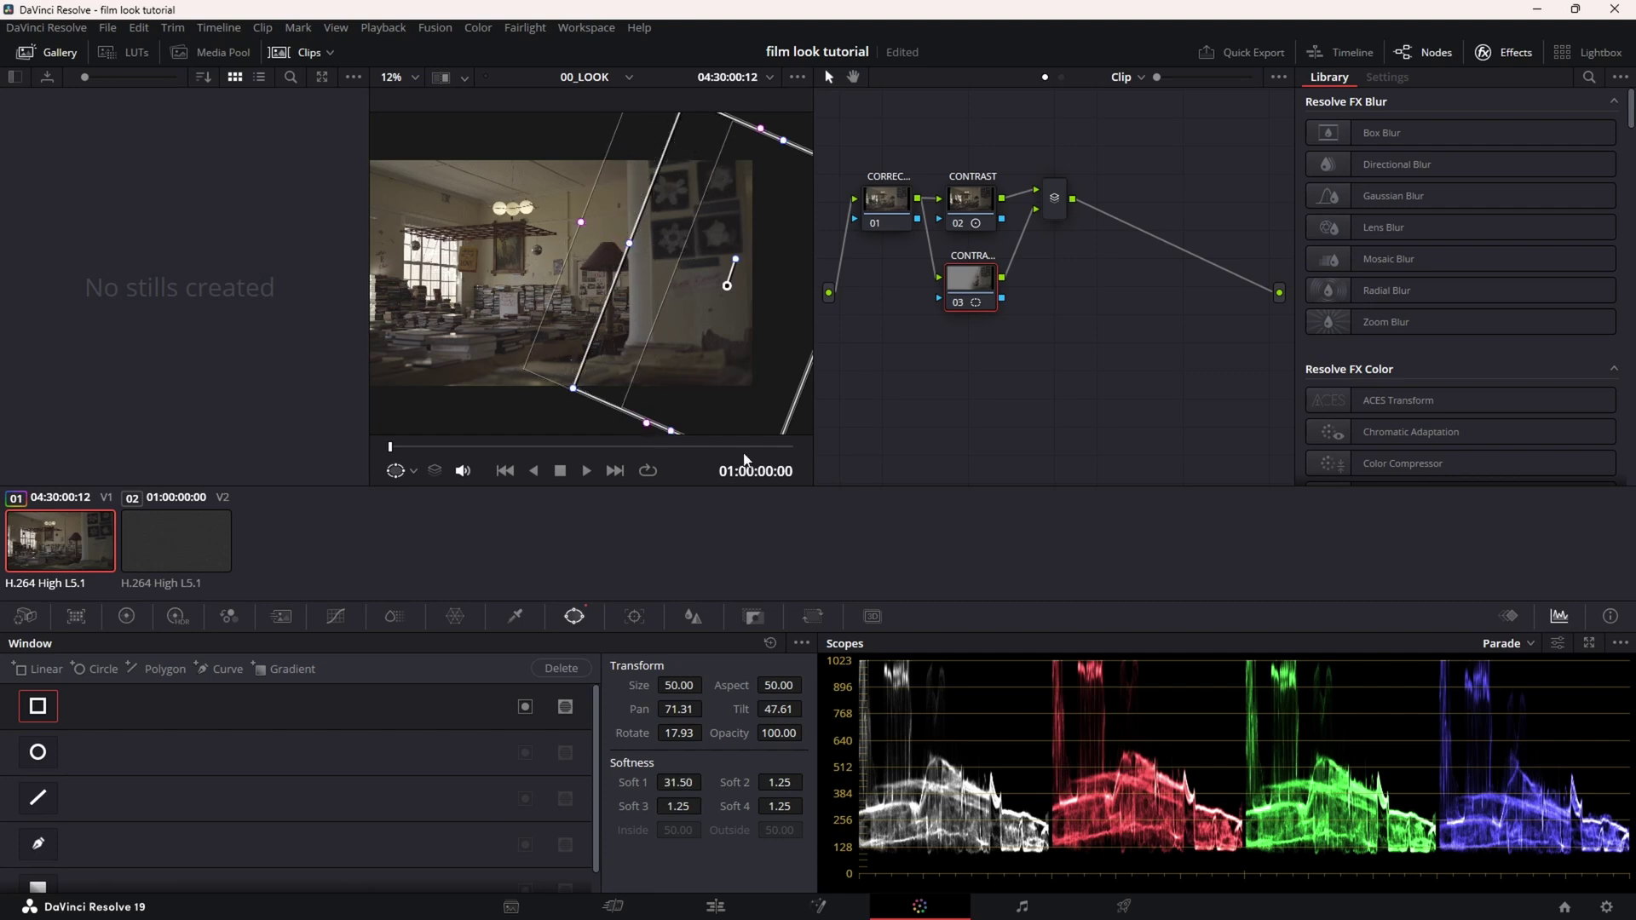
pyautogui.moveTo(693, 311); pyautogui.dragTo(697, 292)
pyautogui.moveTo(653, 408); pyautogui.dragTo(644, 452)
pyautogui.moveTo(754, 272); pyautogui.dragTo(679, 418)
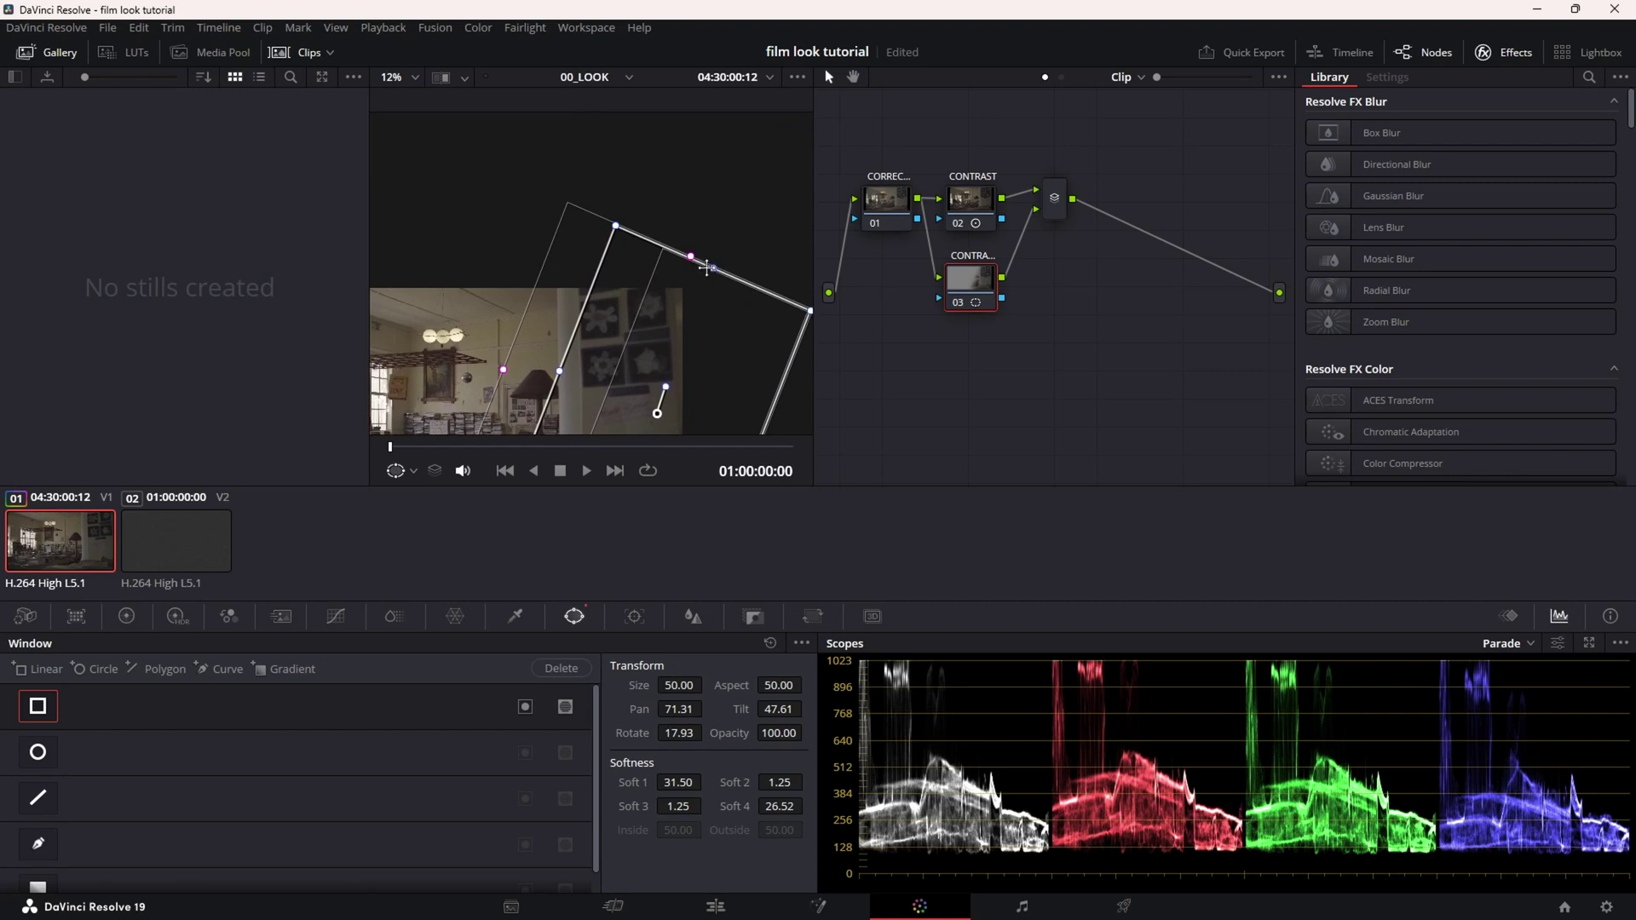
pyautogui.moveTo(713, 269); pyautogui.dragTo(704, 232)
pyautogui.moveTo(584, 426); pyautogui.dragTo(648, 254)
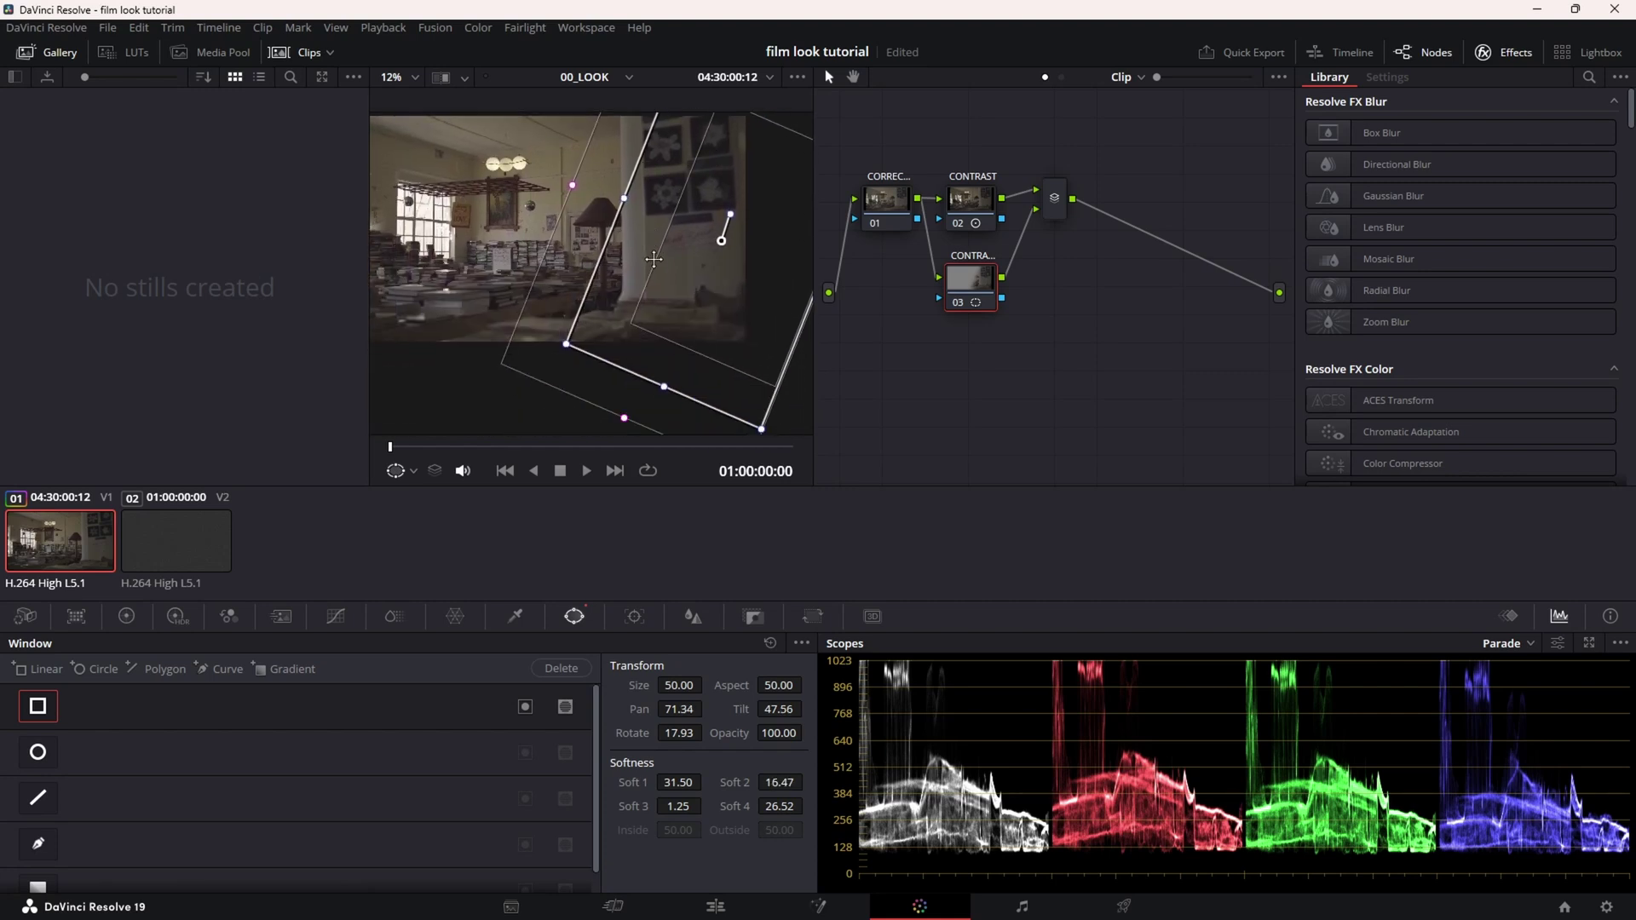
# Lower the lift inside the window to -0.02 and widen the soft edge toward the lamp slightly.
pyautogui.click(126, 617)
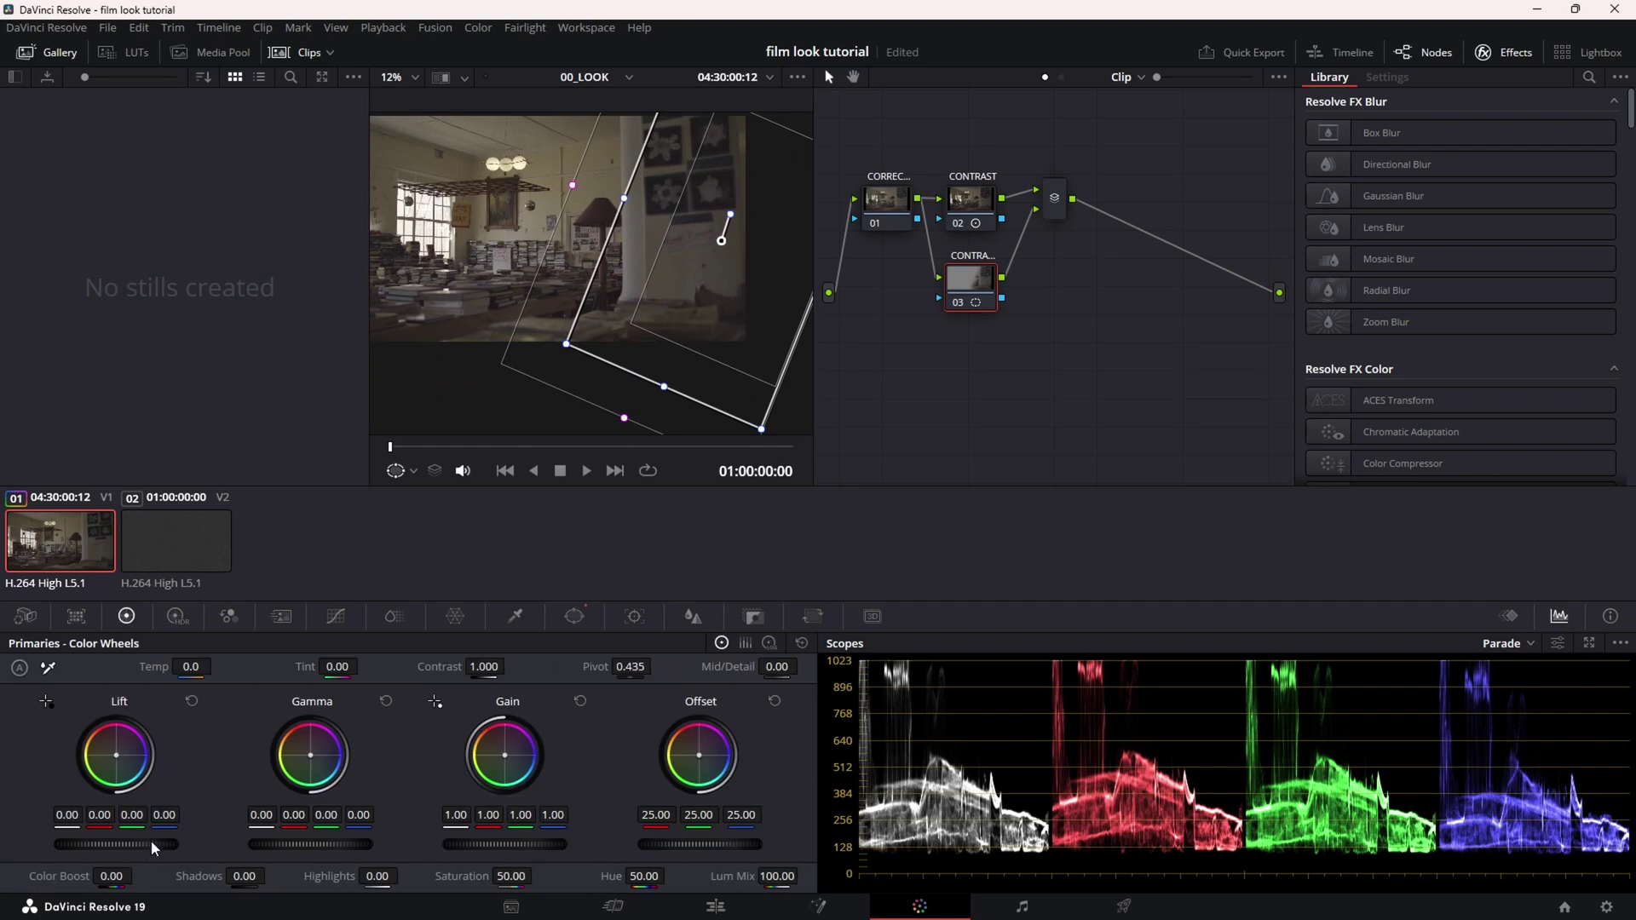
pyautogui.moveTo(151, 840)
pyautogui.mouseDown()
pyautogui.moveTo(123, 840)
pyautogui.moveTo(141, 840)
pyautogui.mouseUp()
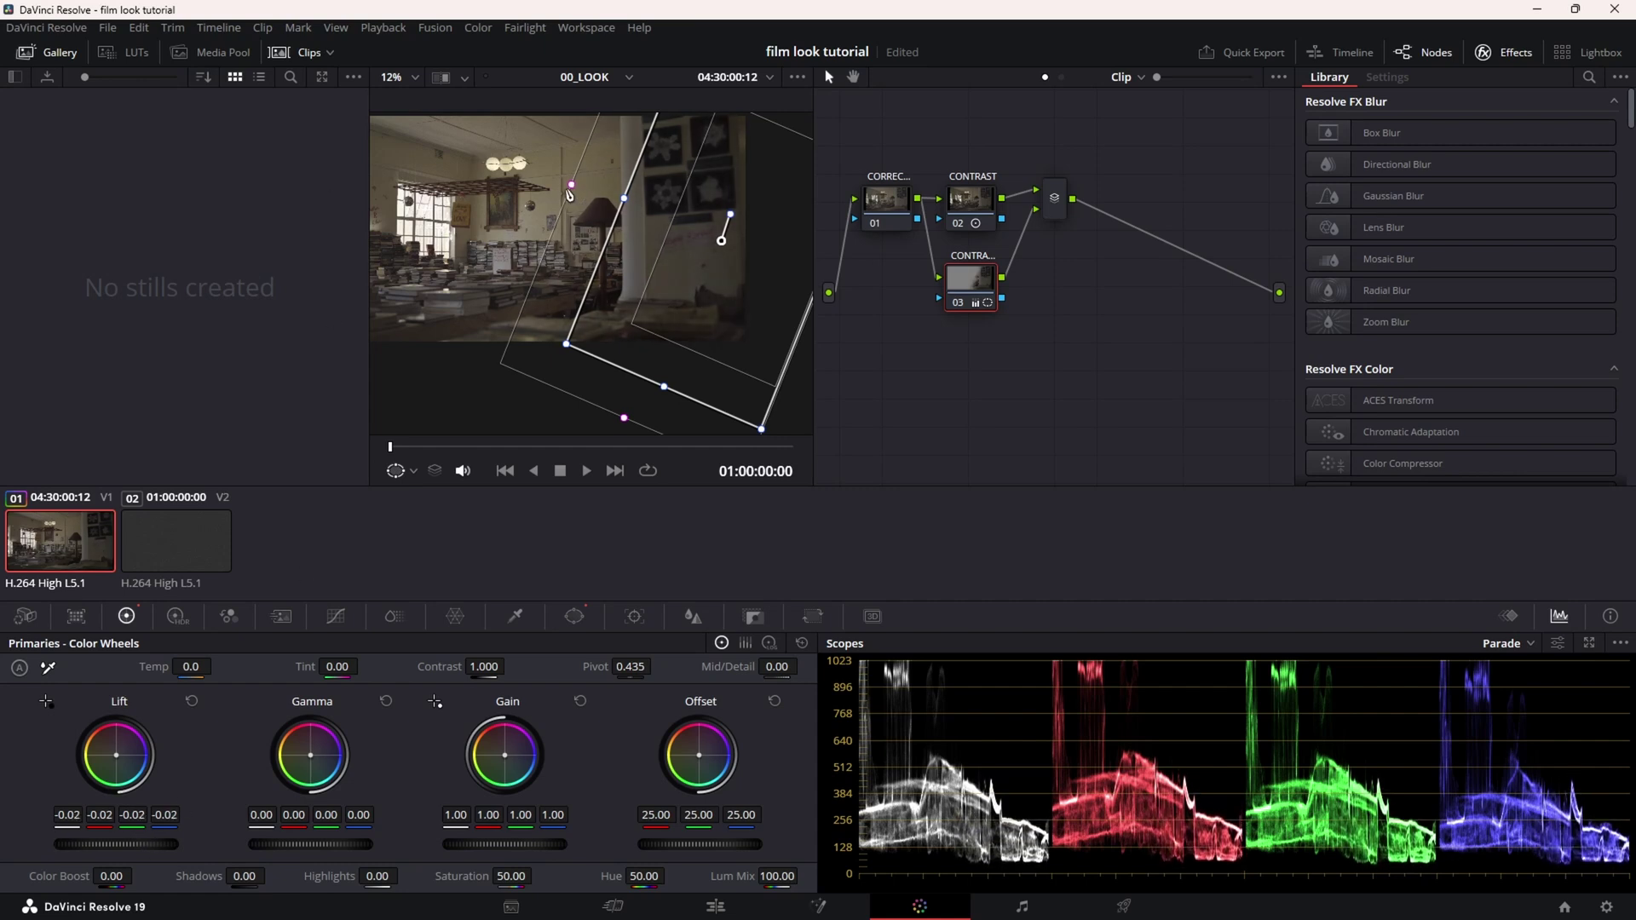
pyautogui.moveTo(569, 195); pyautogui.dragTo(548, 194)
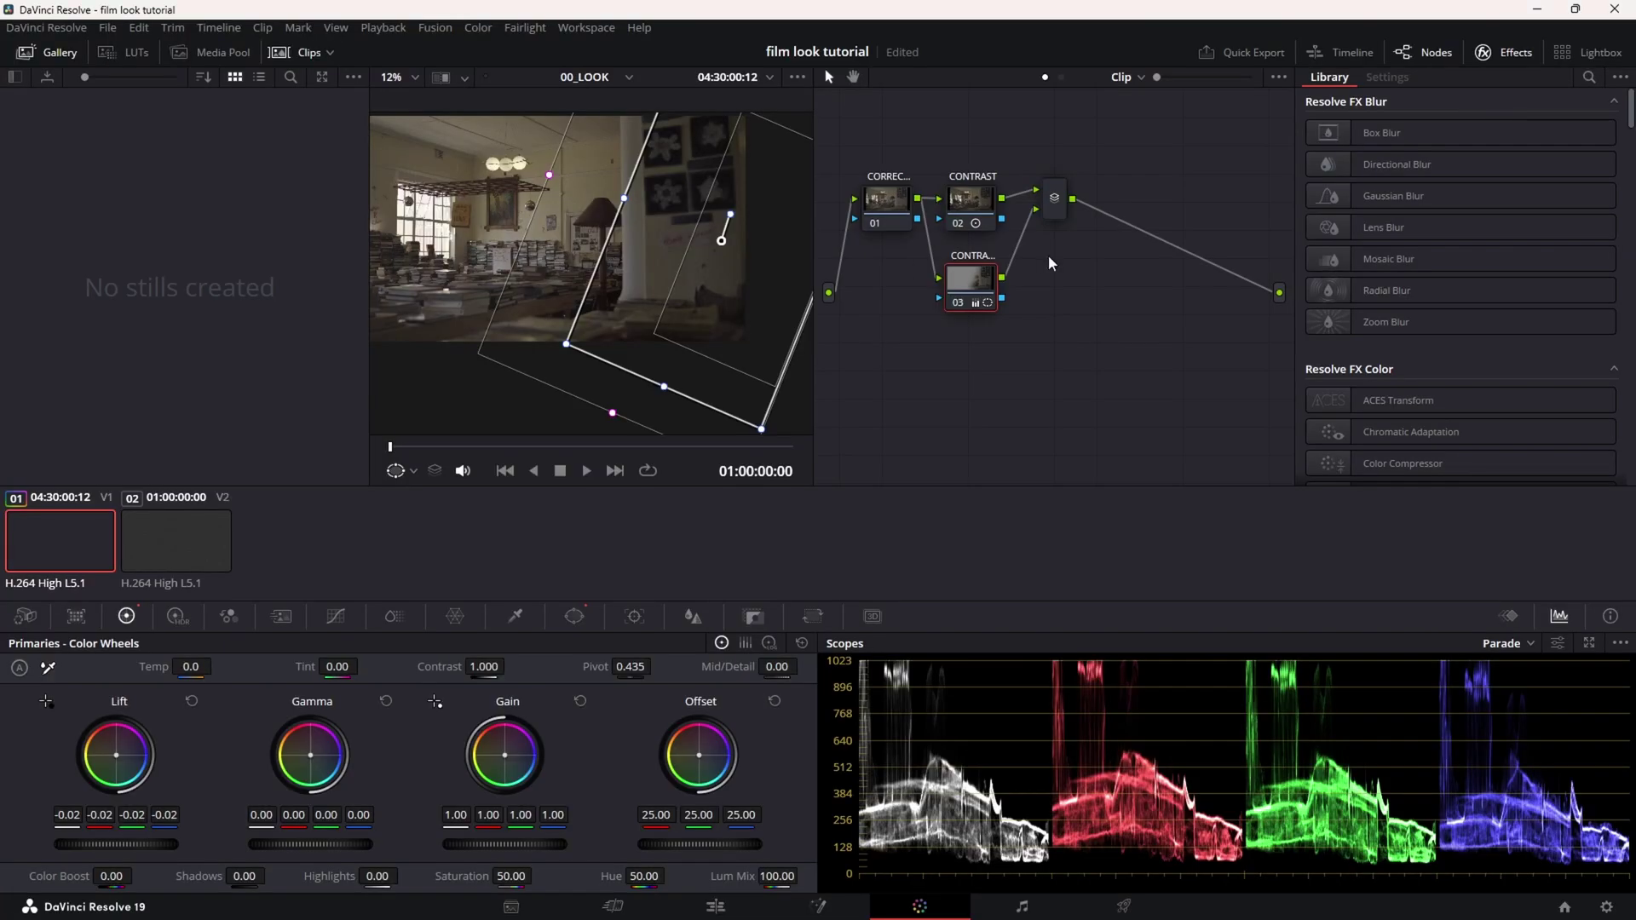
# Add a serial node after the layer mixer and label it SATURATION.
pyautogui.click(1058, 203)
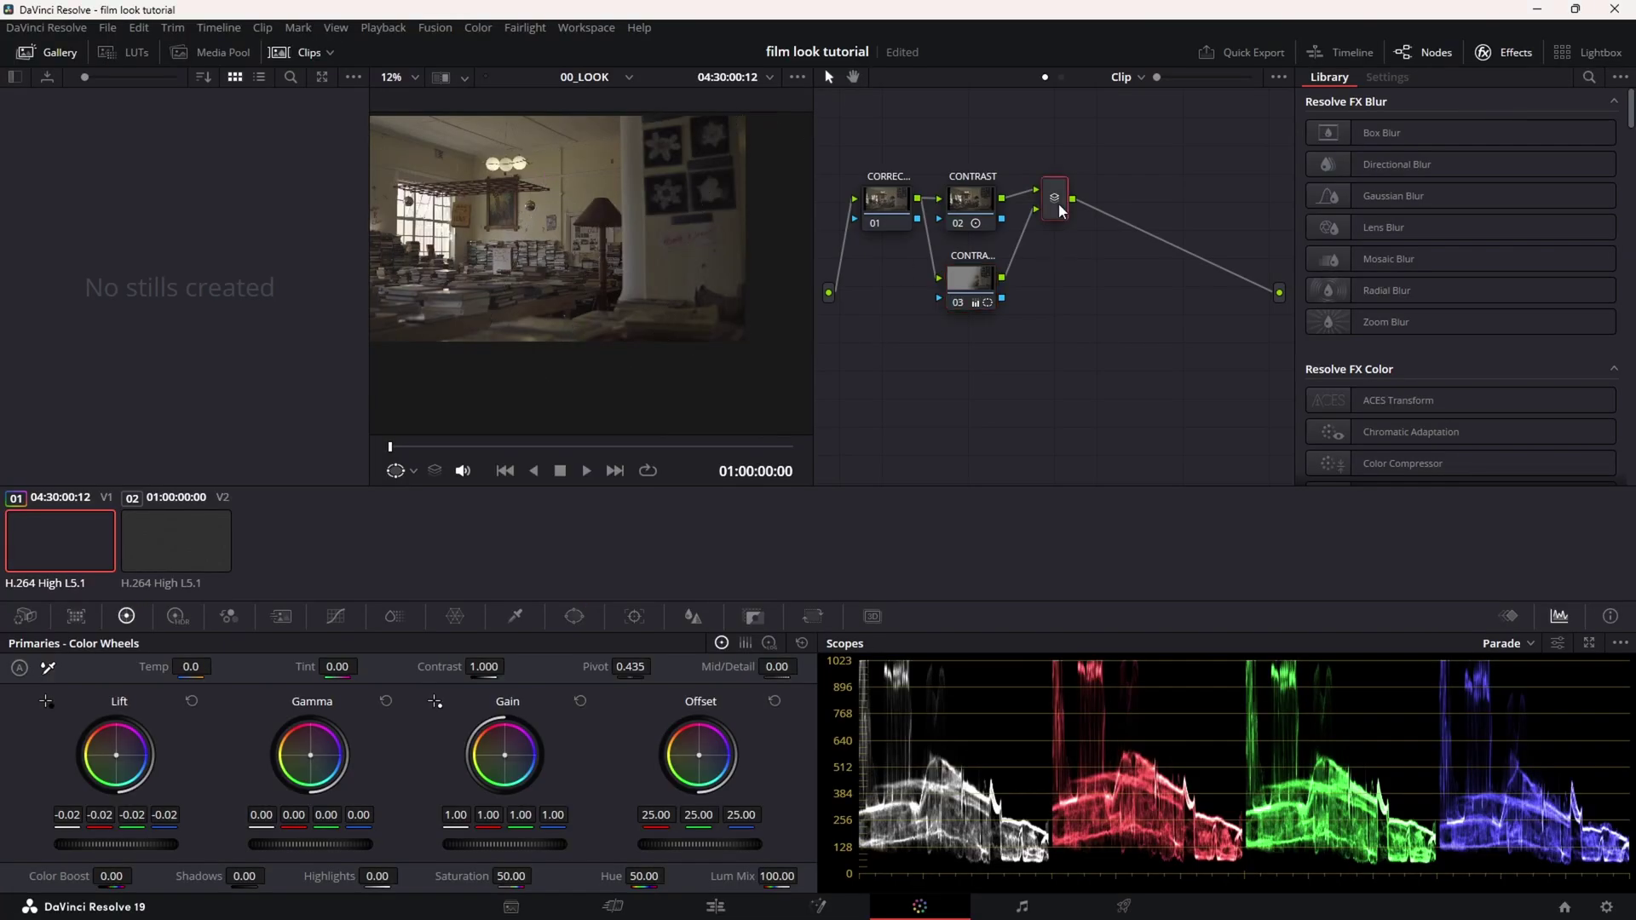
pyautogui.hotkey('alt', 's')
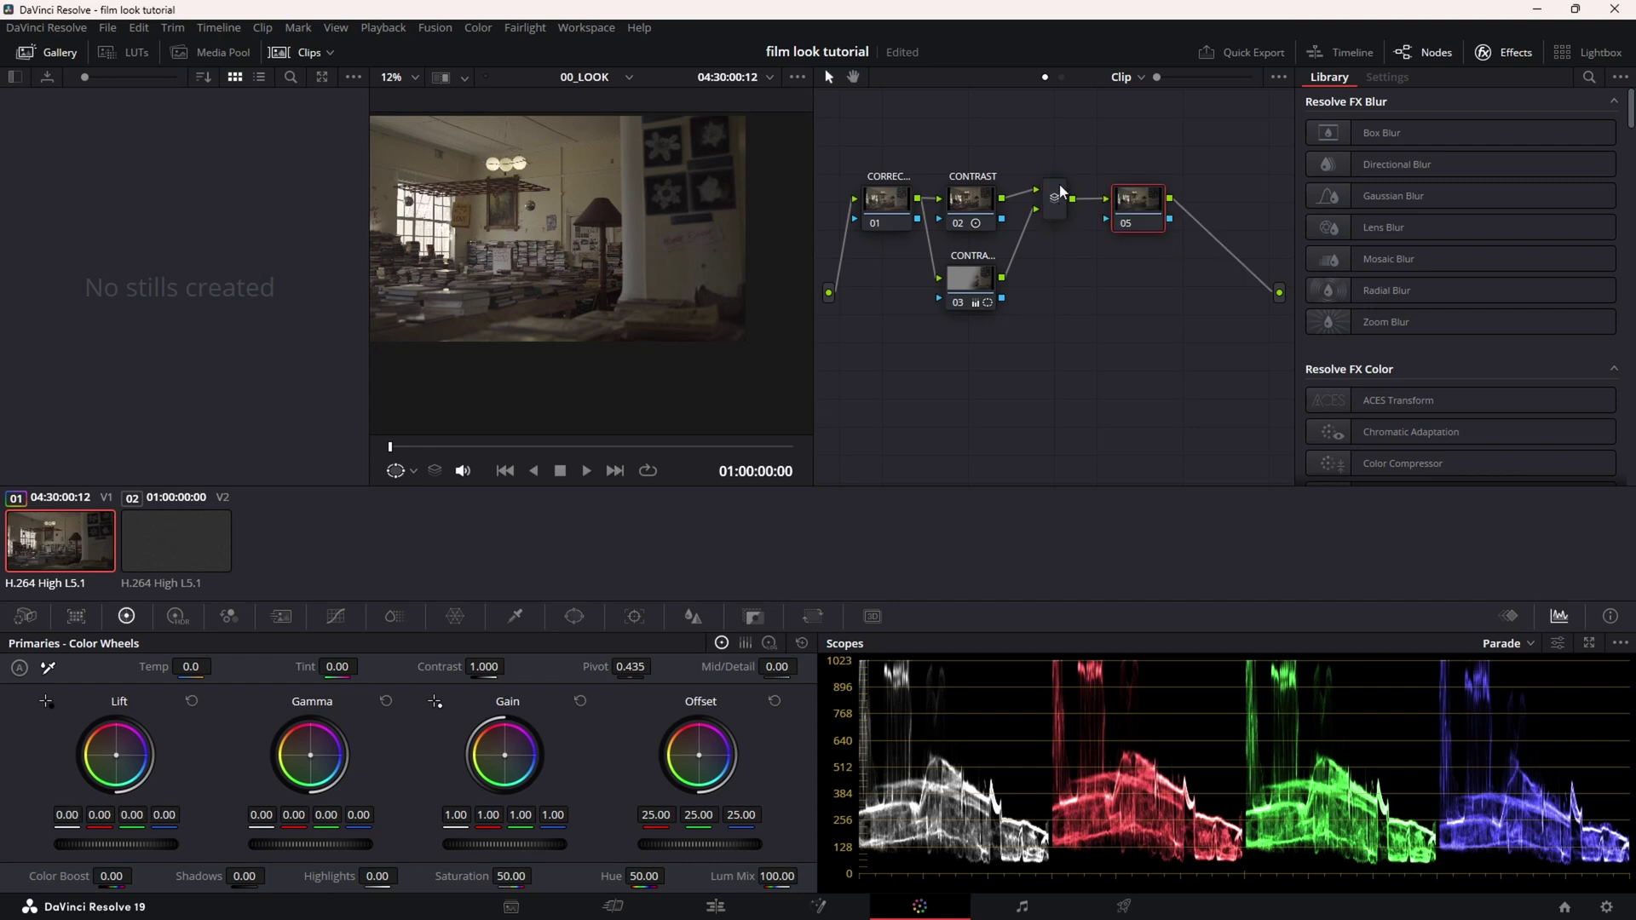
pyautogui.rightClick(1126, 202)
pyautogui.click(1194, 235)
pyautogui.write('SATURATION')
pyautogui.click(1121, 208)
# Set the saturation of the SATURATION node to 90 and check the colours up close.
pyautogui.click(511, 875)
pyautogui.write('90')
pyautogui.press('Return')
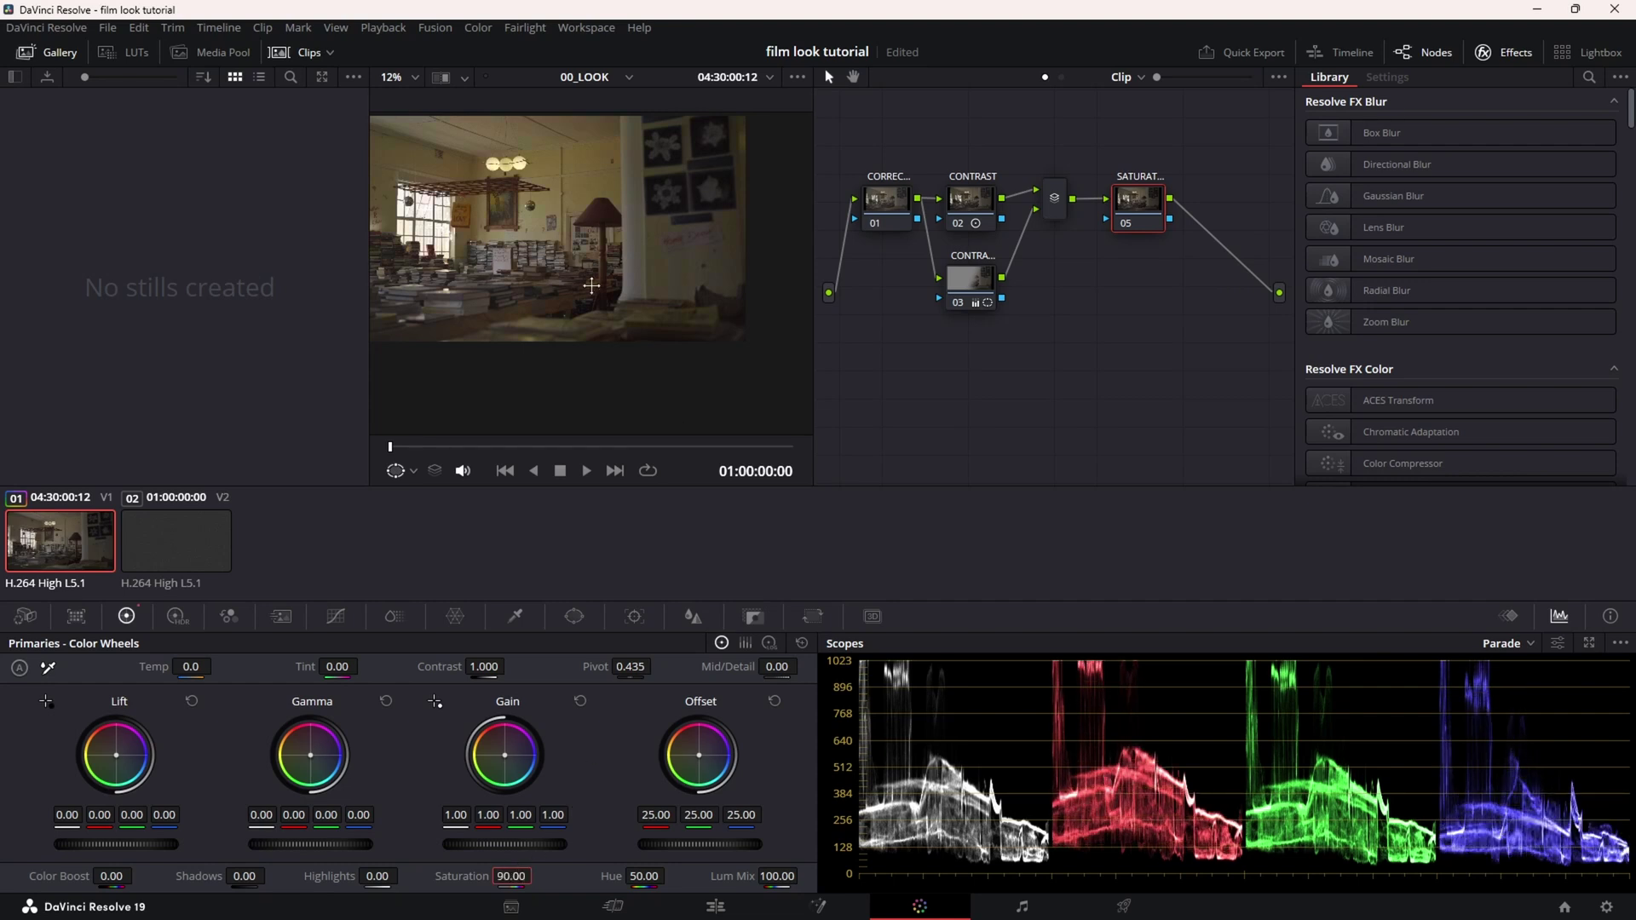
pyautogui.scroll(5, 648, 281)
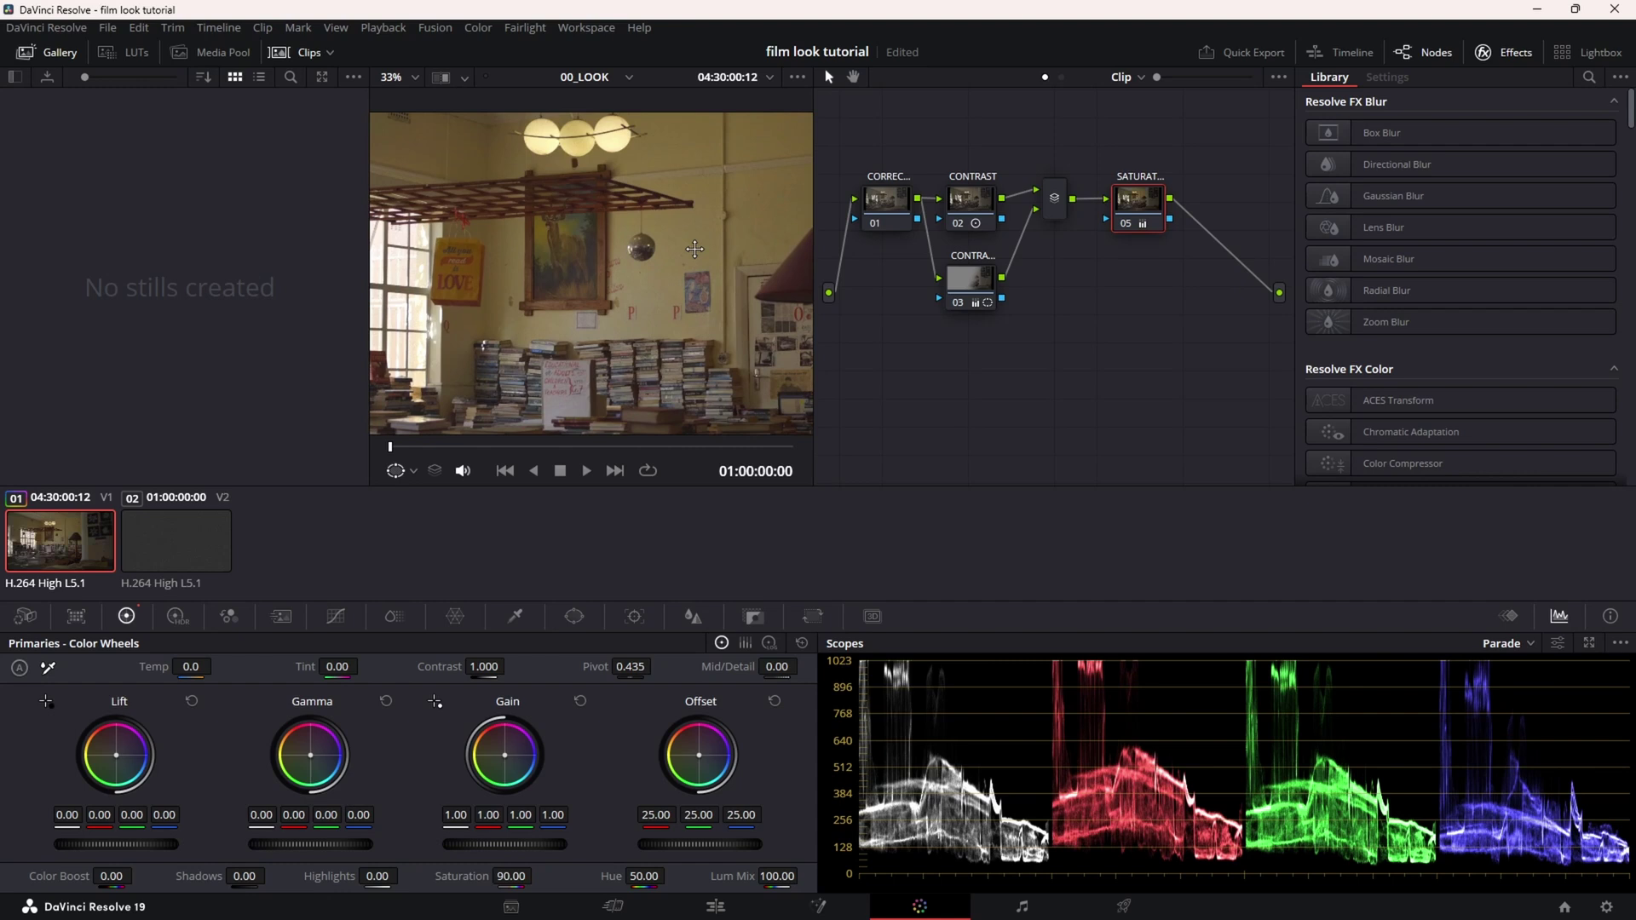
pyautogui.scroll(-4, 689, 284)
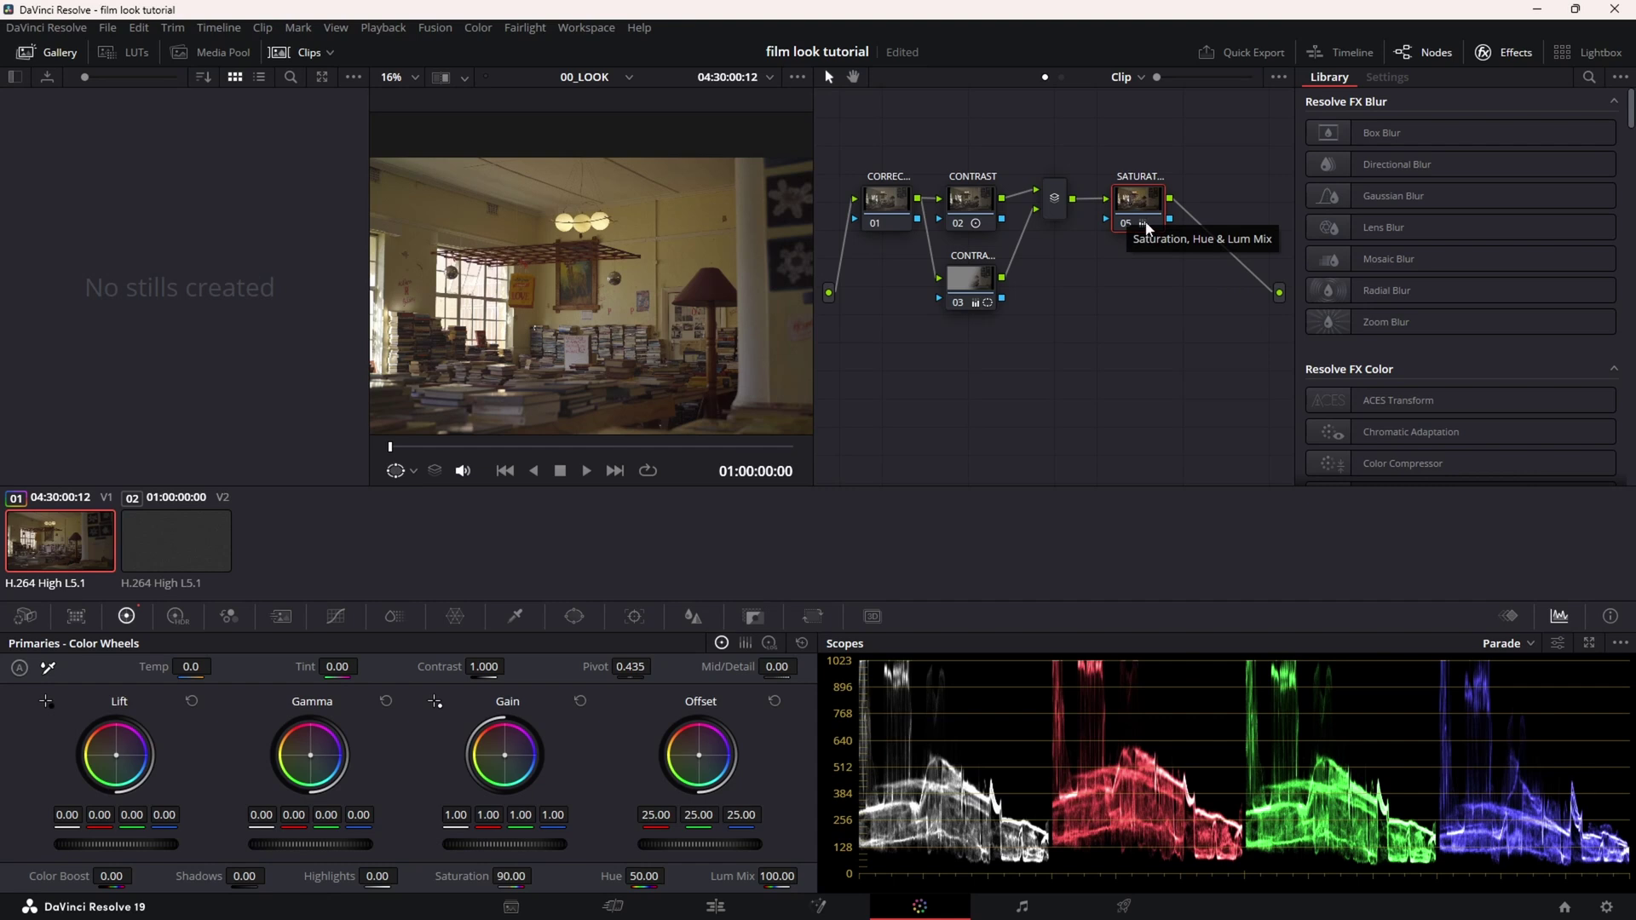
# Nudge the SATURATION node into place, add a serial node after it and label it LOOK.
pyautogui.moveTo(1133, 198); pyautogui.dragTo(1127, 190)
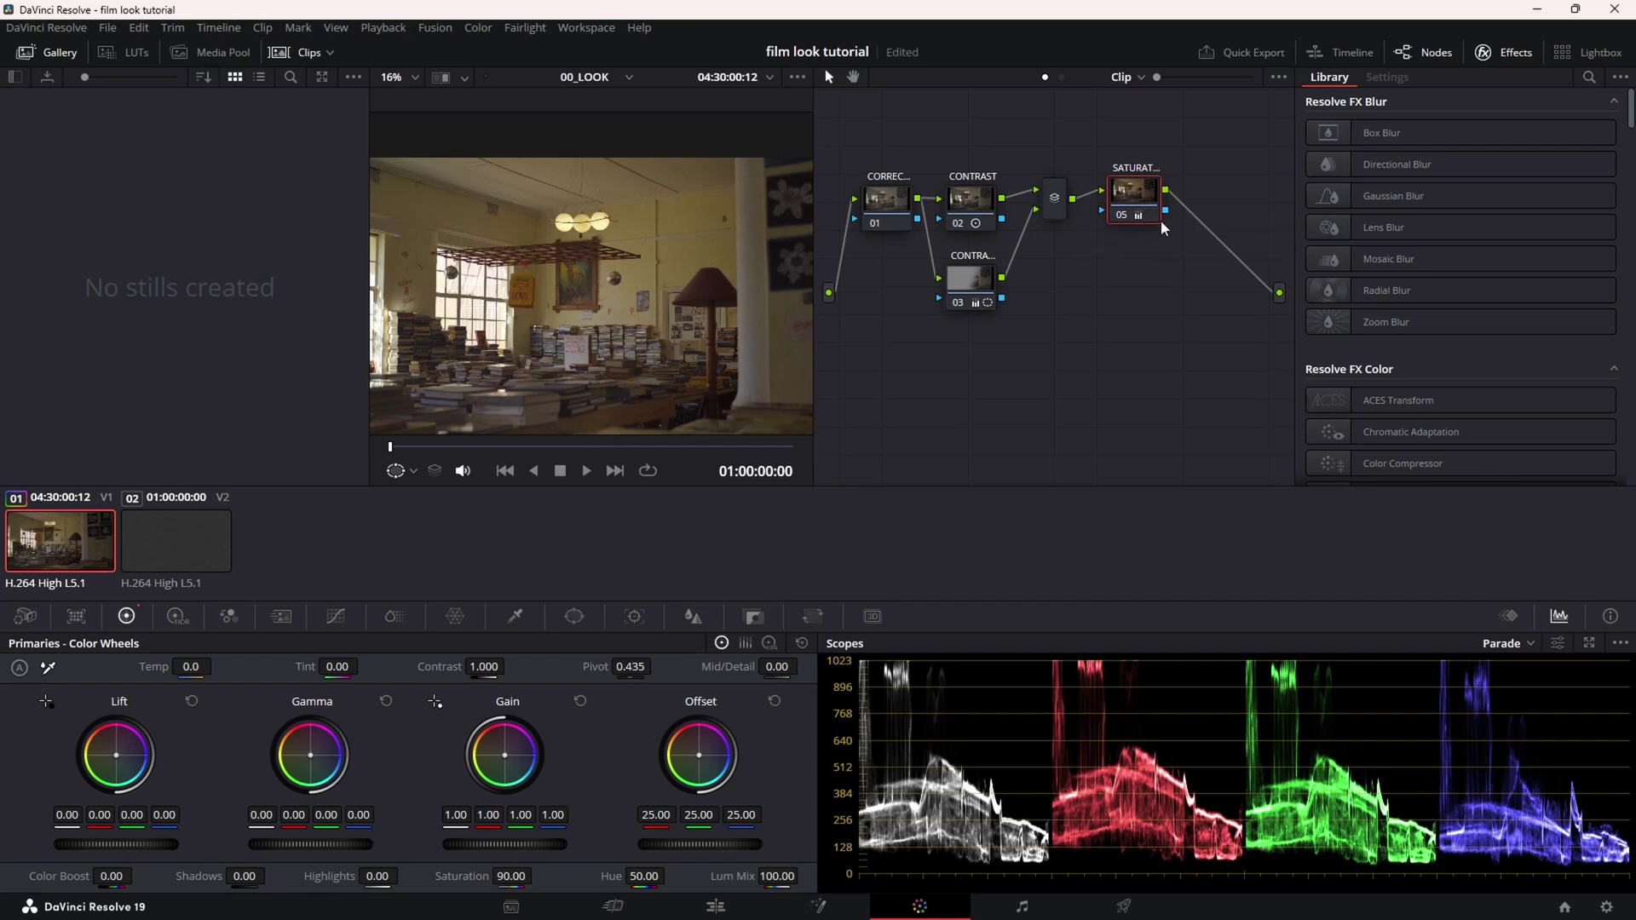
pyautogui.hotkey('alt', 's')
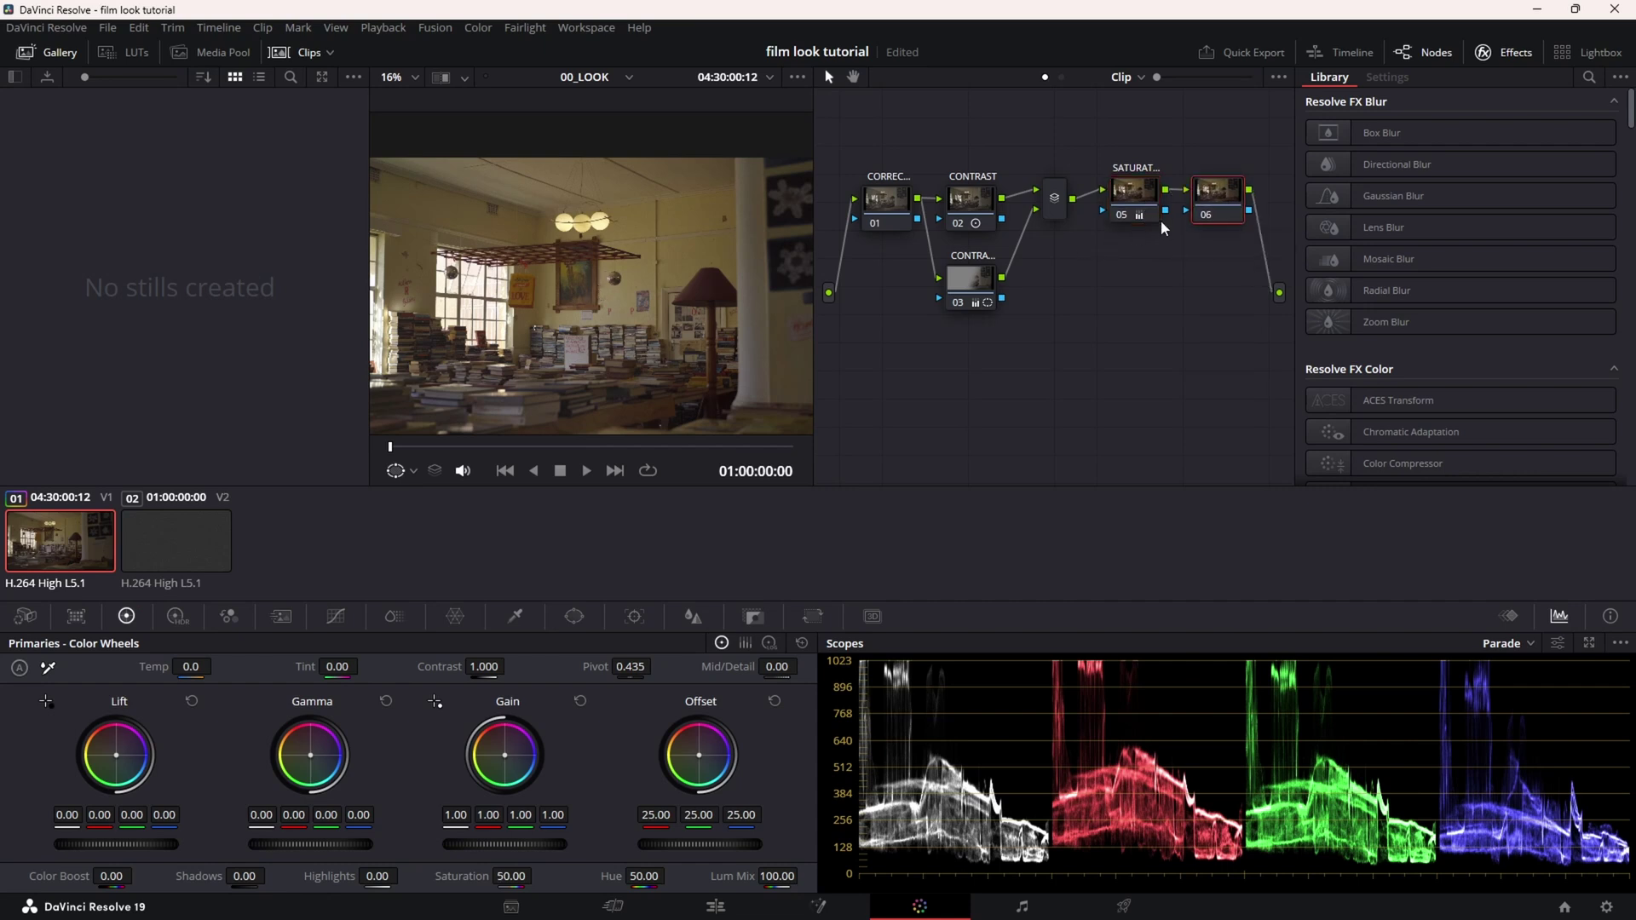
pyautogui.rightClick(1221, 206)
pyautogui.click(1231, 225)
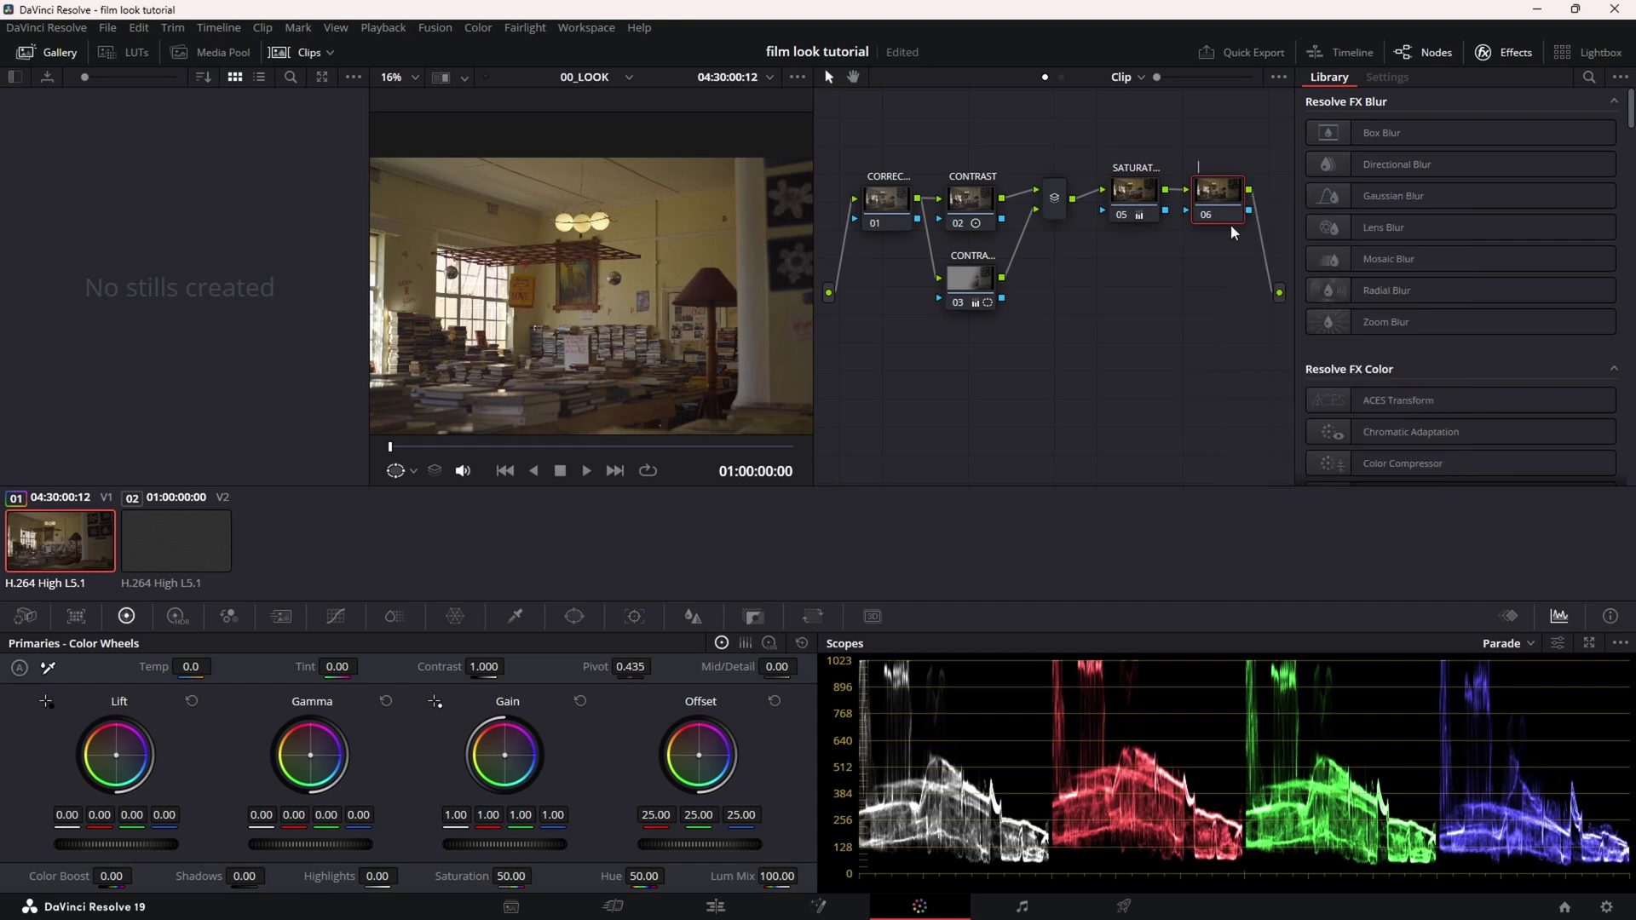
pyautogui.write('LOOK')
pyautogui.click(1202, 186)
# On the LOOK node's Hue Vs Hue curve, anchor the orange and green hues and rotate yellow at input hue 308.52 by 24.80.
pyautogui.click(335, 616)
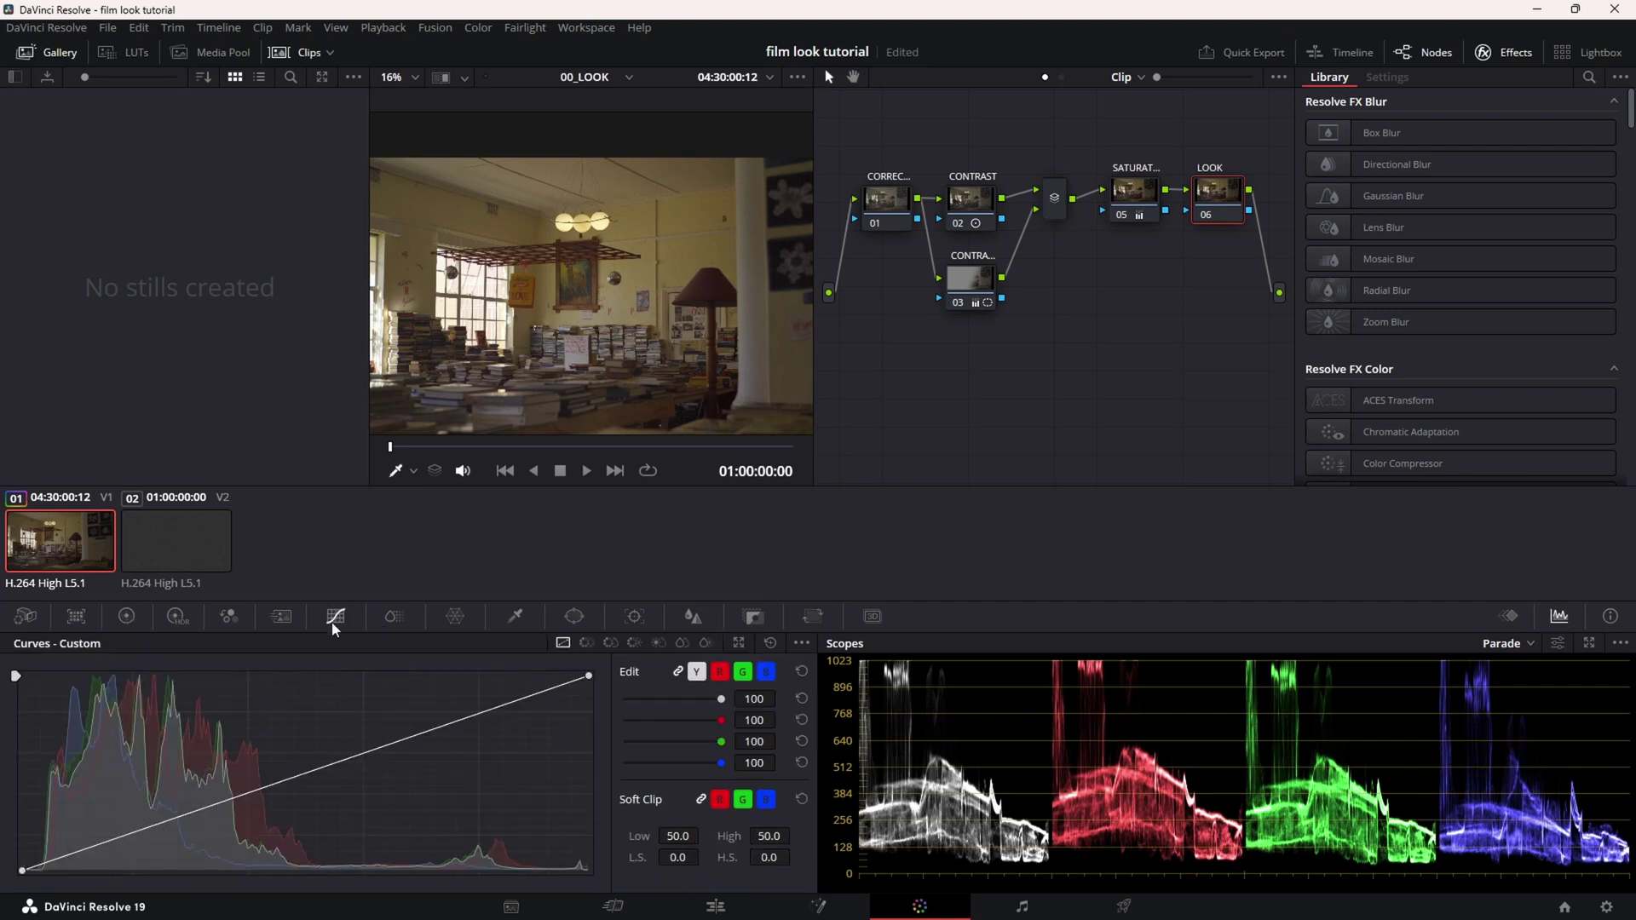
pyautogui.click(588, 643)
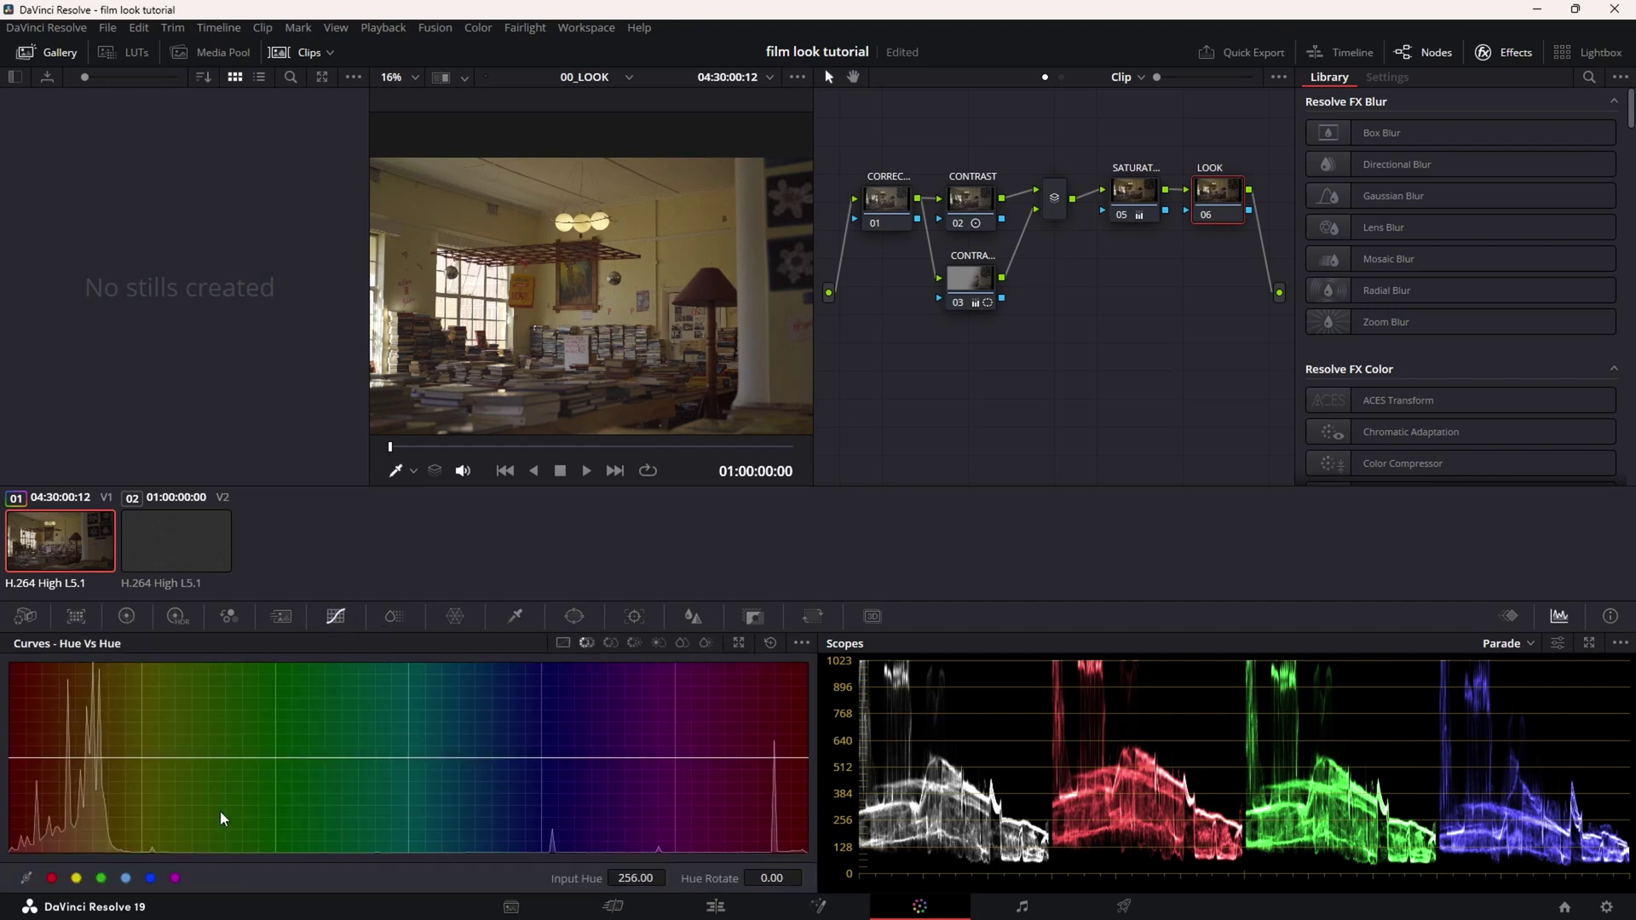
pyautogui.click(258, 757)
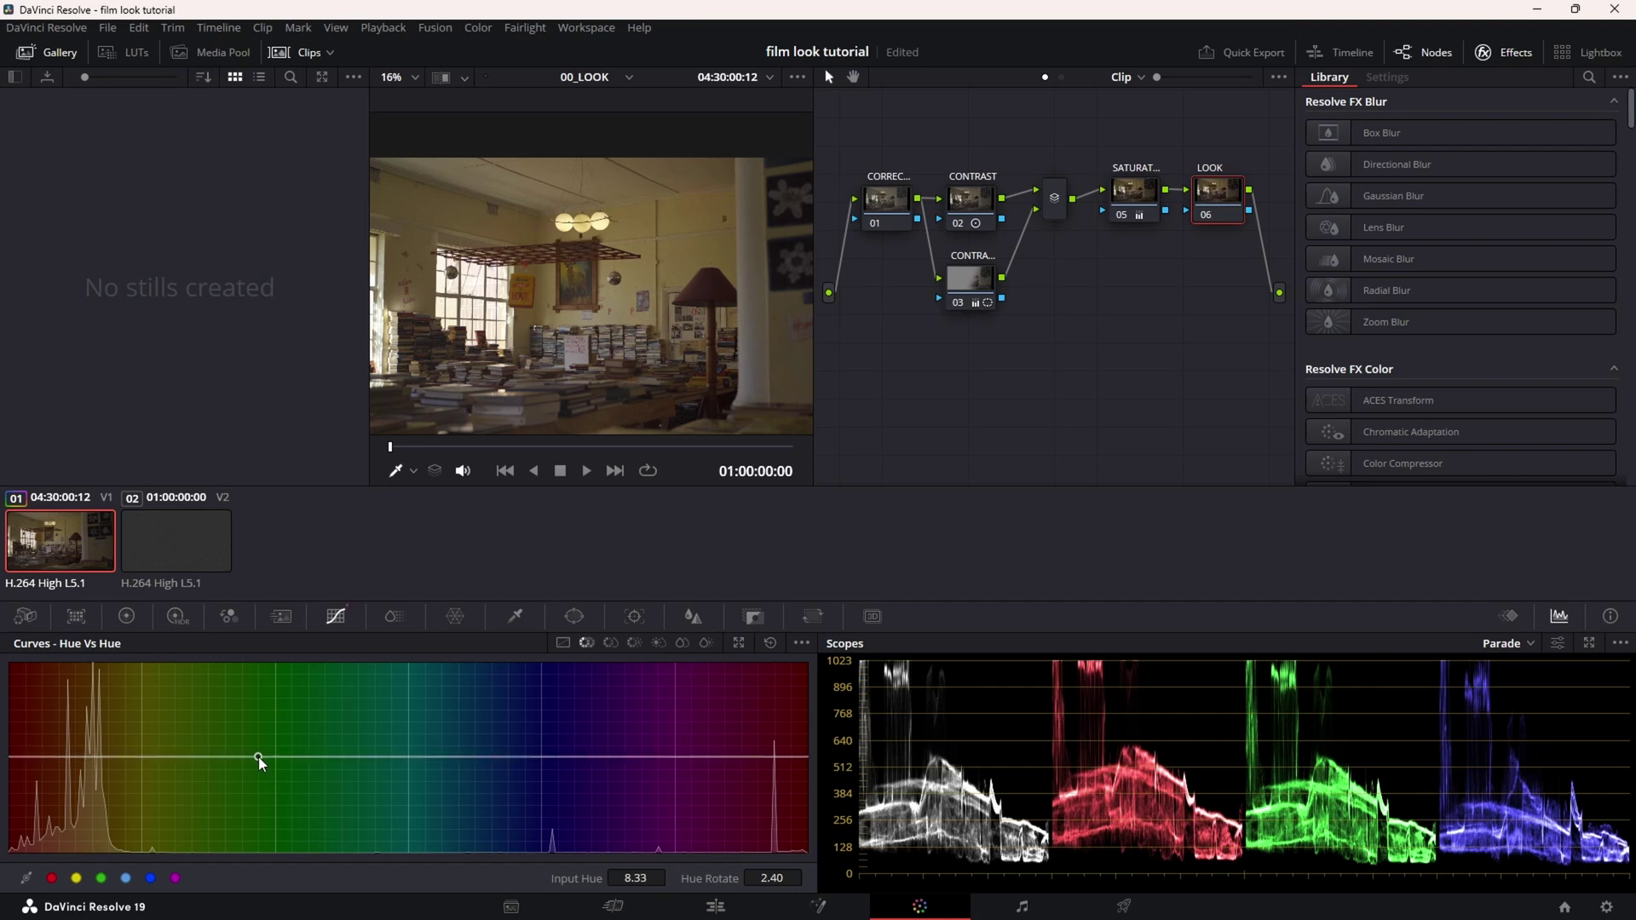
pyautogui.click(47, 757)
pyautogui.moveTo(126, 756)
pyautogui.mouseDown()
pyautogui.moveTo(111, 708)
pyautogui.moveTo(125, 745)
pyautogui.mouseUp()
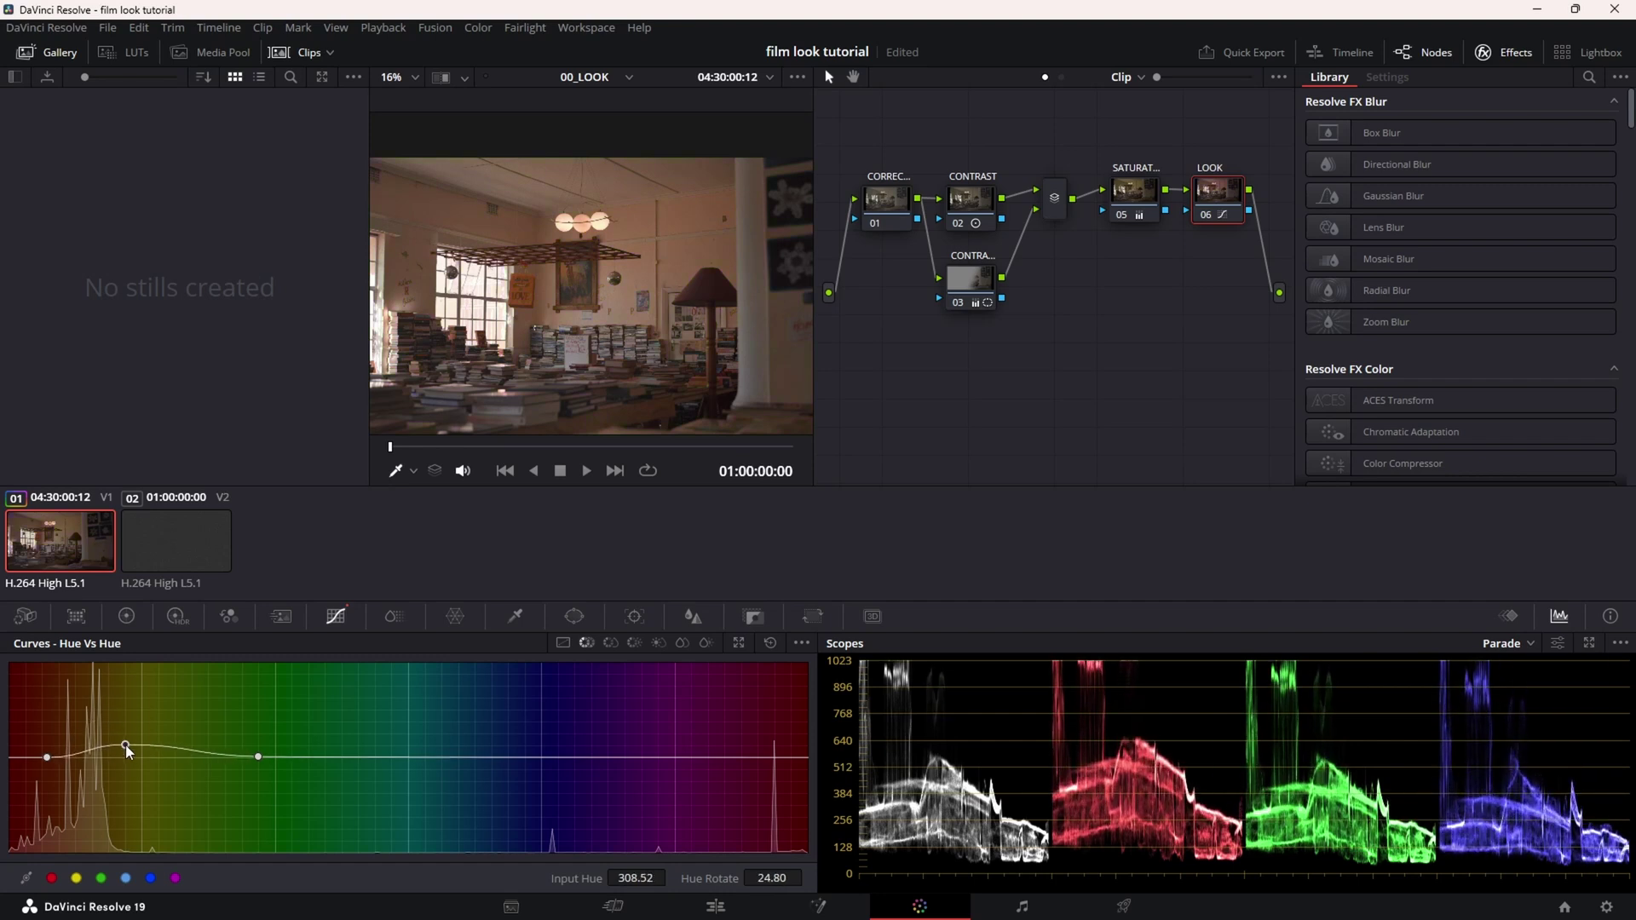
# Save the project and compare the wall's colour with the LOOK node disabled and enabled.
pyautogui.scroll(10, 637, 273)
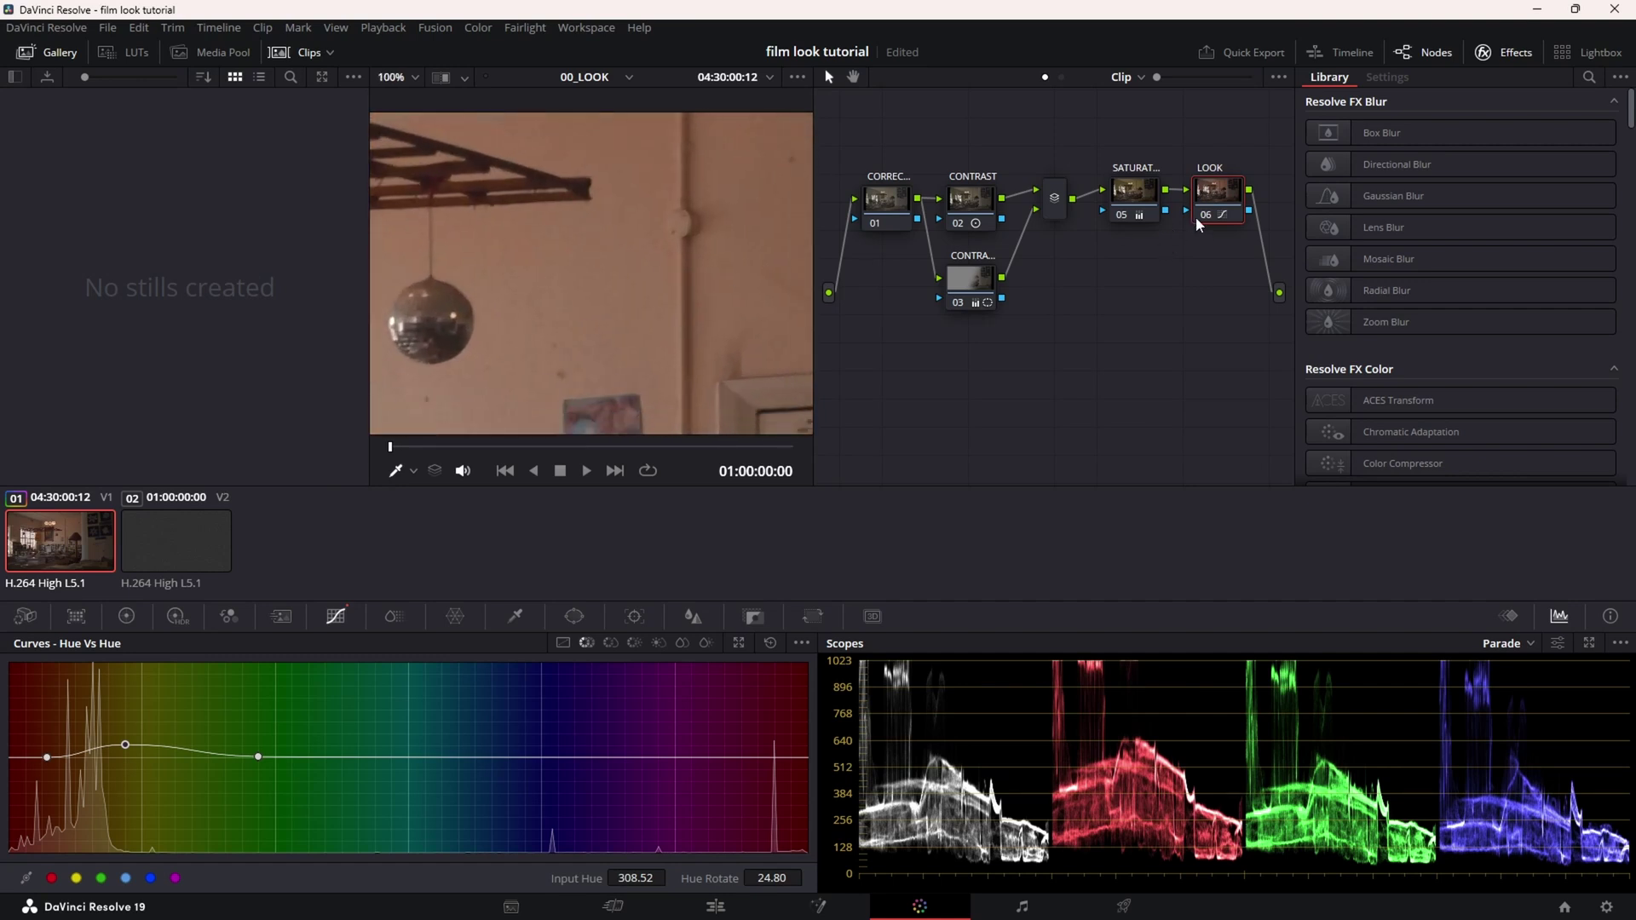
pyautogui.hotkey('ctrl', 's')
pyautogui.click(1204, 215)
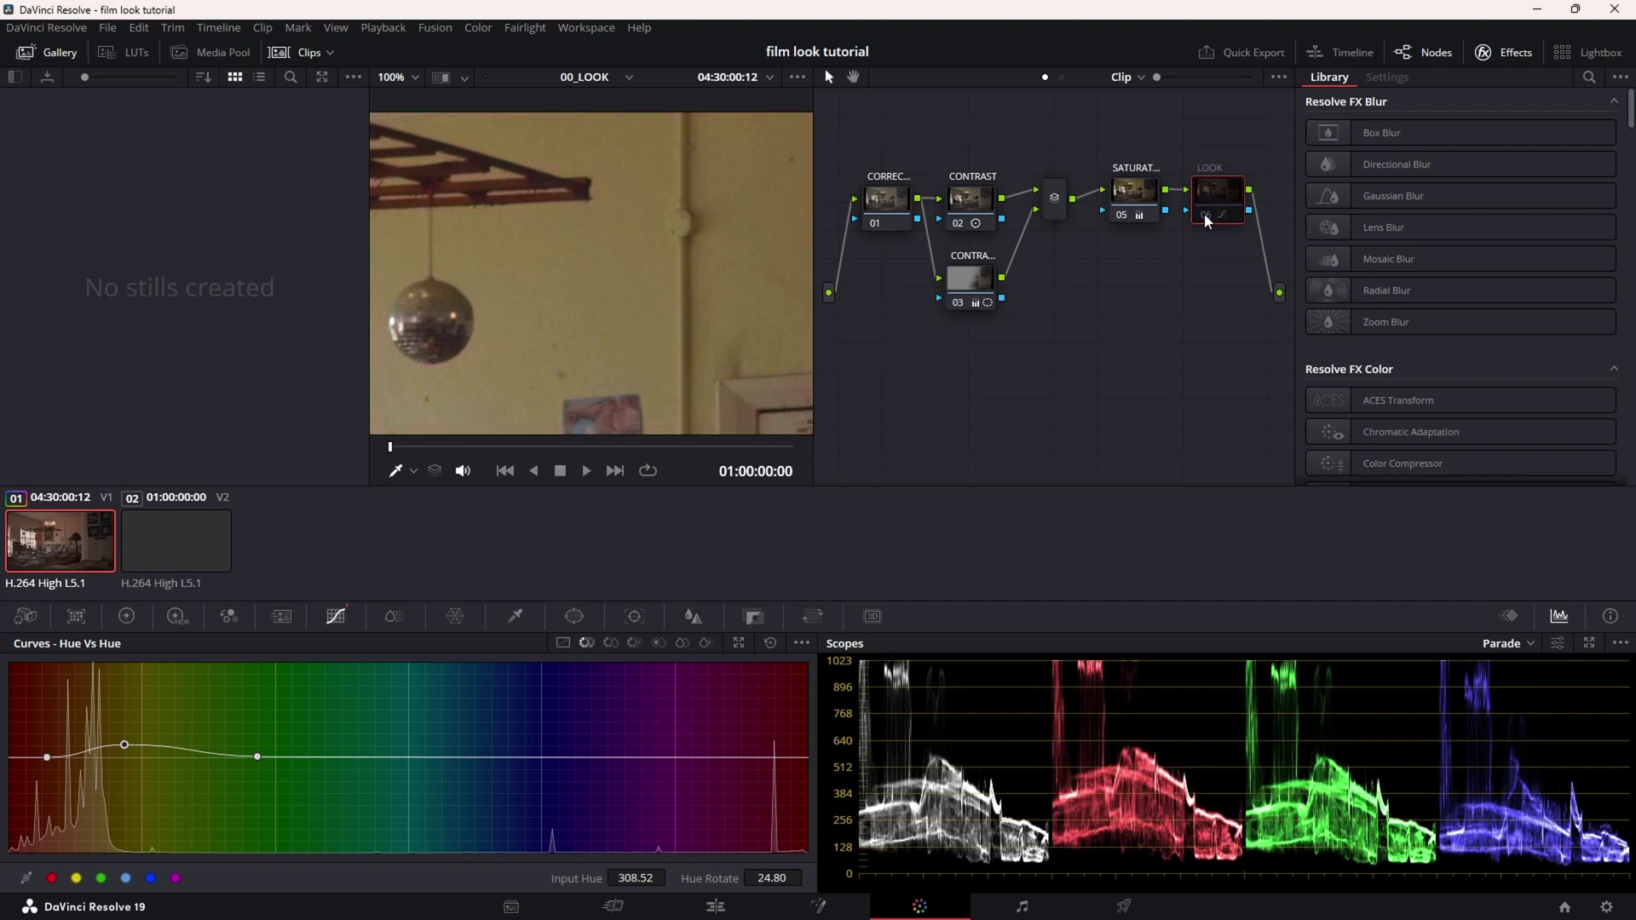
pyautogui.click(1205, 216)
pyautogui.scroll(-8, 608, 273)
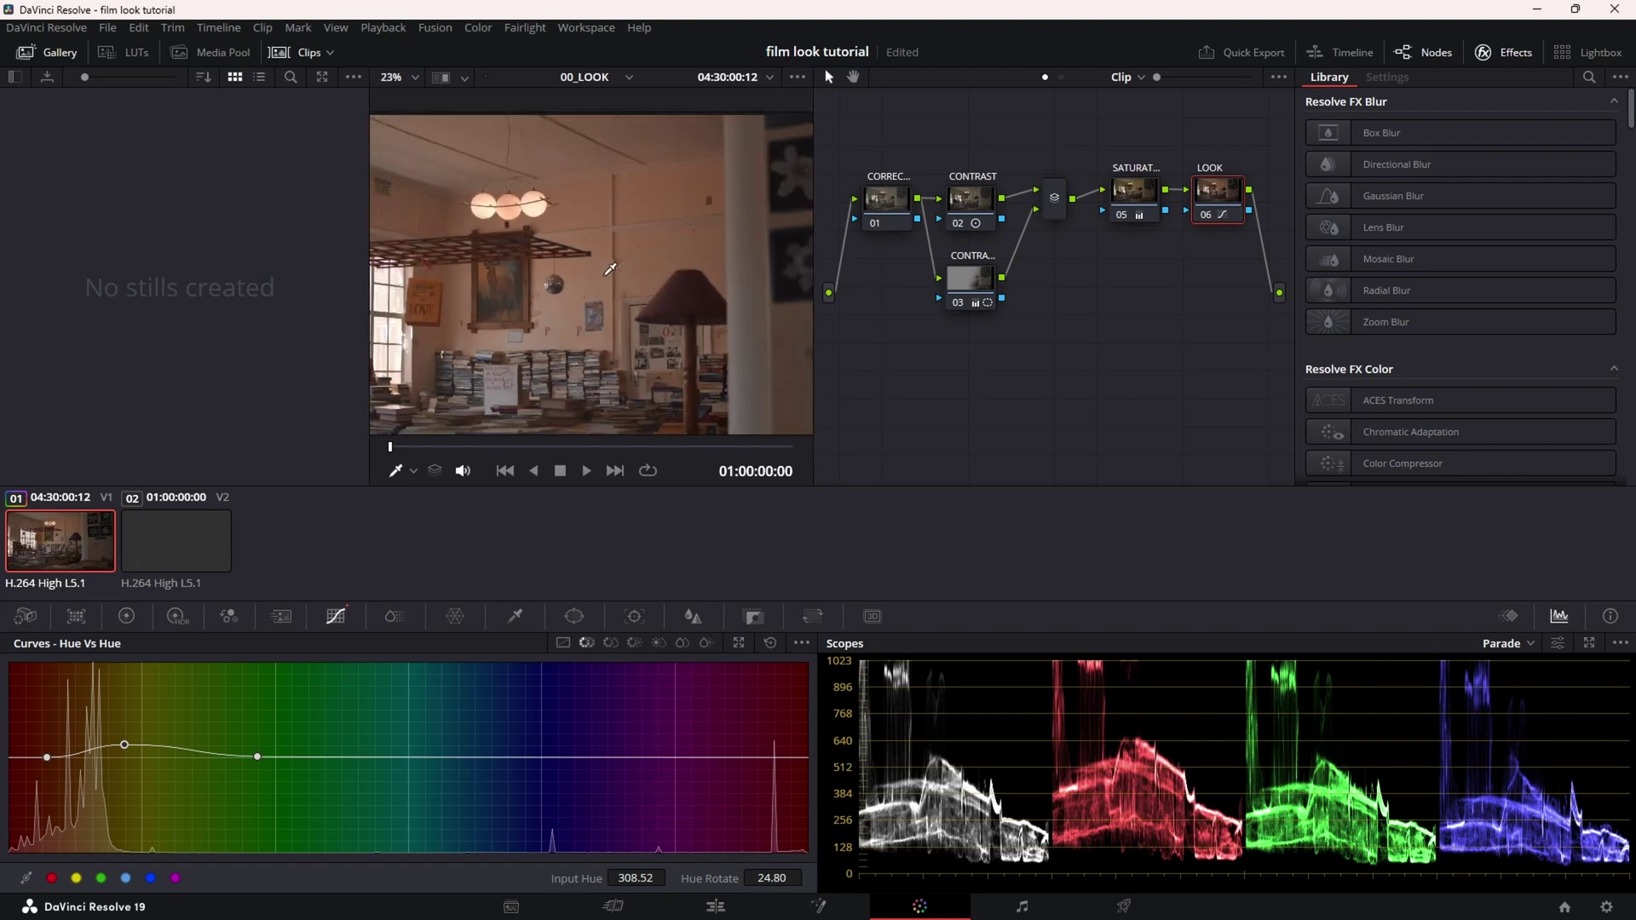
# Fine-tune the yellow point on the LOOK node's Hue Vs Hue curve to input hue 313.89 and hue rotate 26.40.
pyautogui.scroll(6, 607, 273)
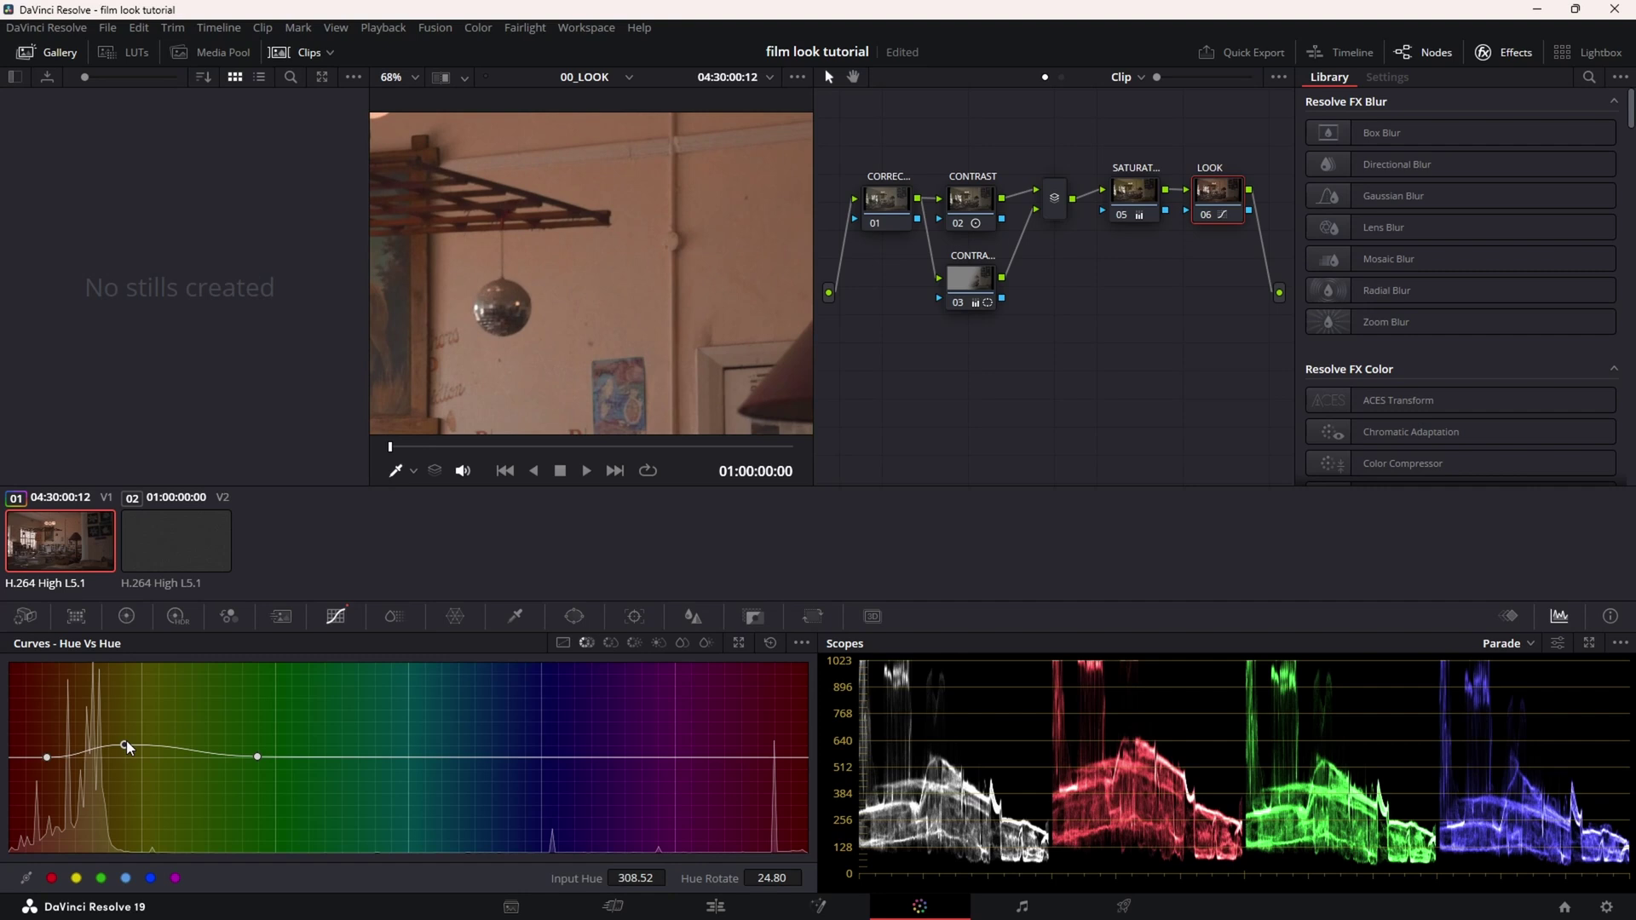
pyautogui.moveTo(125, 747); pyautogui.dragTo(133, 744)
pyautogui.scroll(-6, 580, 332)
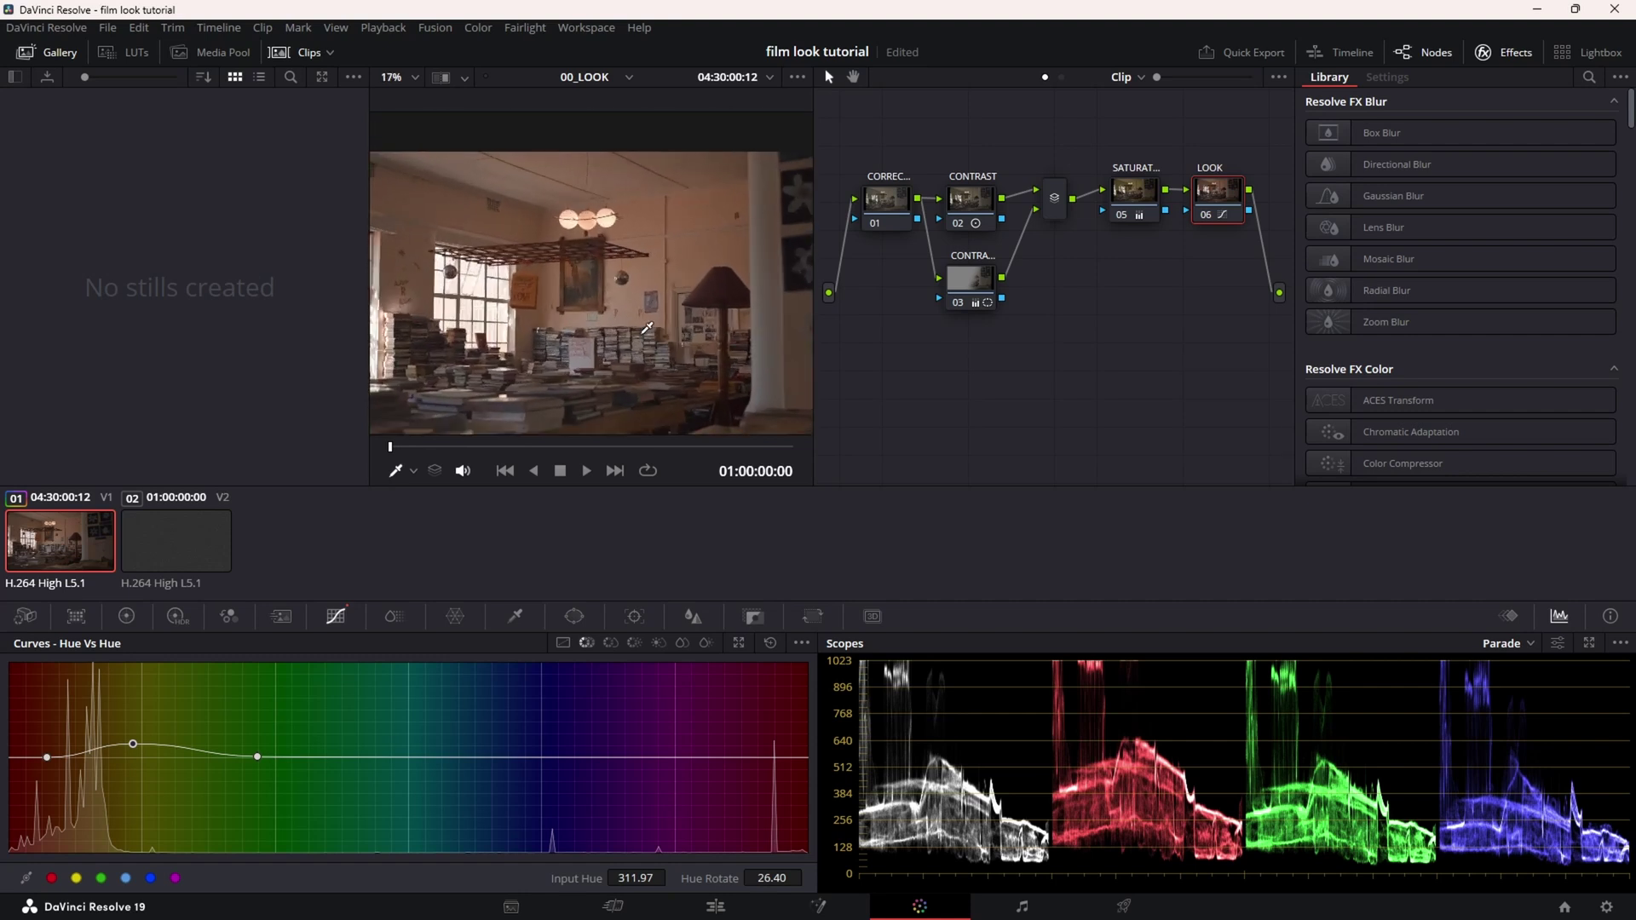
pyautogui.scroll(5, 647, 328)
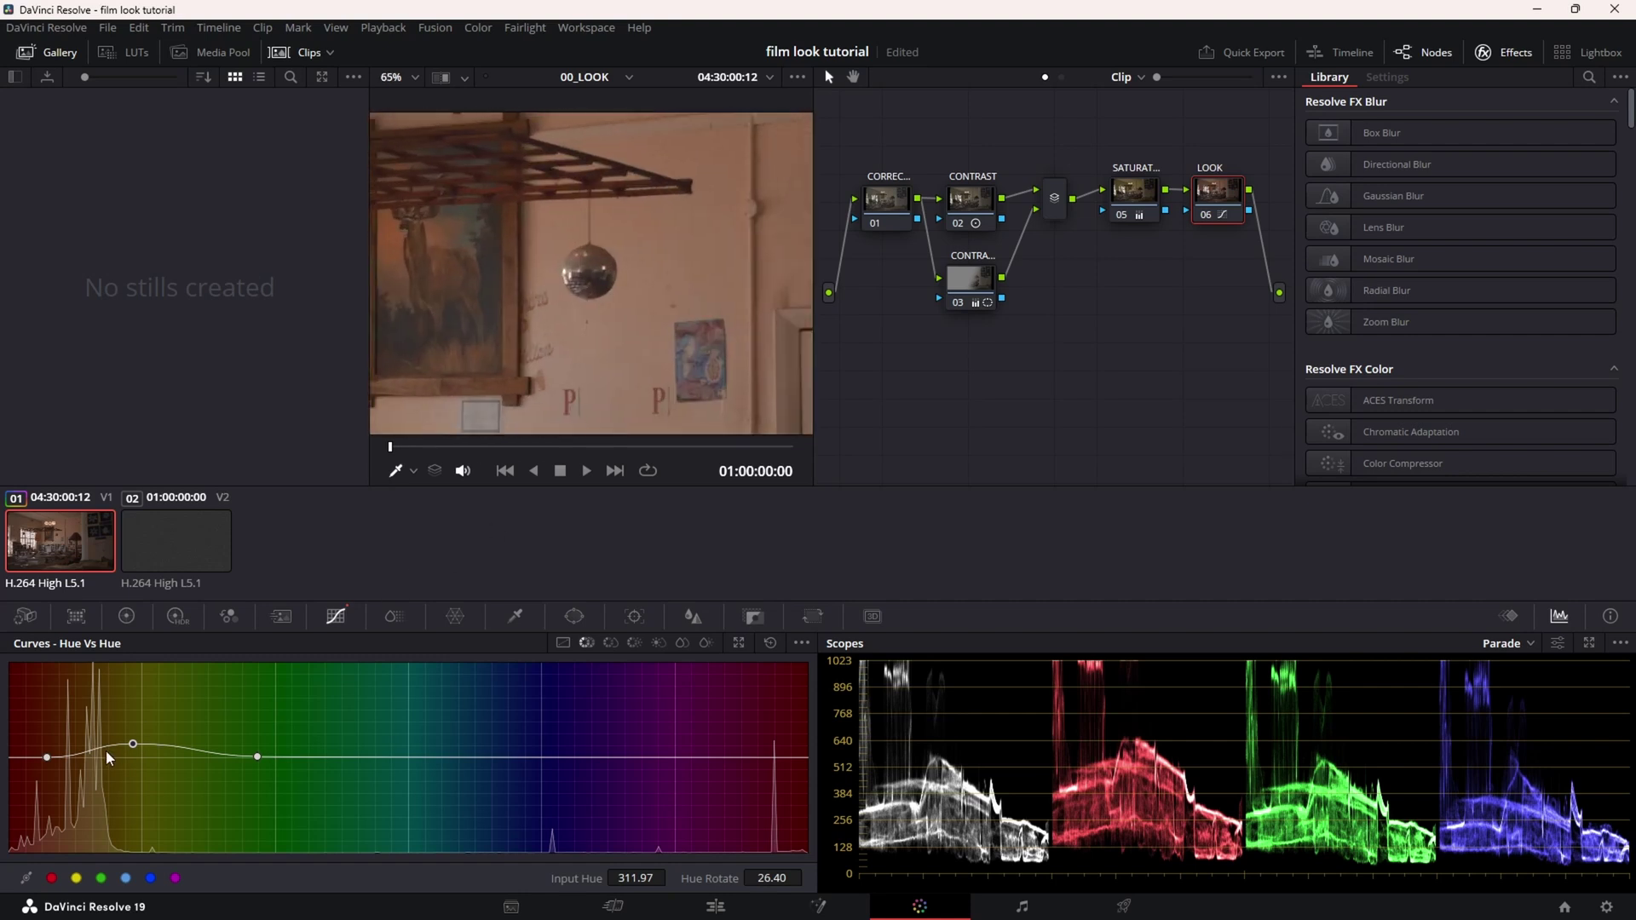
pyautogui.moveTo(133, 744); pyautogui.dragTo(138, 745)
pyautogui.scroll(-4, 590, 272)
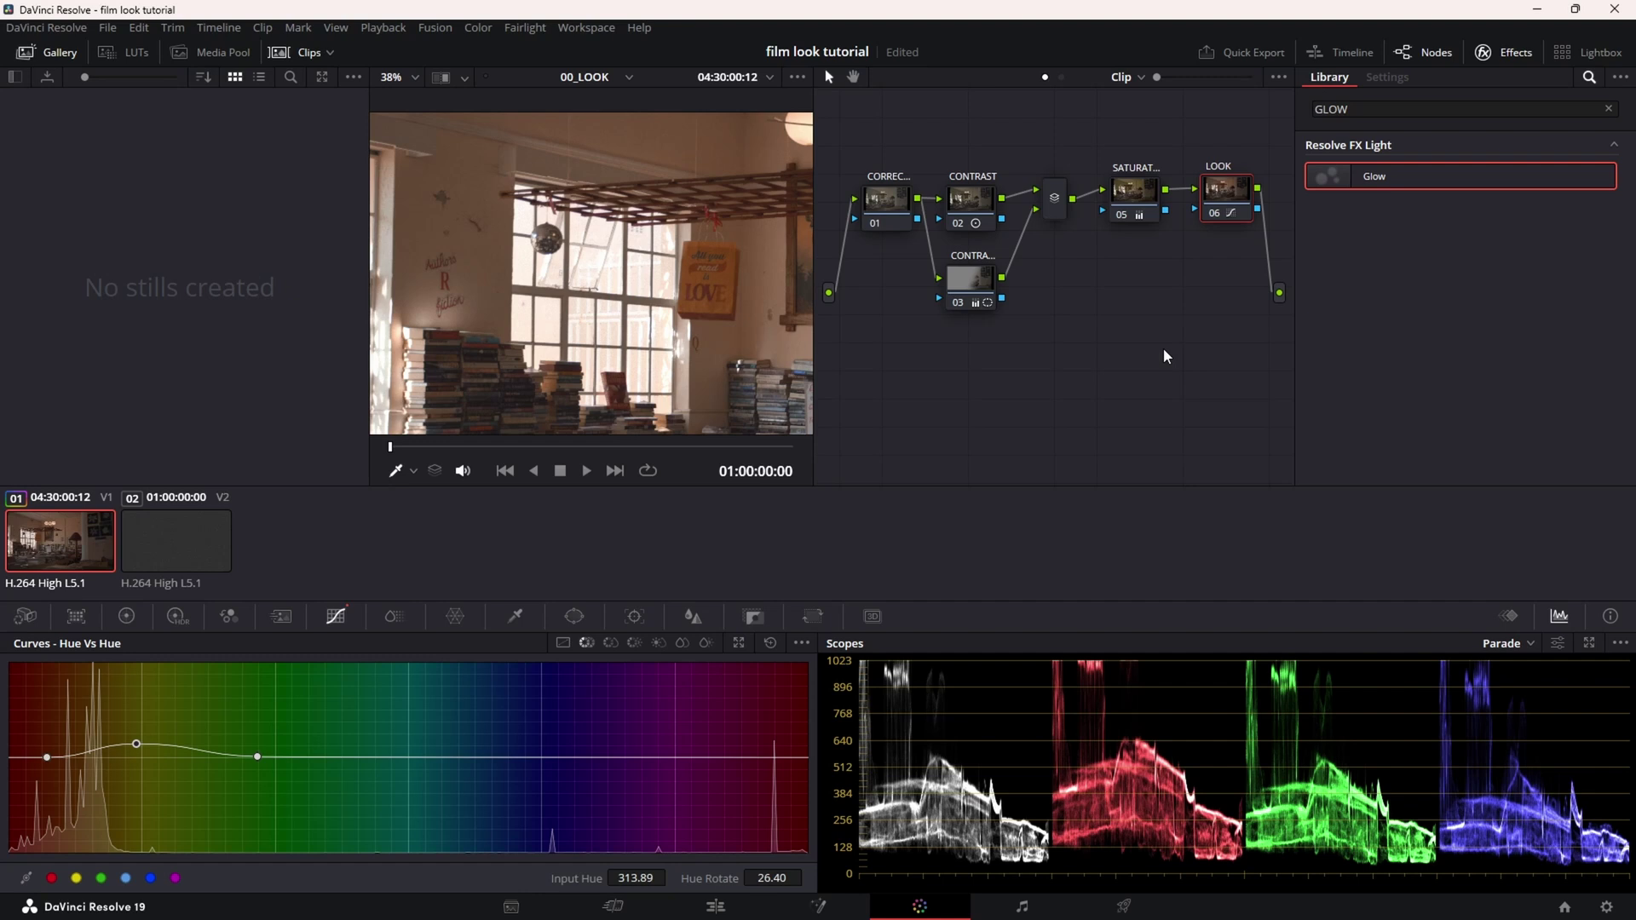
# Add a serial node after LOOK, place it in a new row beneath the node tree and label it GLOW.
pyautogui.click(1216, 193)
pyautogui.hotkey('alt', 's')
pyautogui.moveTo(857, 274); pyautogui.dragTo(876, 385)
pyautogui.rightClick(870, 377)
pyautogui.click(908, 414)
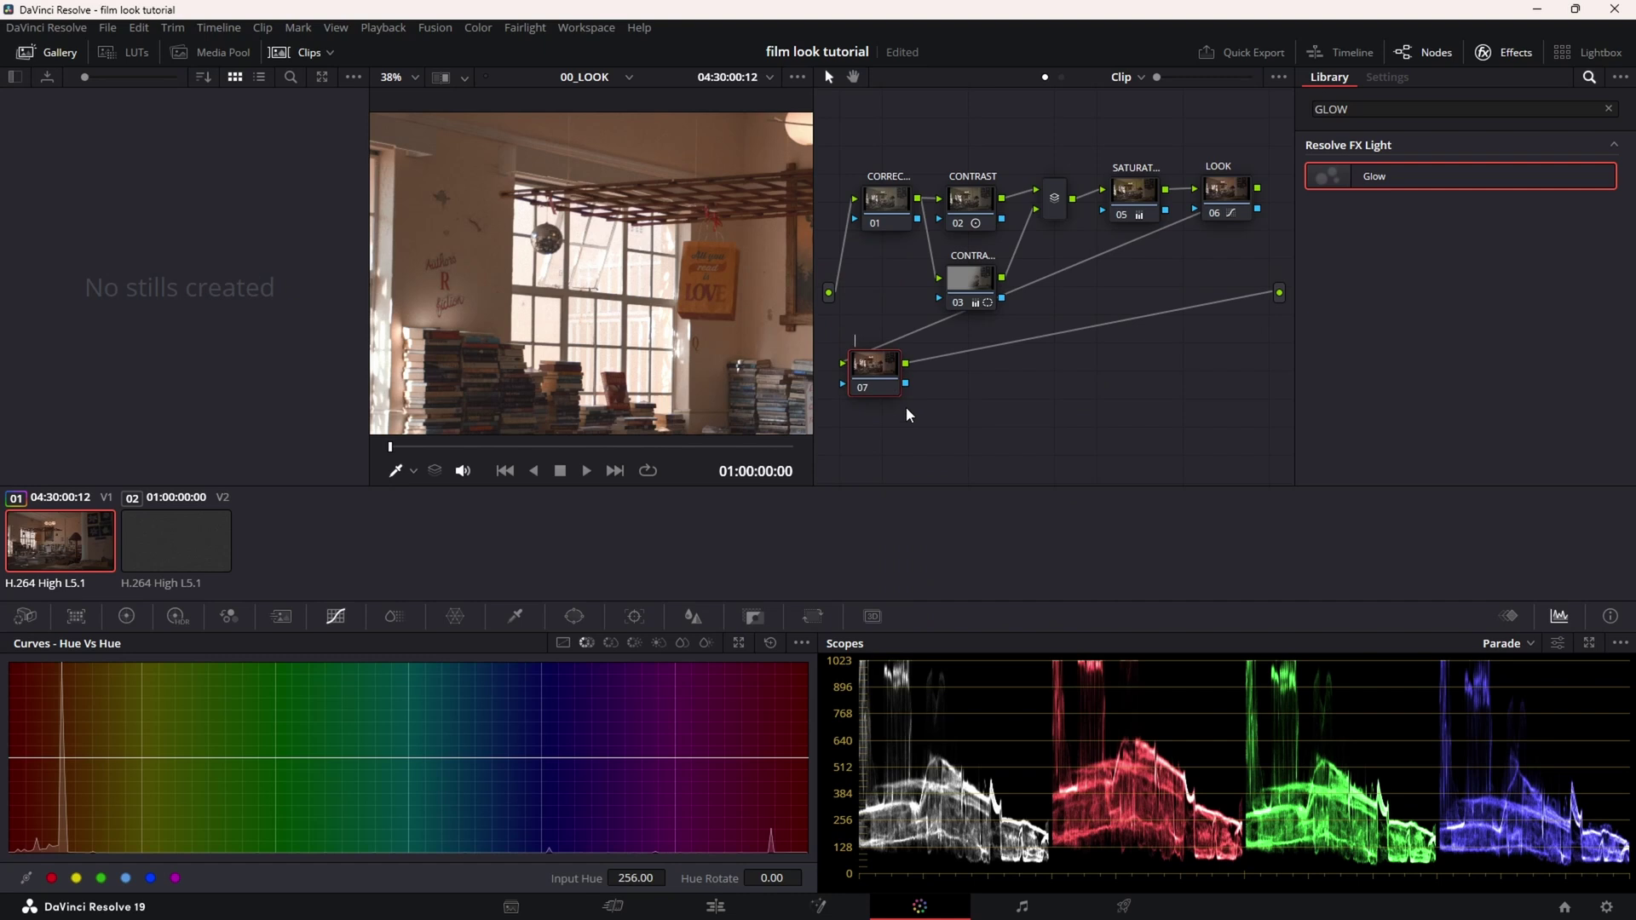
pyautogui.write('GLOW')
# Apply the Glow effect to the GLOW node with Spread 1.266 and Shine Threshold 0.559.
pyautogui.moveTo(1321, 176); pyautogui.dragTo(878, 375)
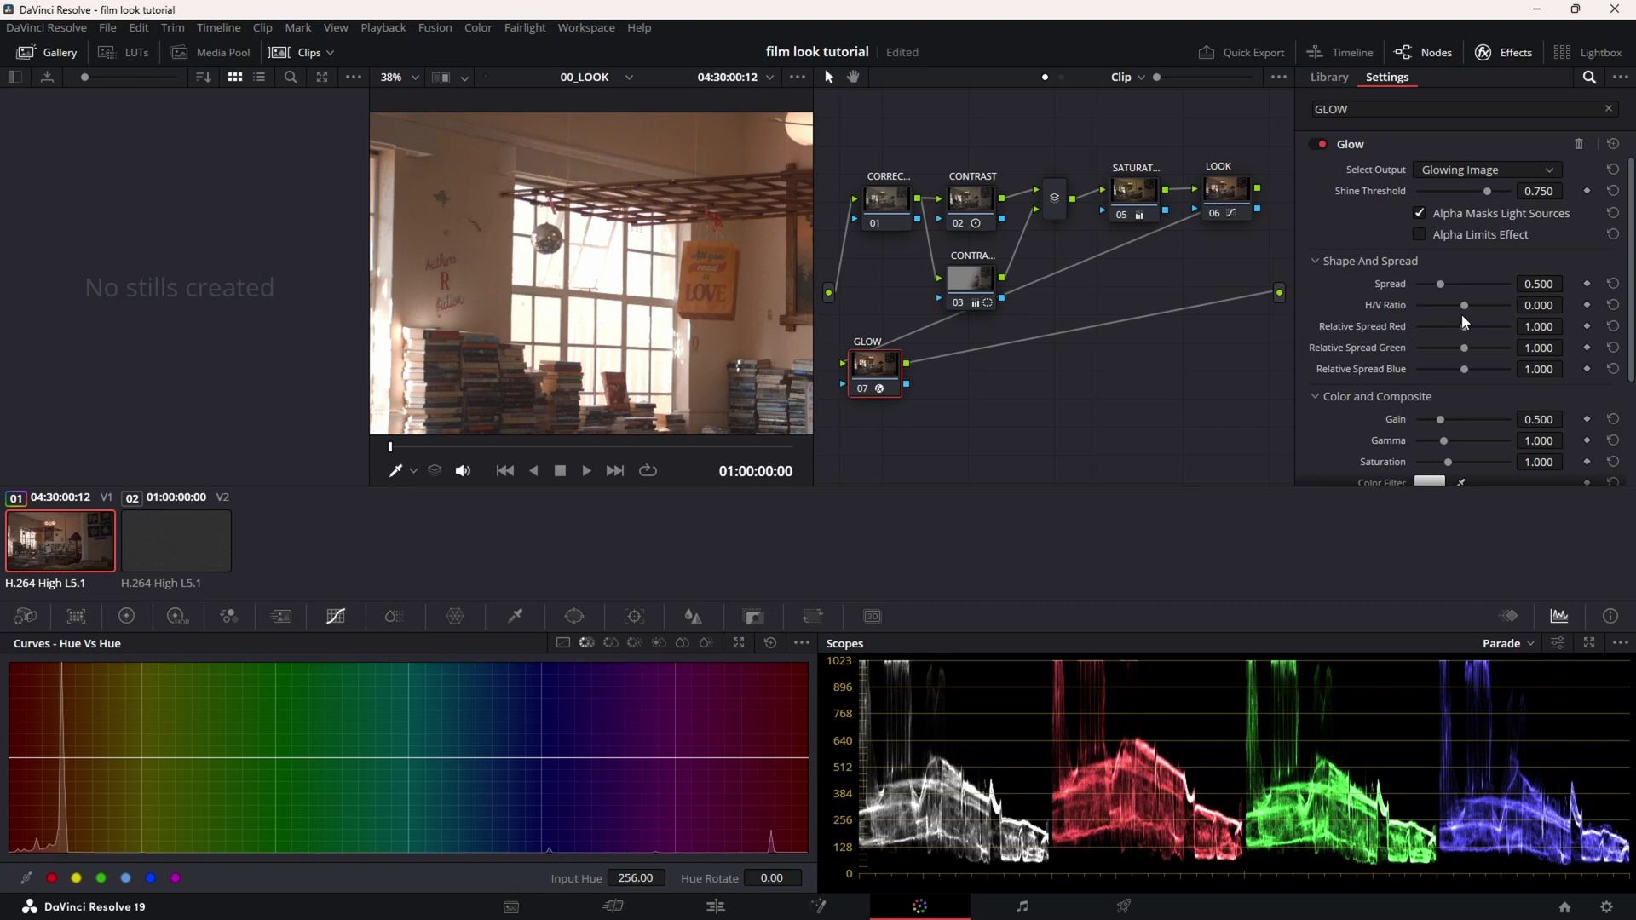
pyautogui.moveTo(1440, 279); pyautogui.dragTo(1476, 284)
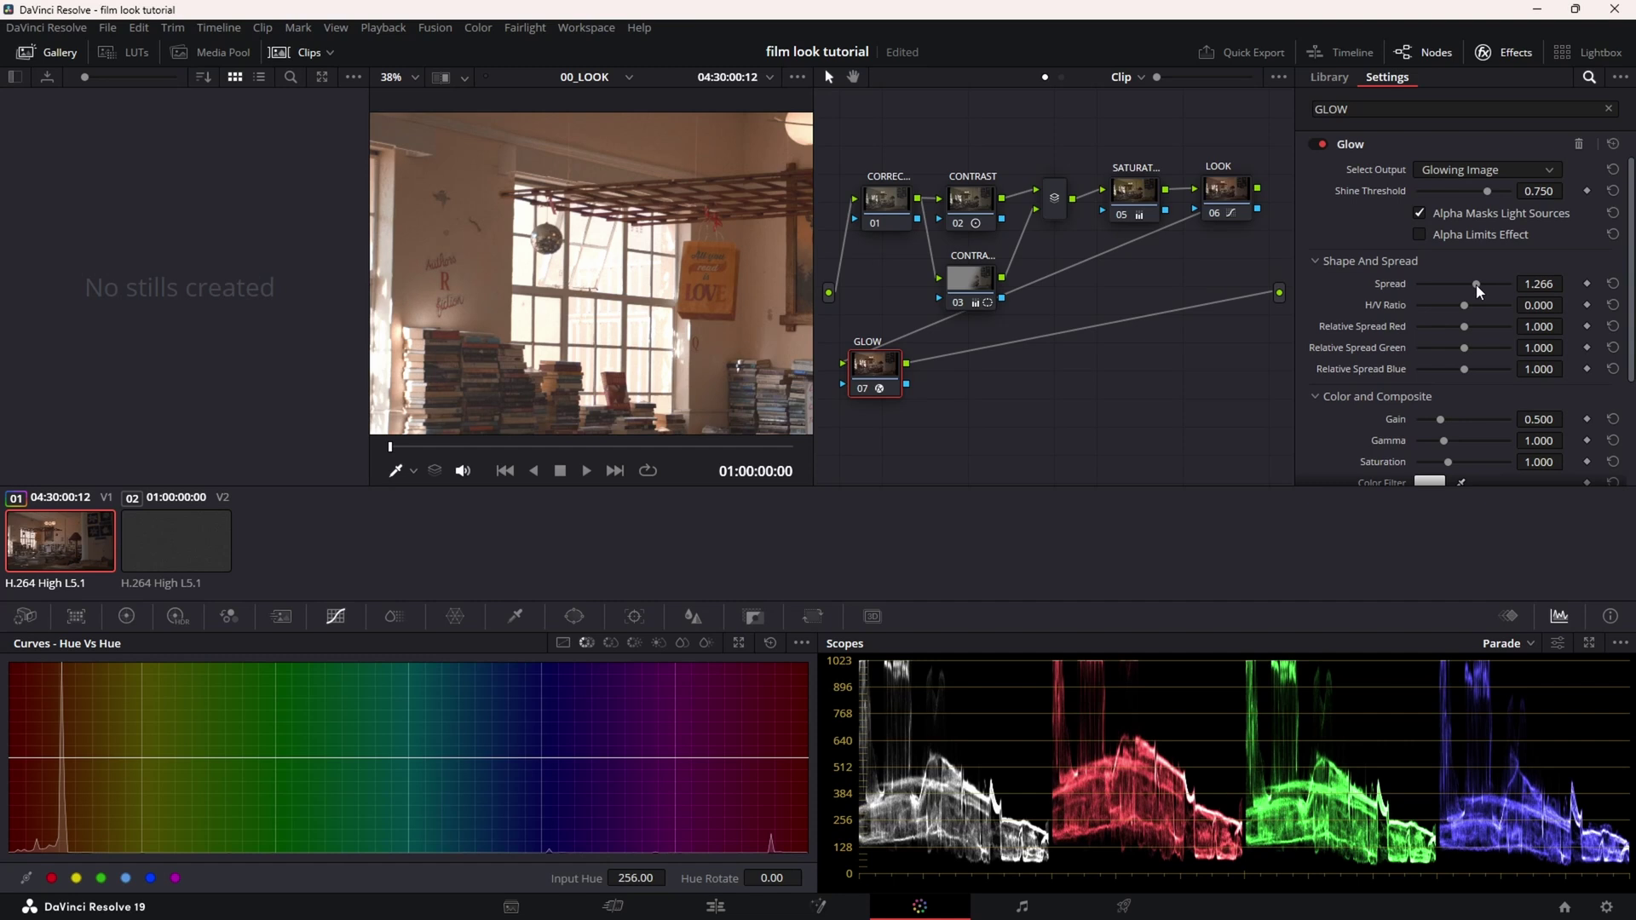
pyautogui.moveTo(1487, 191); pyautogui.dragTo(1470, 204)
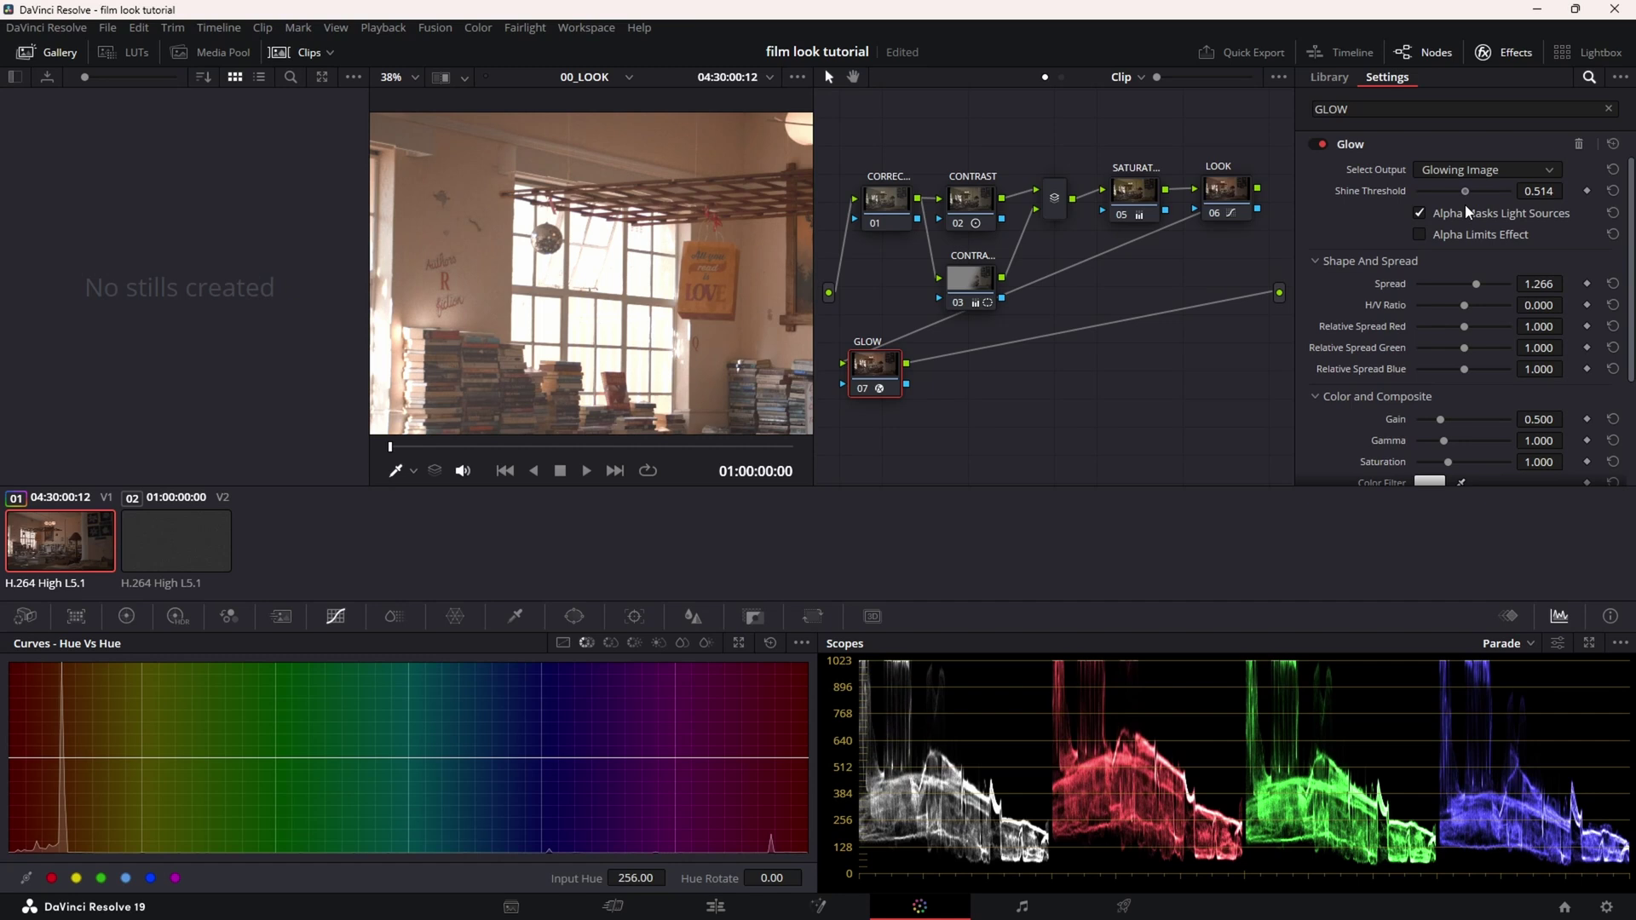
pyautogui.scroll(-2, 427, 278)
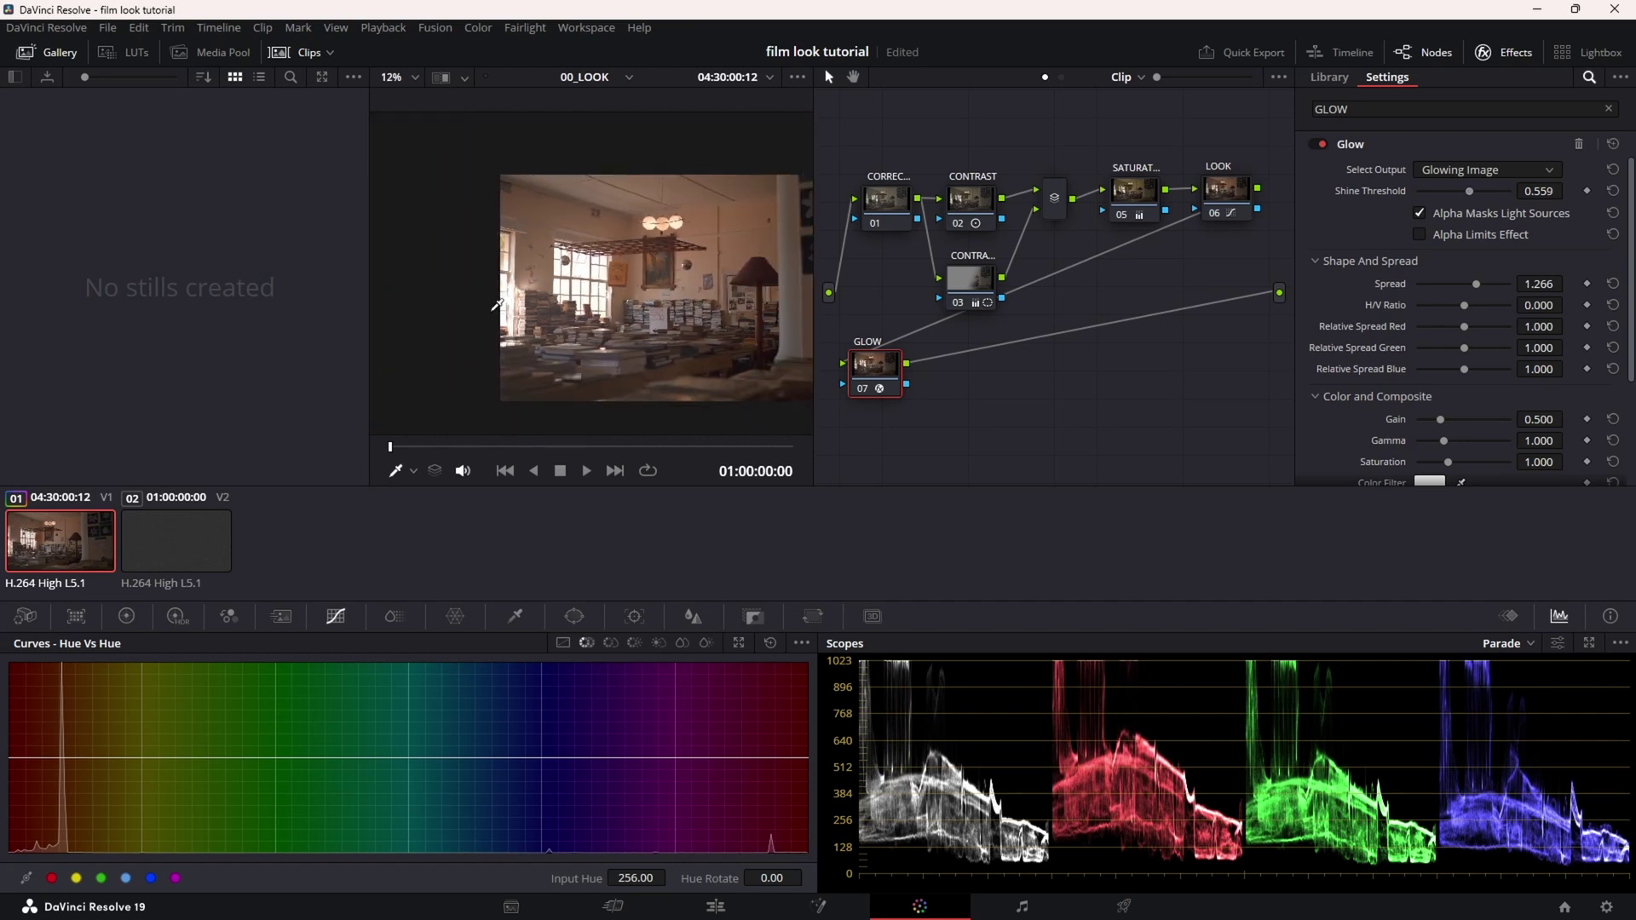
pyautogui.scroll(1, 530, 296)
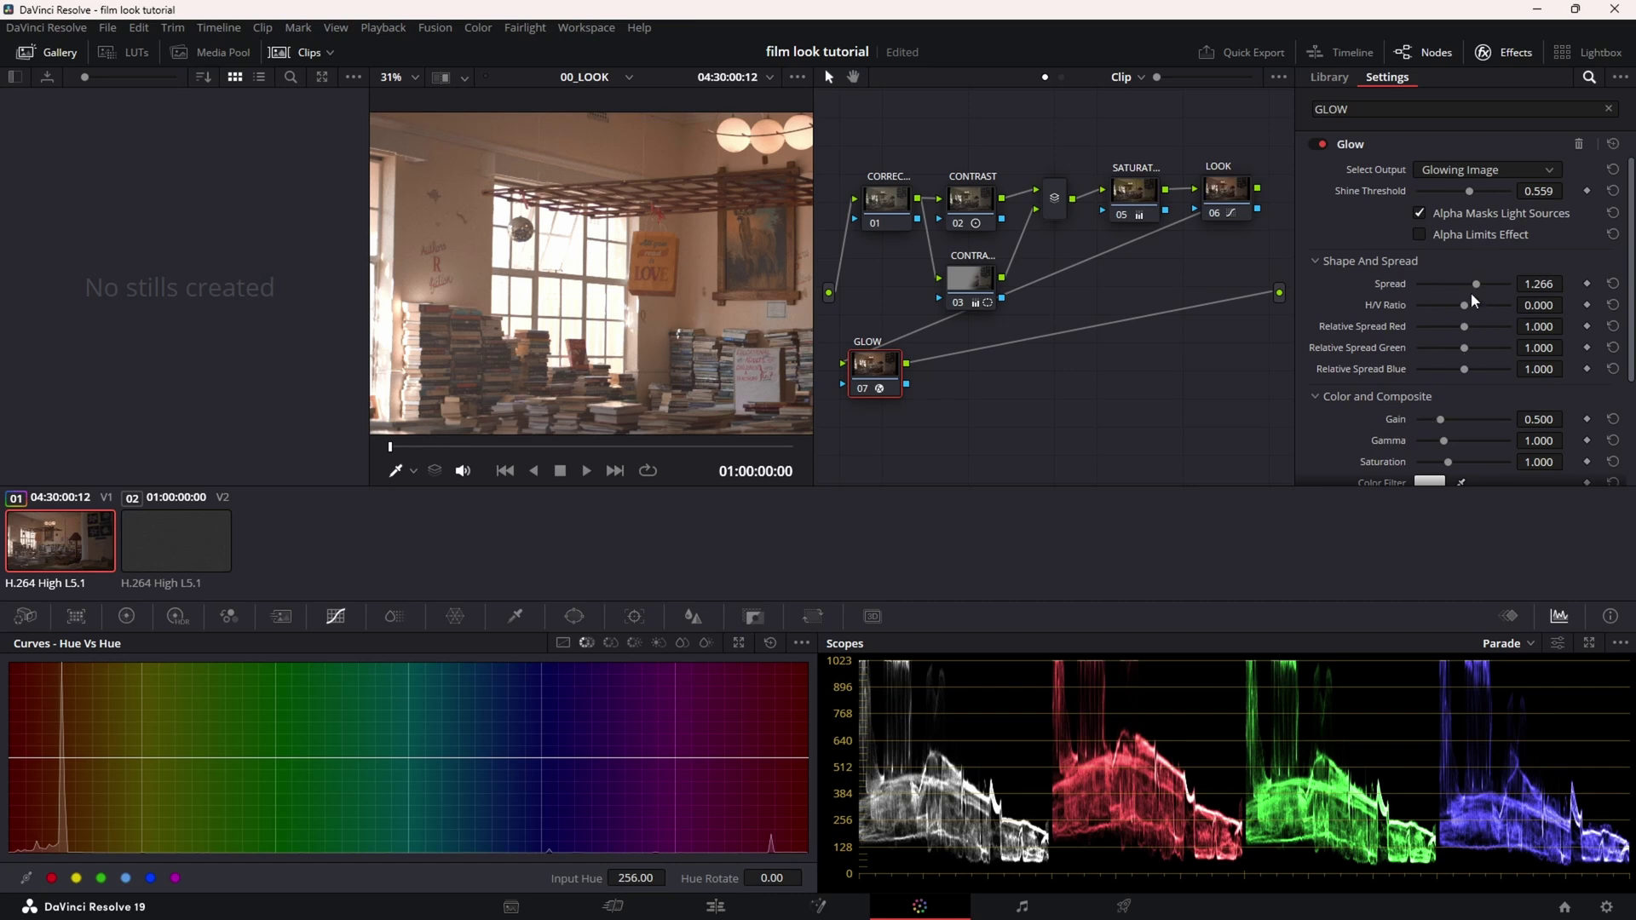
# Set the glow's Spread to 0.275 and Gain to 0.055, and compare the window up close with the effect off and on.
pyautogui.moveTo(1474, 285); pyautogui.dragTo(1430, 304)
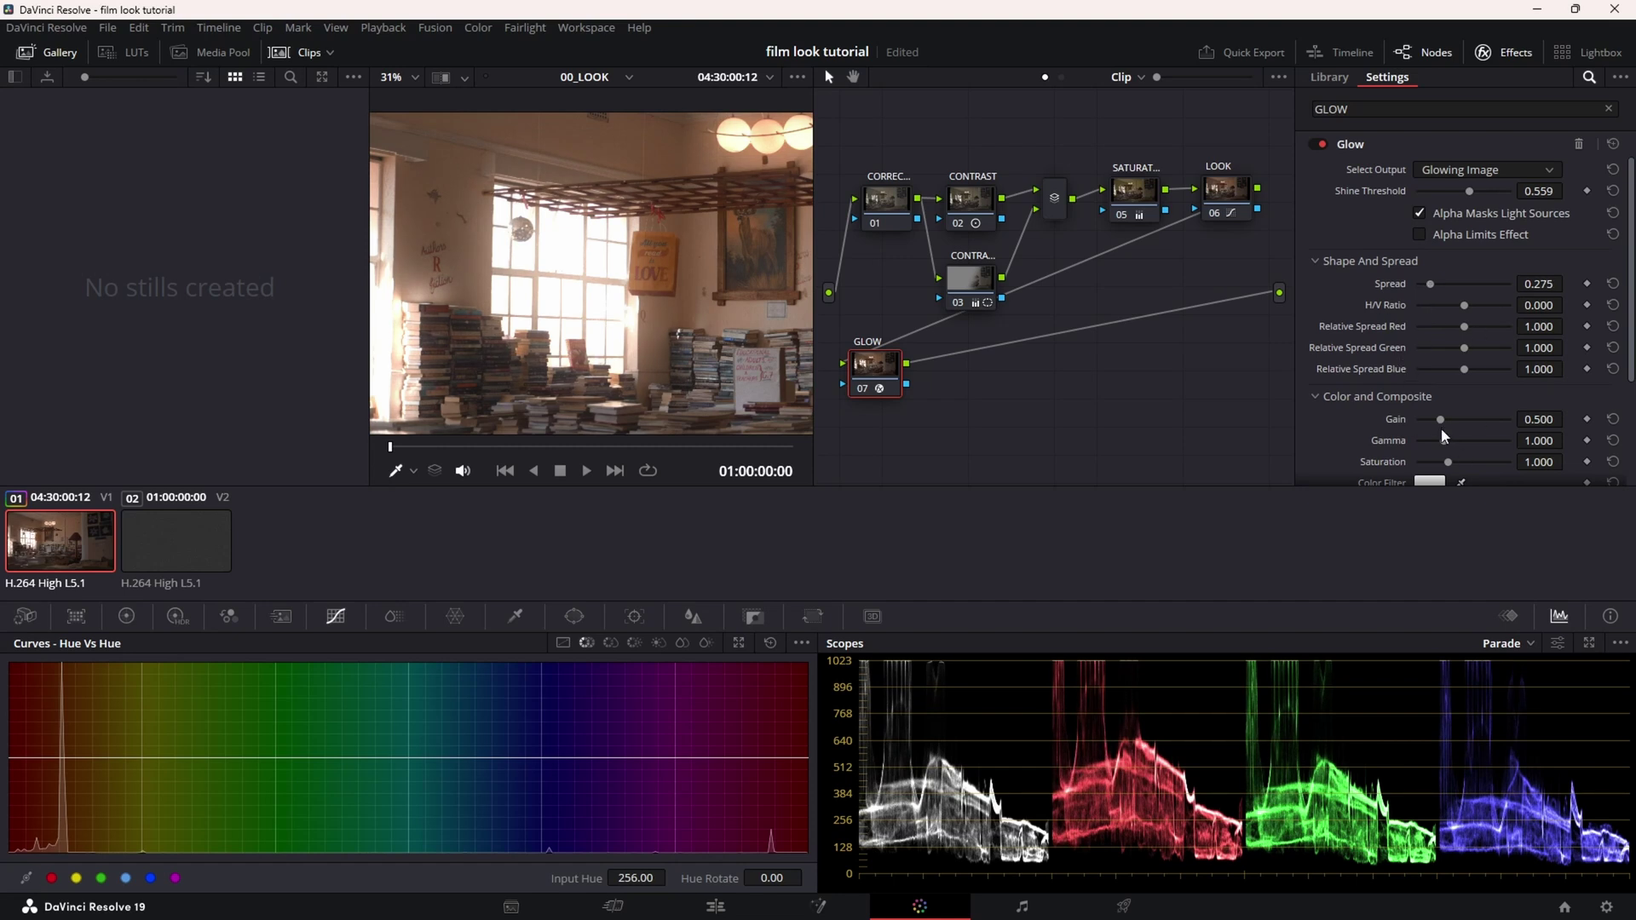
pyautogui.moveTo(1435, 417)
pyautogui.mouseDown()
pyautogui.moveTo(1415, 421)
pyautogui.moveTo(1457, 423)
pyautogui.moveTo(1419, 426)
pyautogui.mouseUp()
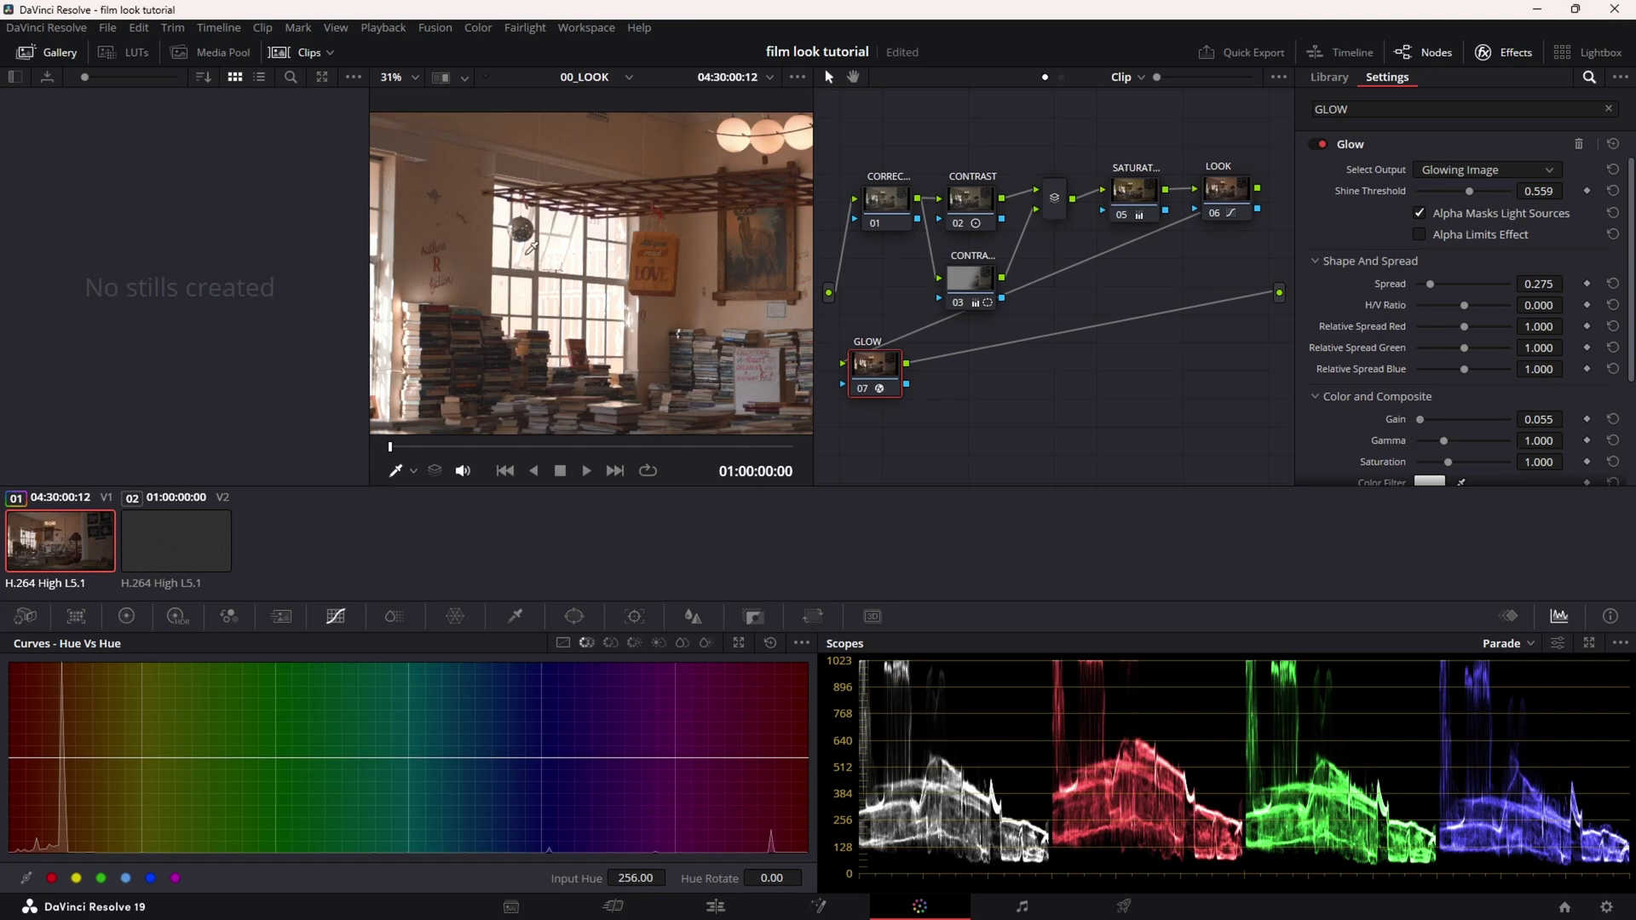
pyautogui.scroll(10, 585, 259)
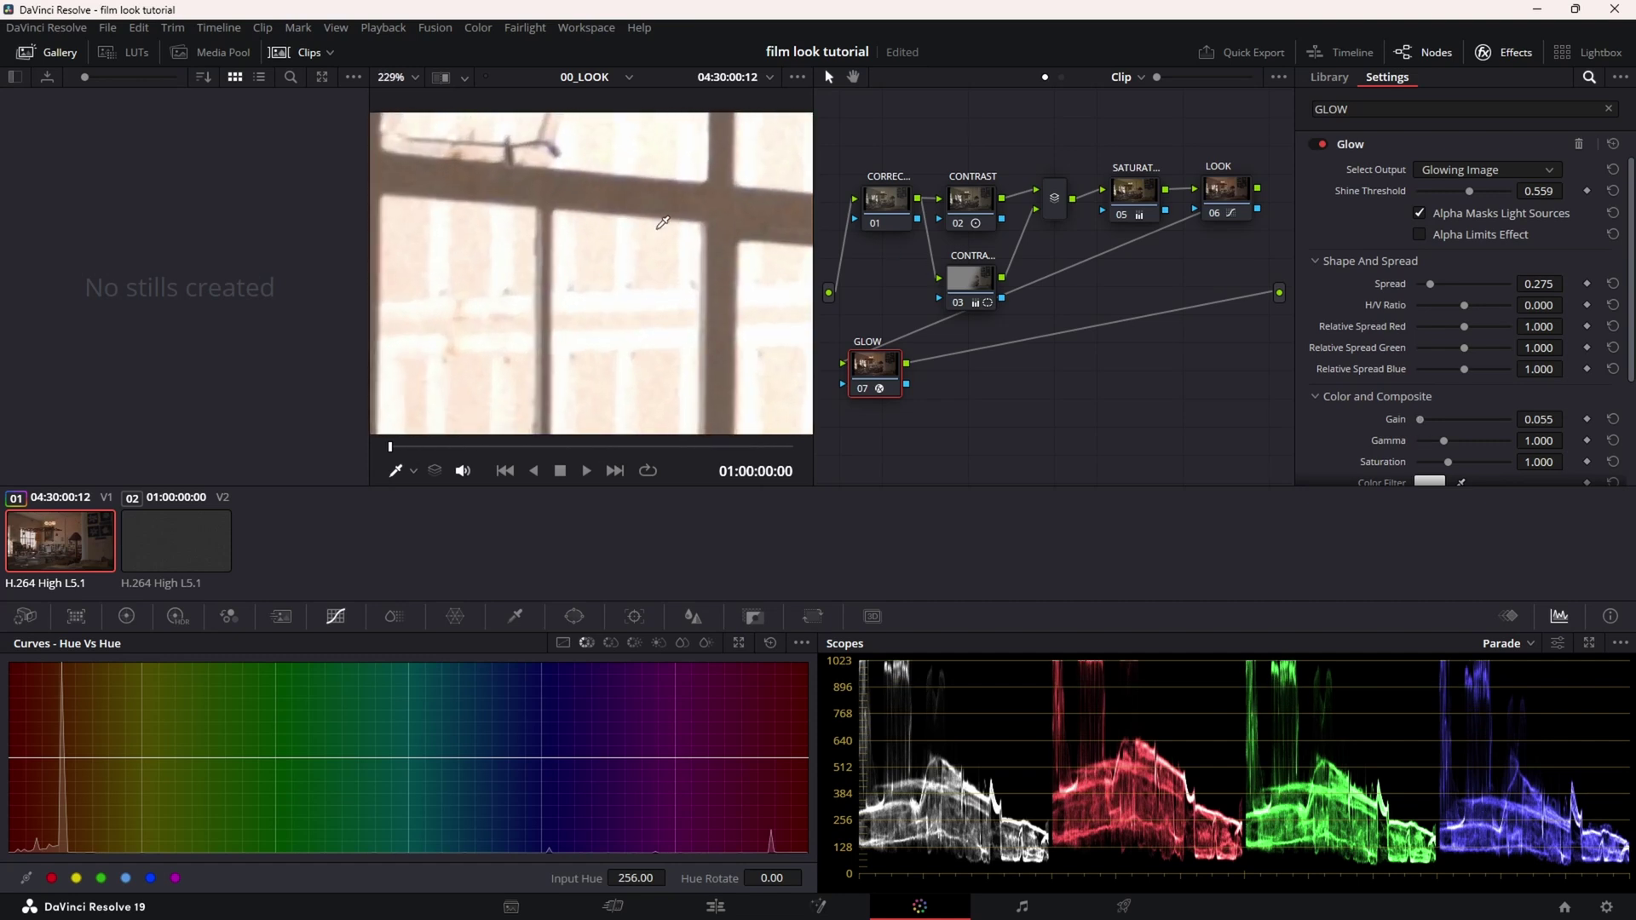
pyautogui.click(1315, 143)
pyautogui.click(1315, 143)
pyautogui.click(1316, 143)
pyautogui.click(1315, 143)
pyautogui.click(1315, 143)
pyautogui.click(1316, 143)
pyautogui.scroll(-10, 569, 256)
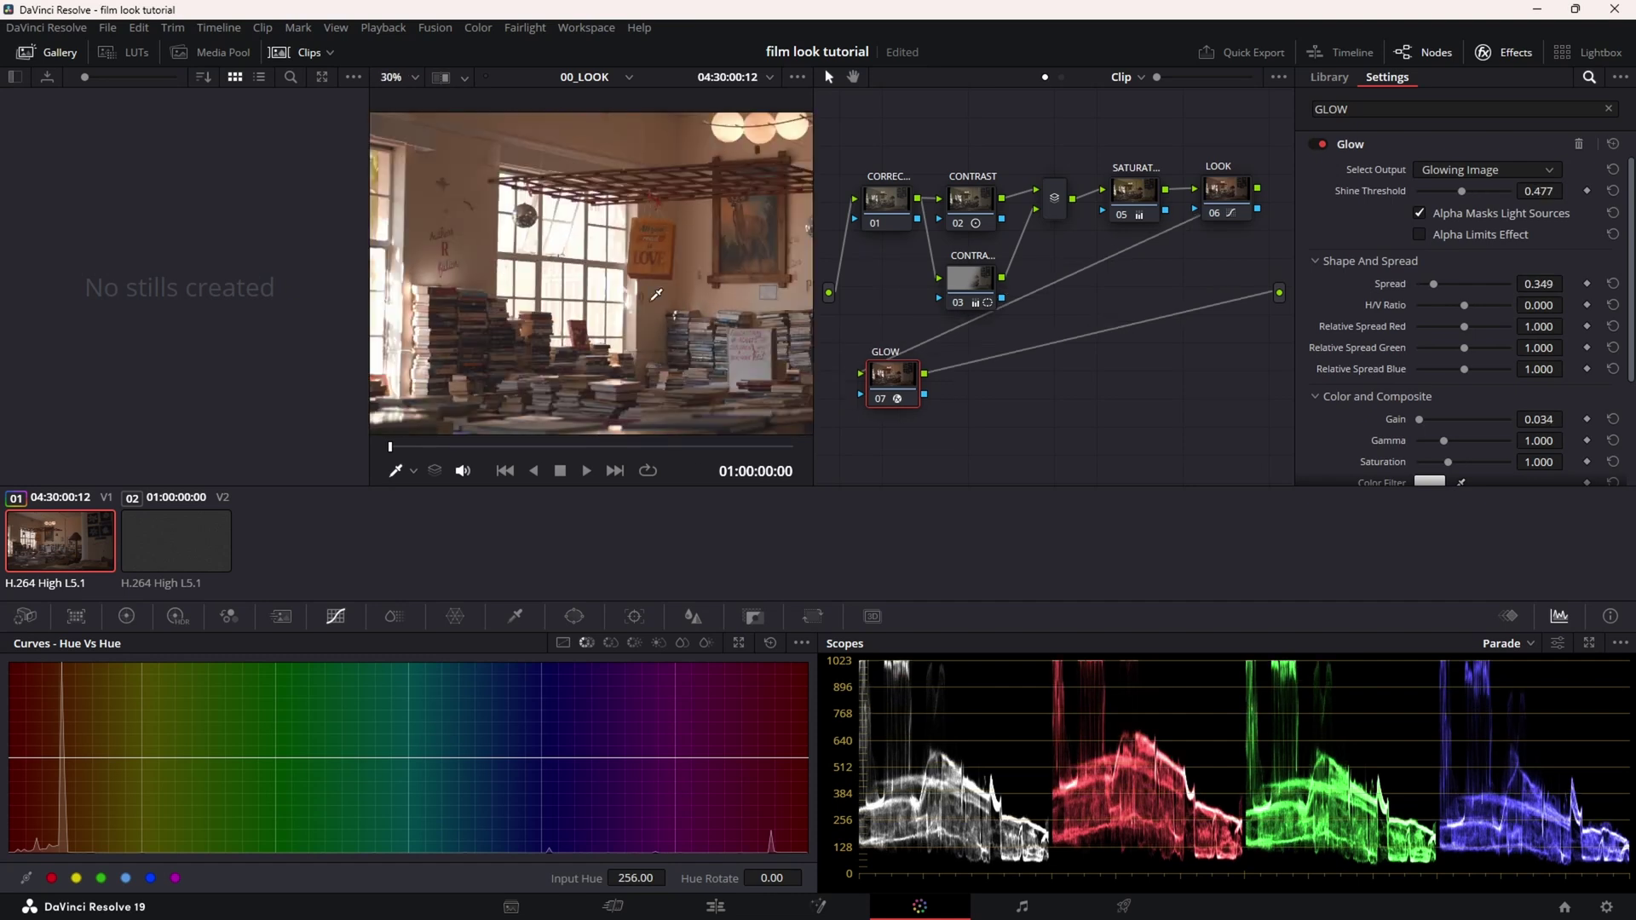
# Add a serial node after GLOW, label it HALATION and clear the effects search.
pyautogui.hotkey('alt', 's')
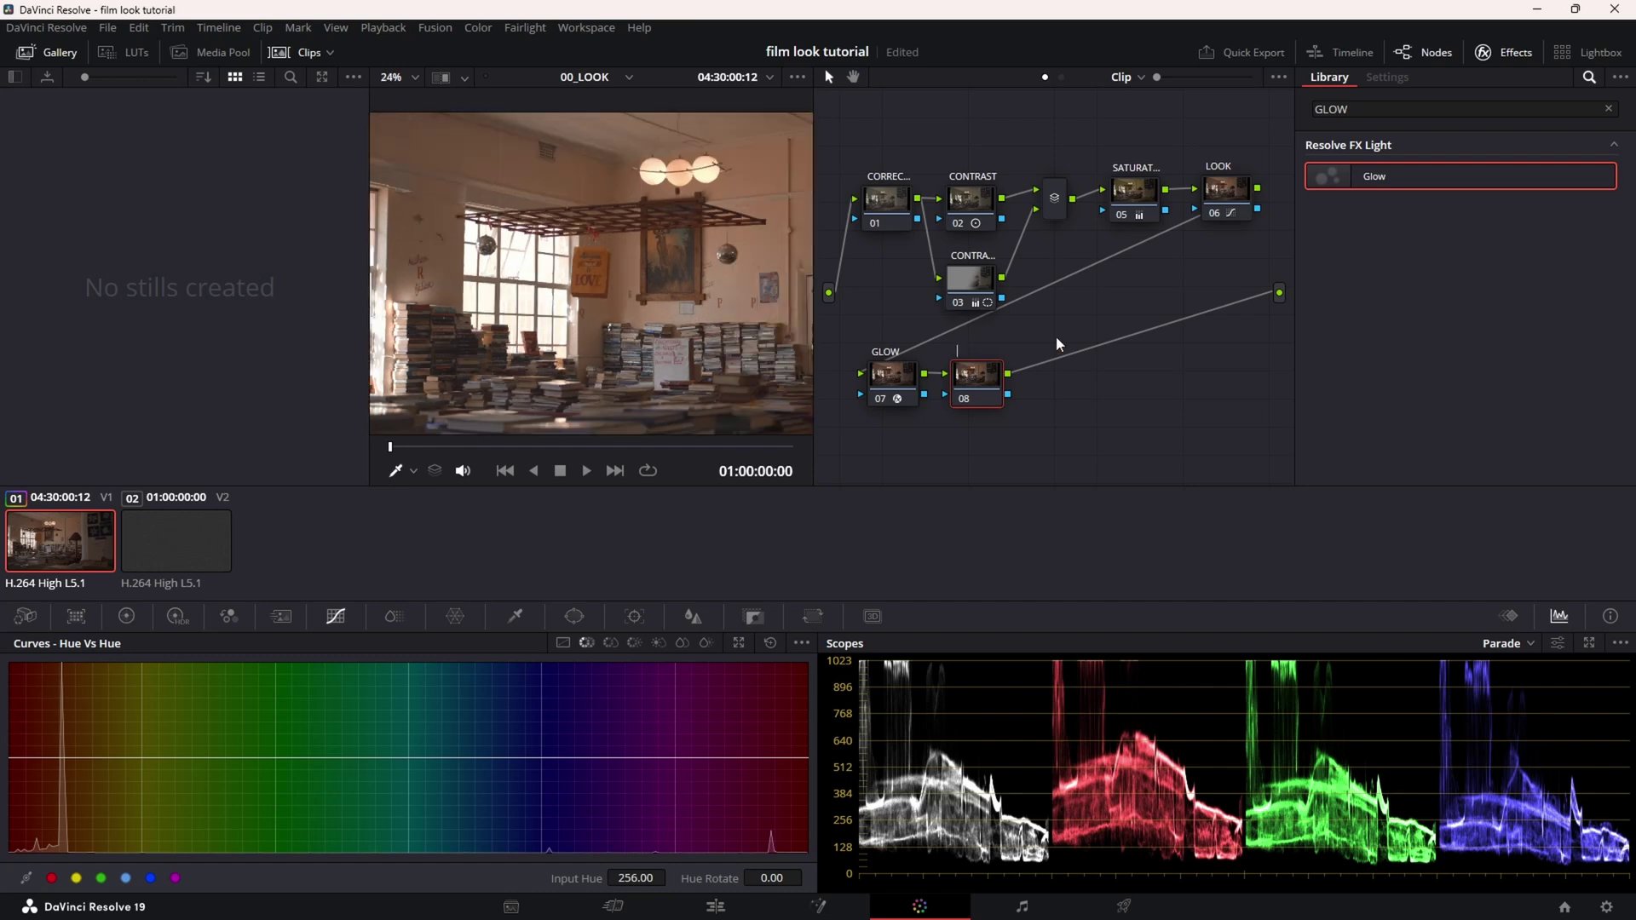
pyautogui.write('HALATION')
pyautogui.click(1608, 109)
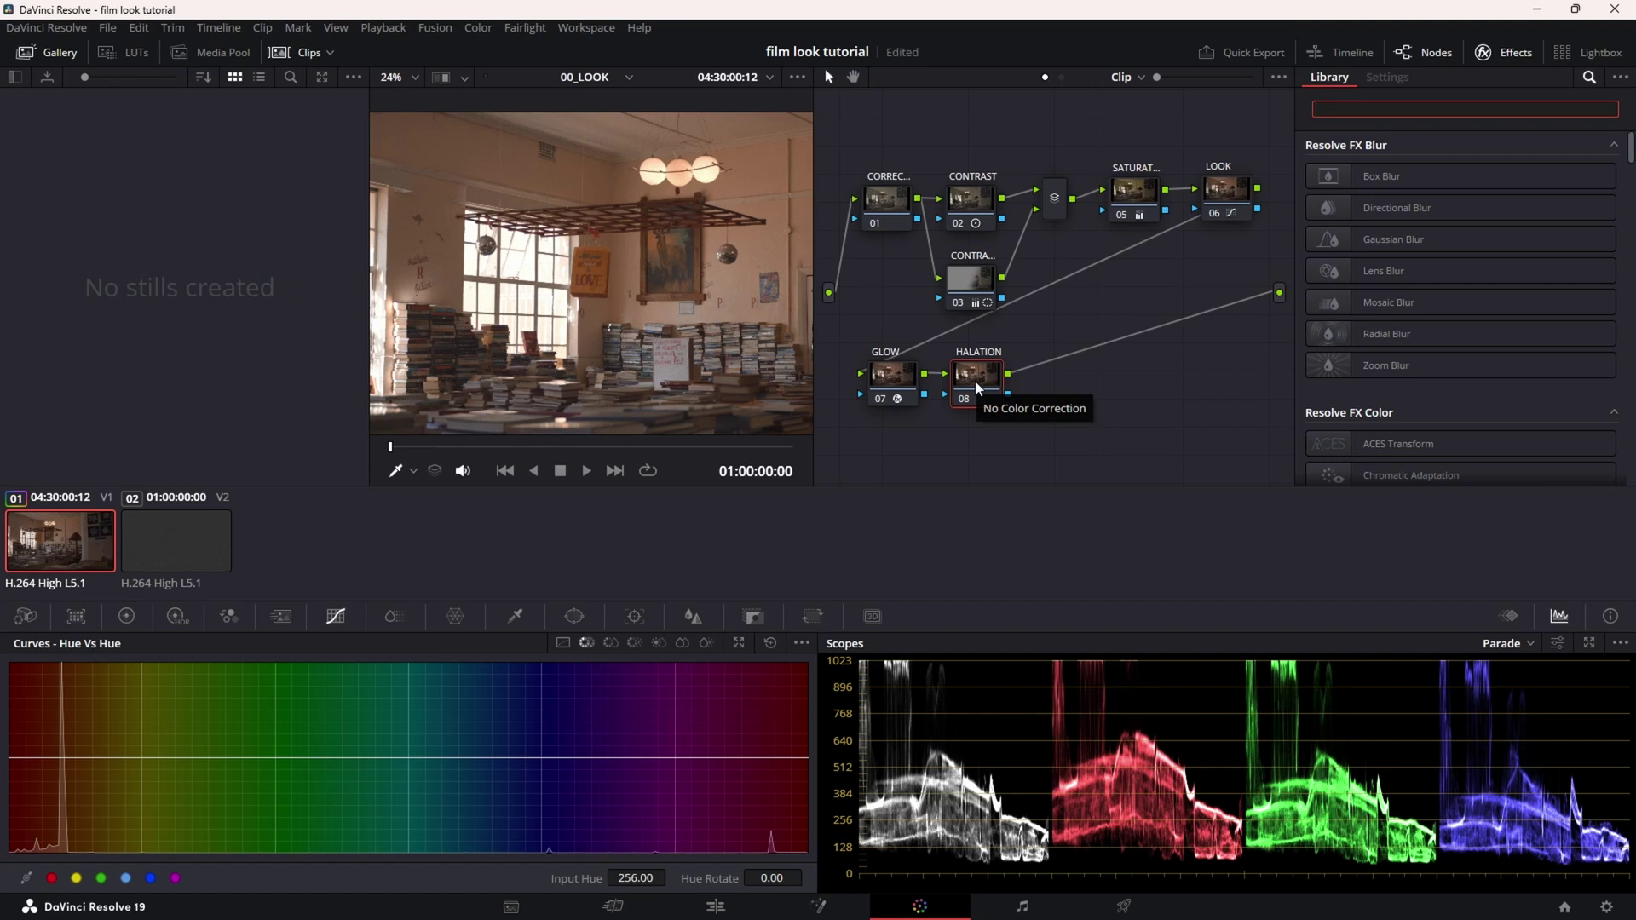
# Set the HALATION node's composite mode to Screen and tint its Gain orange with red 1.35, green 0.93 and blue 0.66.
pyautogui.rightClick(971, 378)
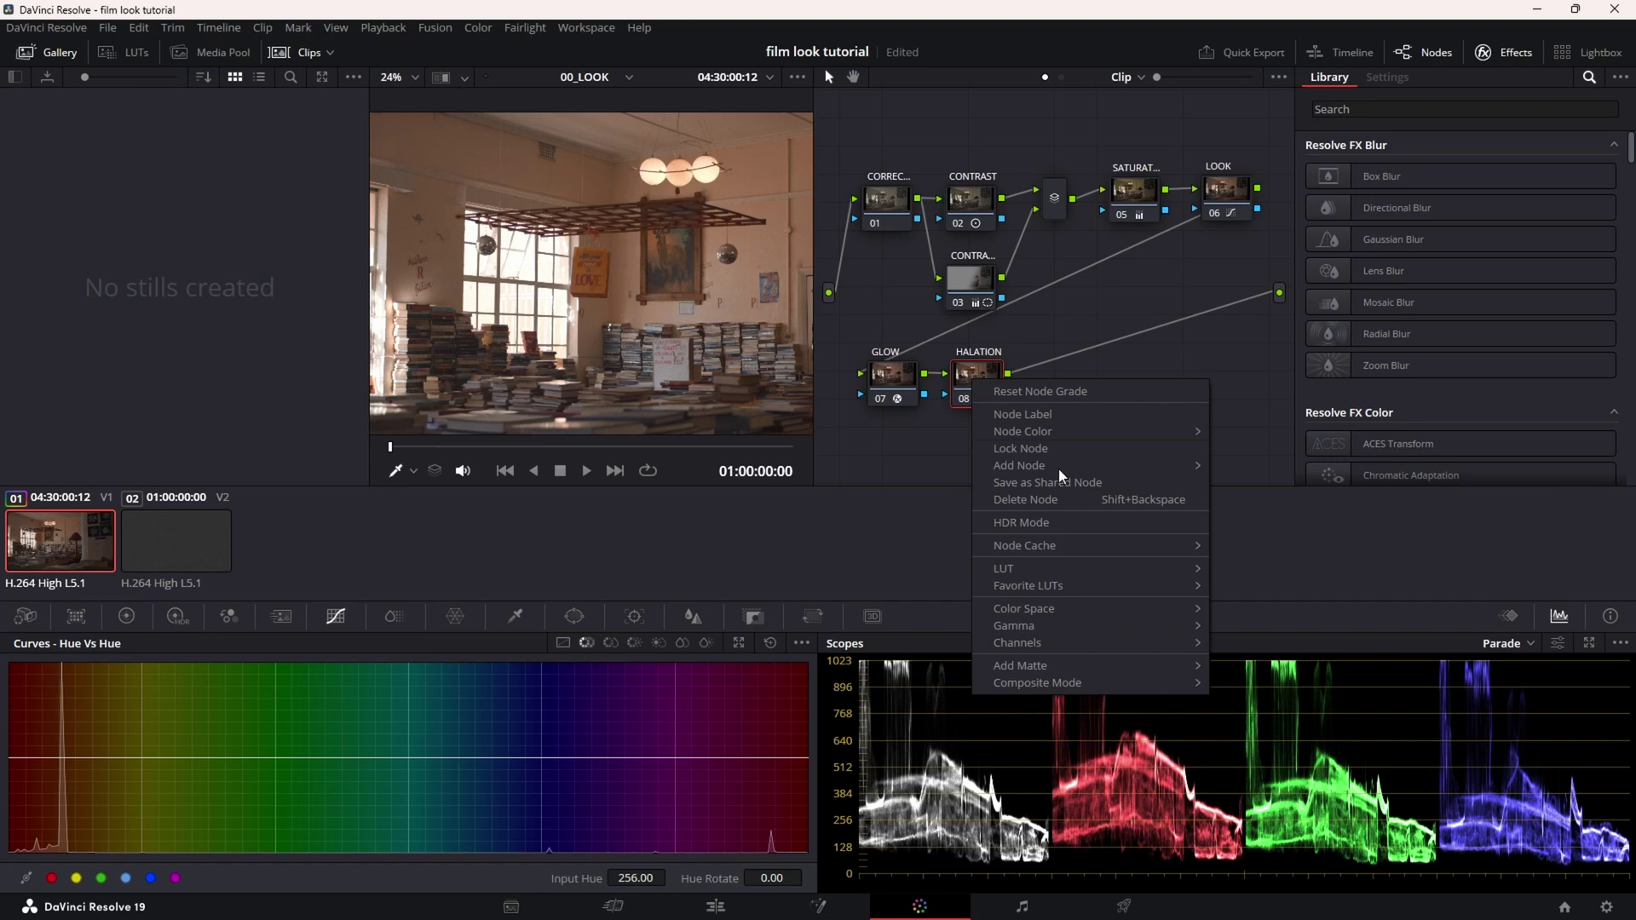
pyautogui.moveTo(1113, 685)
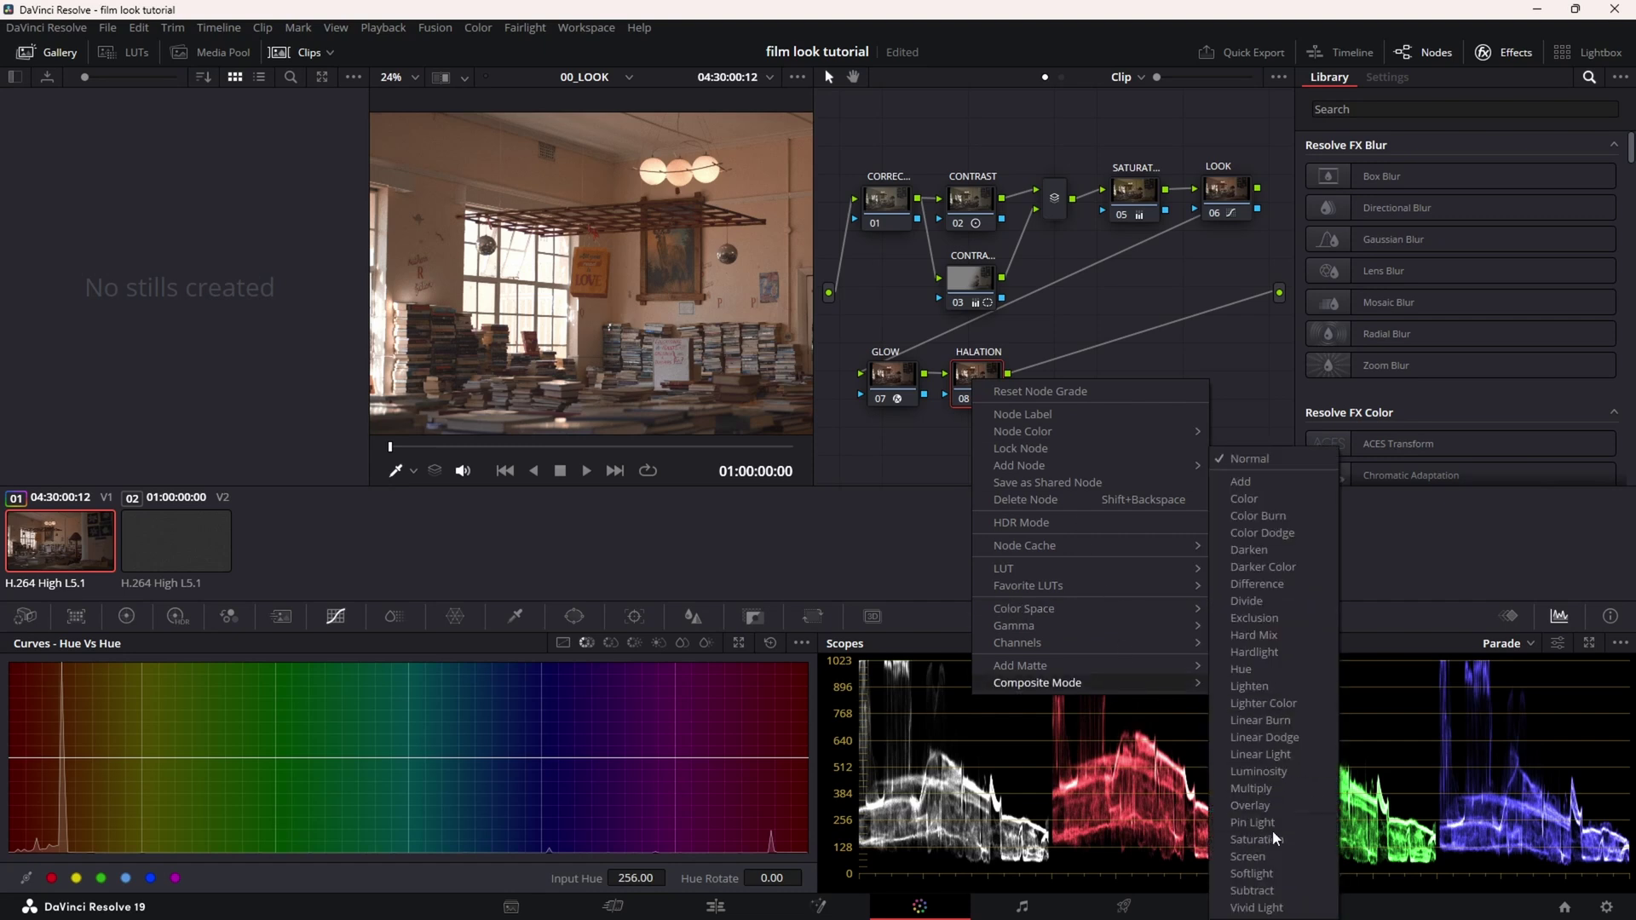
pyautogui.click(1269, 854)
pyautogui.scroll(-2, 543, 351)
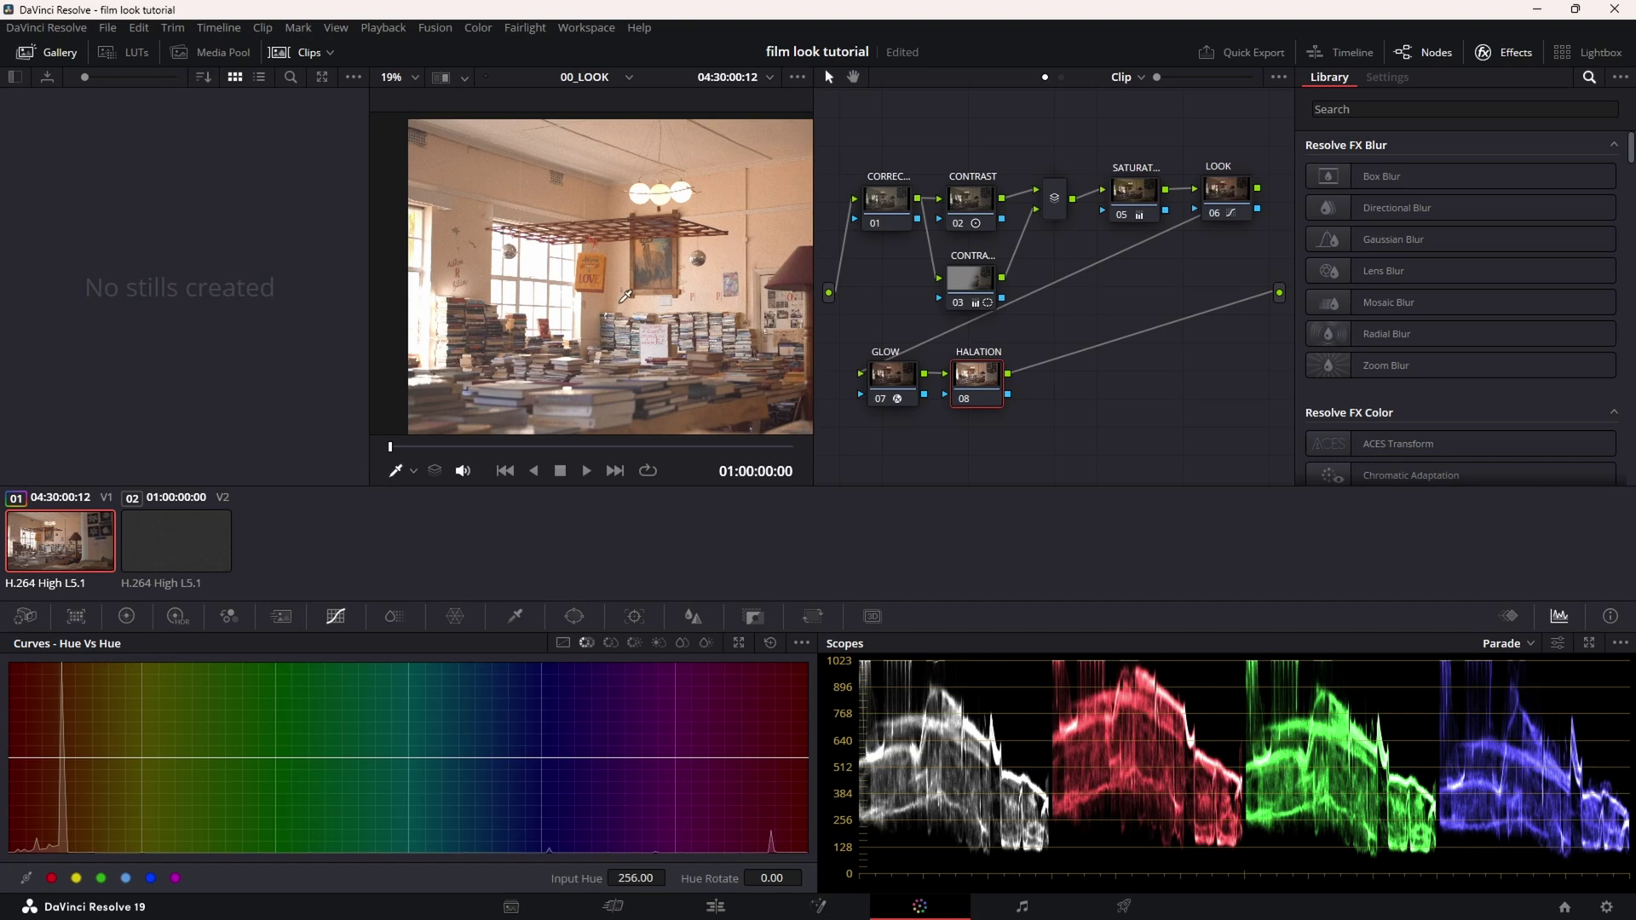
pyautogui.scroll(2, 625, 295)
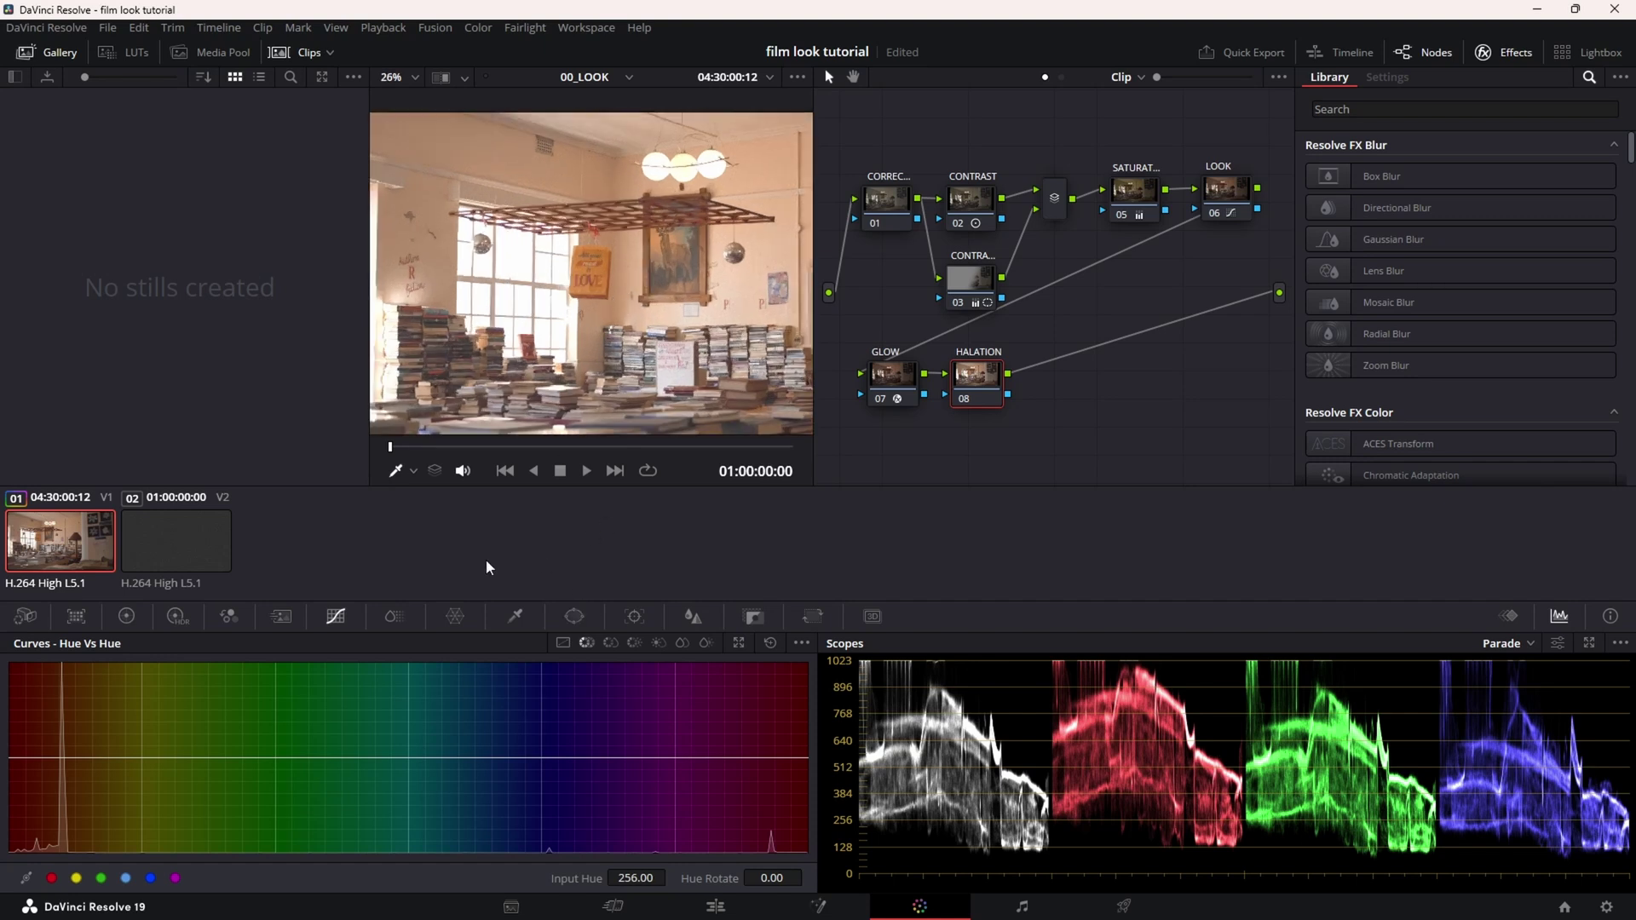
pyautogui.click(130, 618)
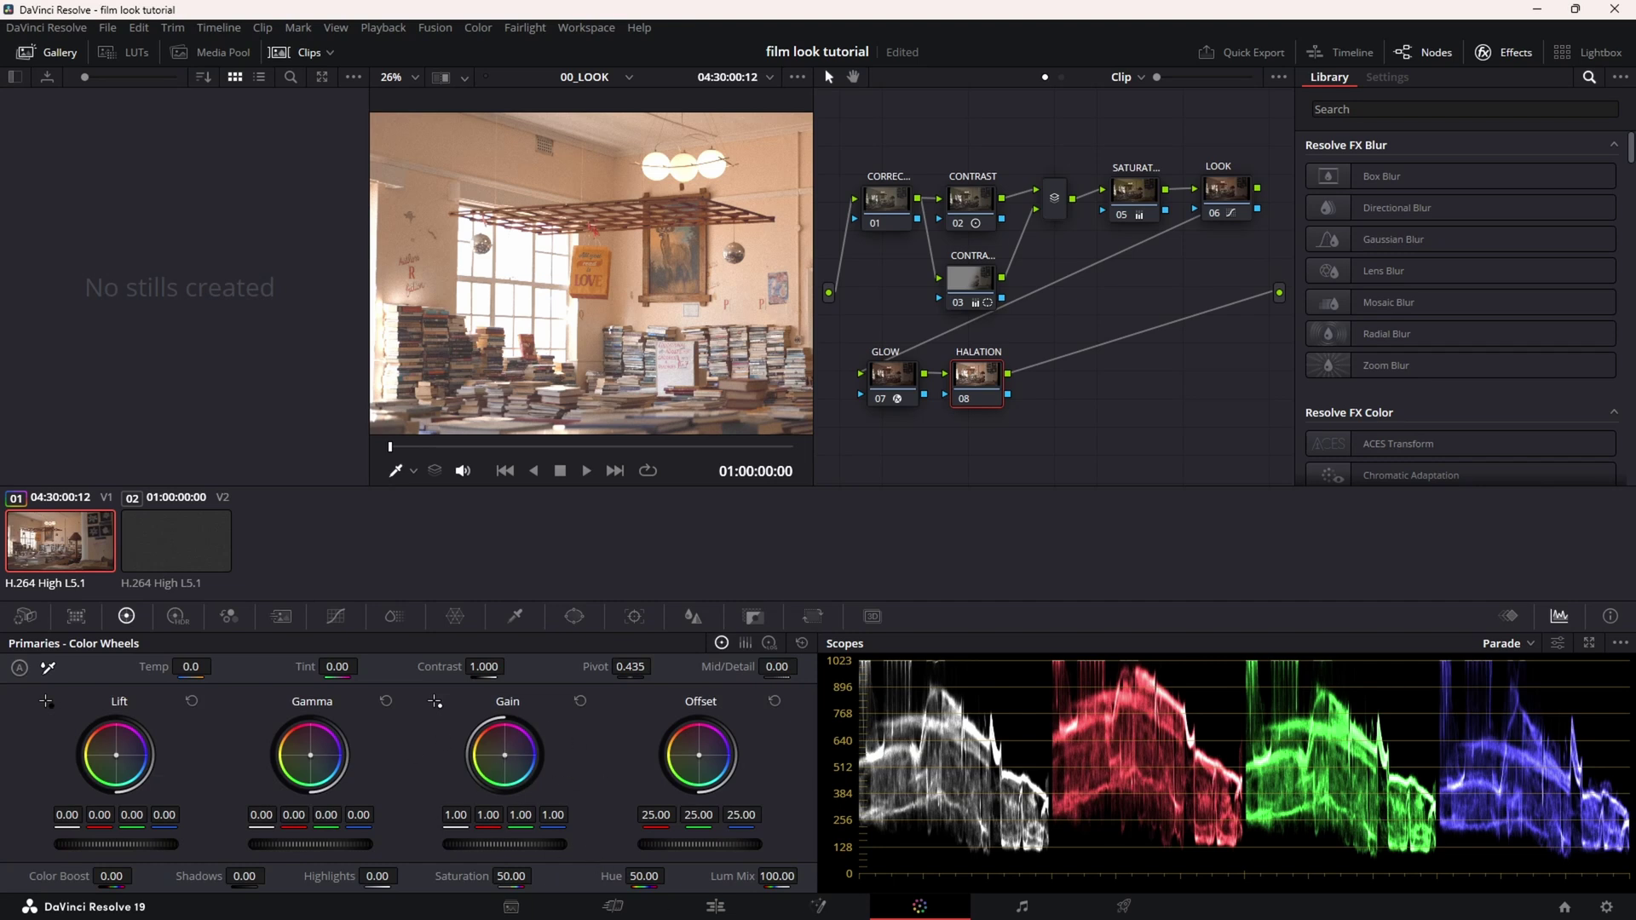
pyautogui.moveTo(504, 755); pyautogui.dragTo(500, 751)
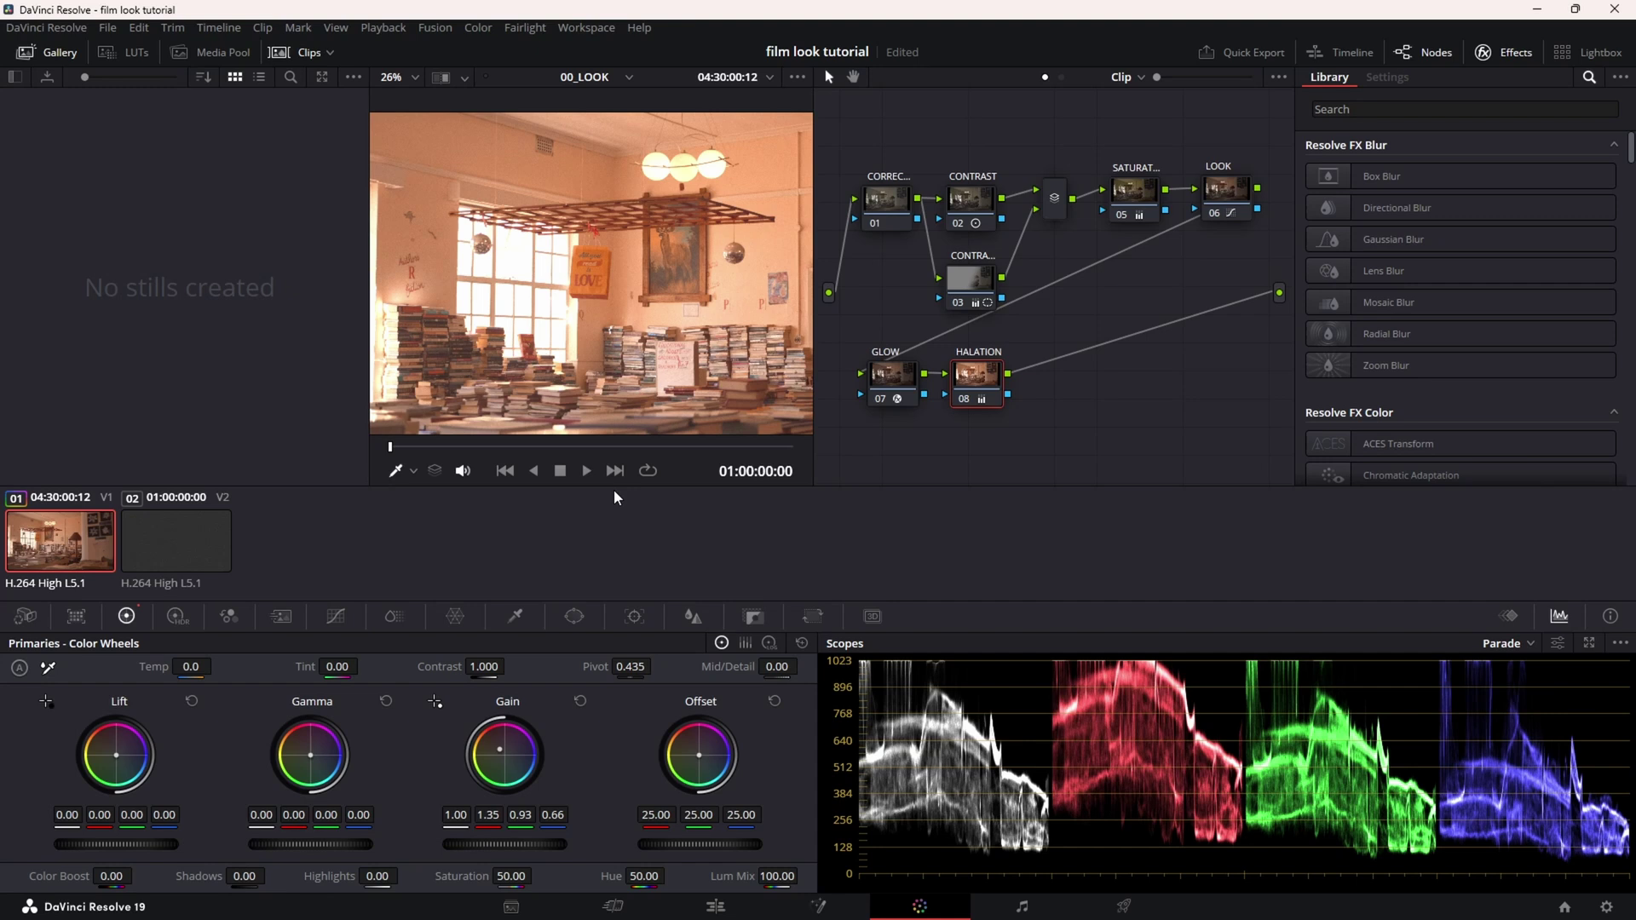
# Pull the HALATION node's custom curve down to black for everything except the brightest highlights.
pyautogui.click(346, 622)
pyautogui.click(562, 643)
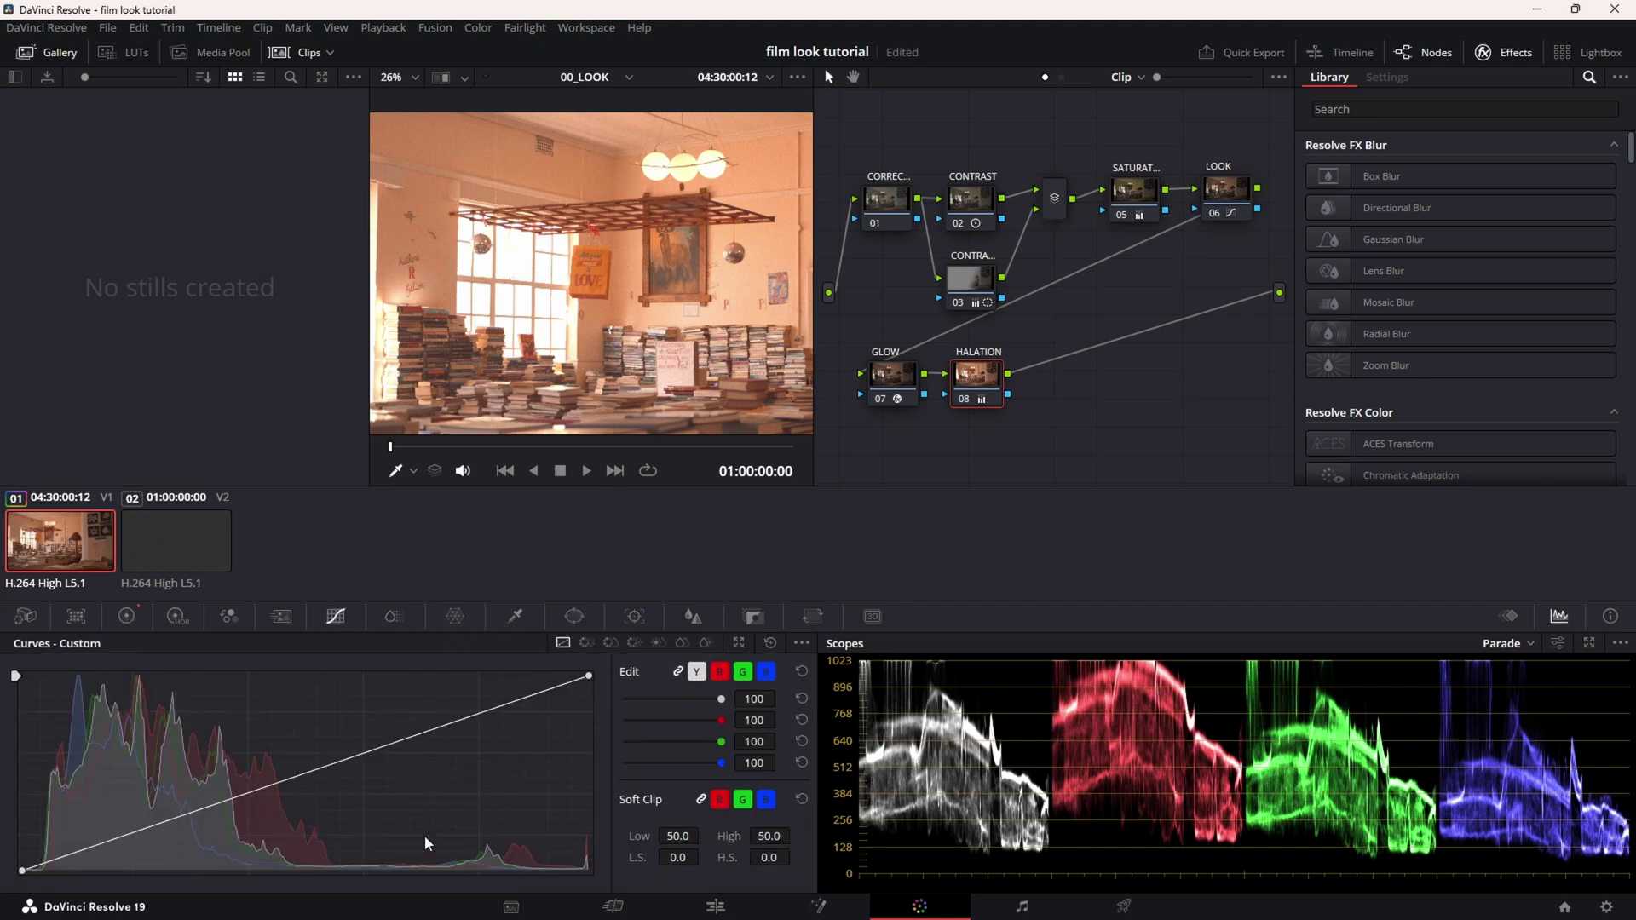
pyautogui.moveTo(337, 765); pyautogui.dragTo(540, 908)
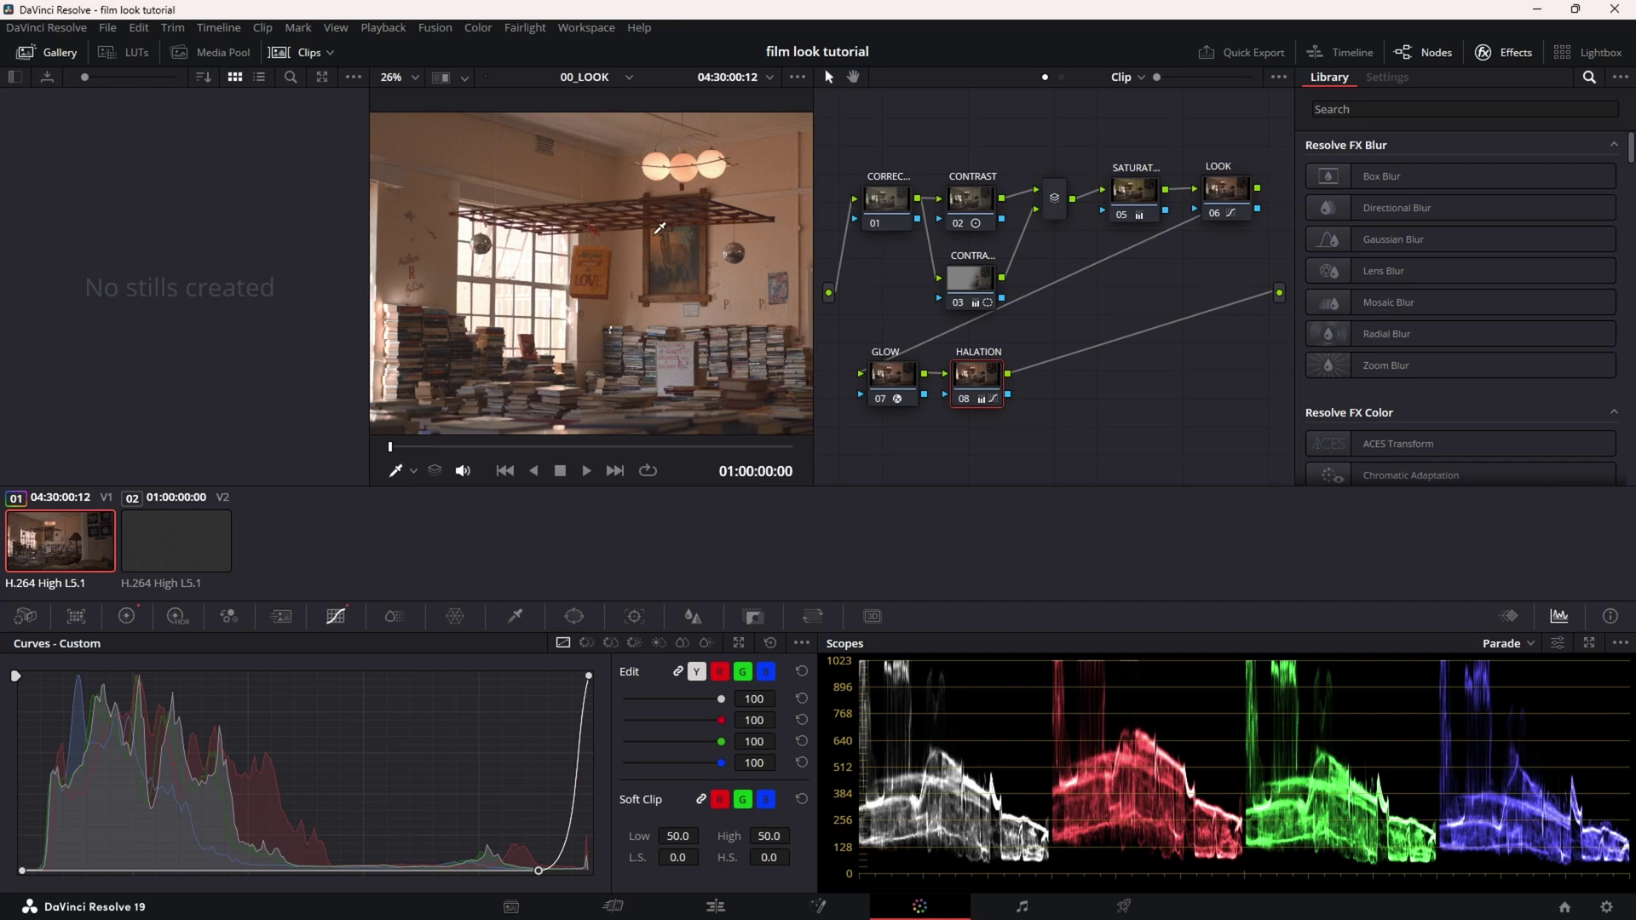
# Set the HALATION node's blur radius to 0.68 on all channels, judging it on the ceiling lamps up close.
pyautogui.scroll(8, 652, 238)
pyautogui.scroll(3, 644, 277)
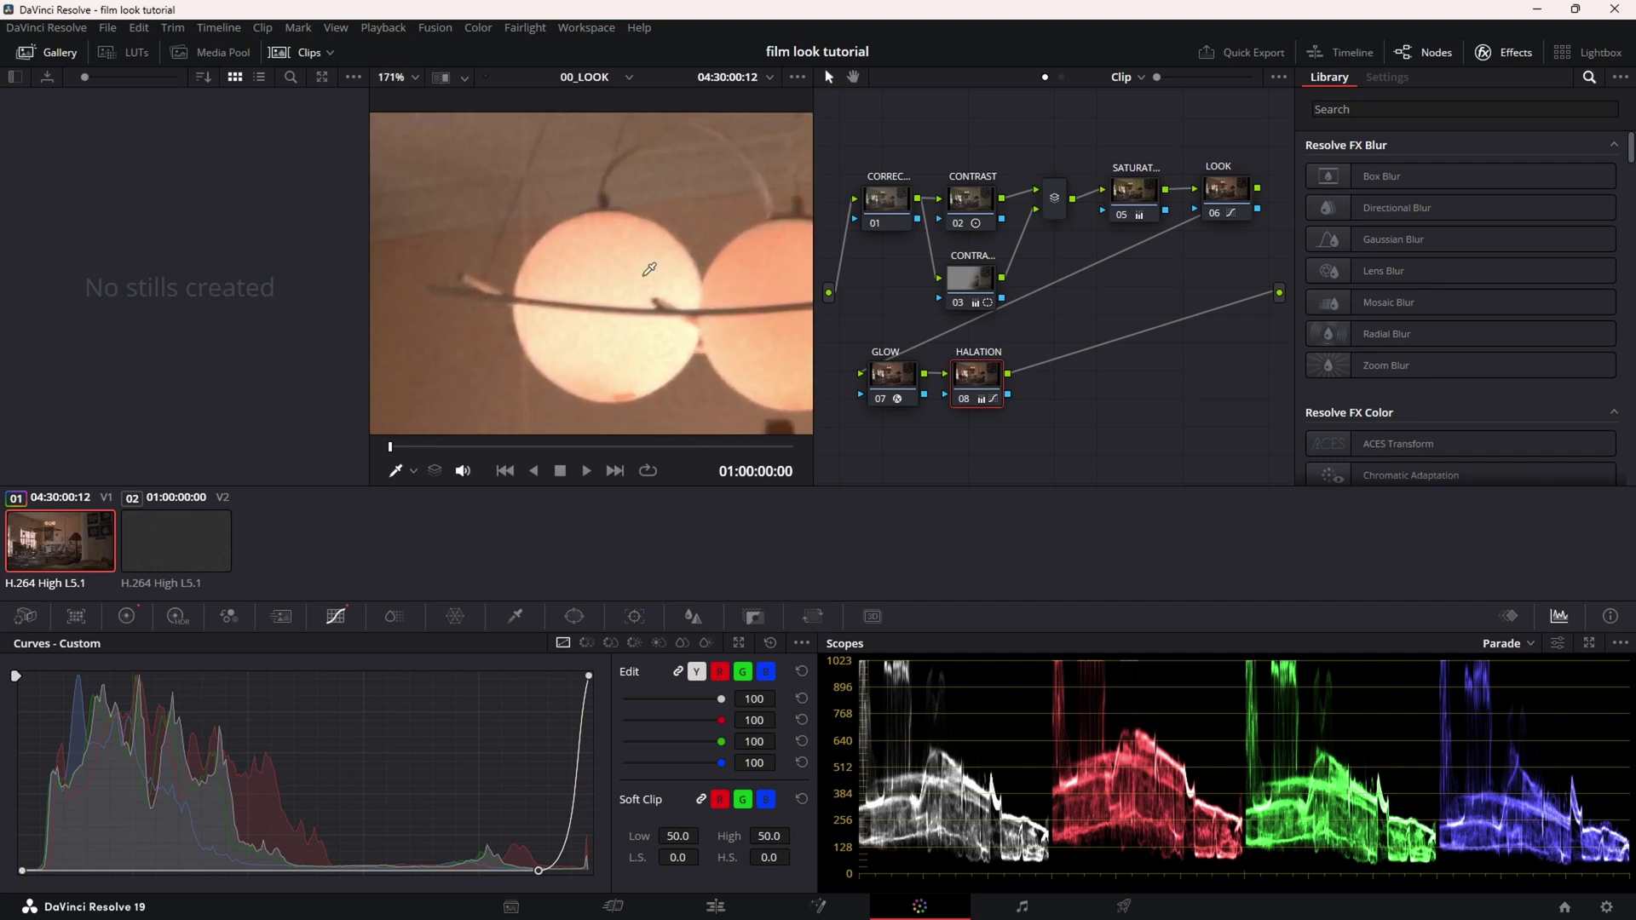
pyautogui.click(693, 616)
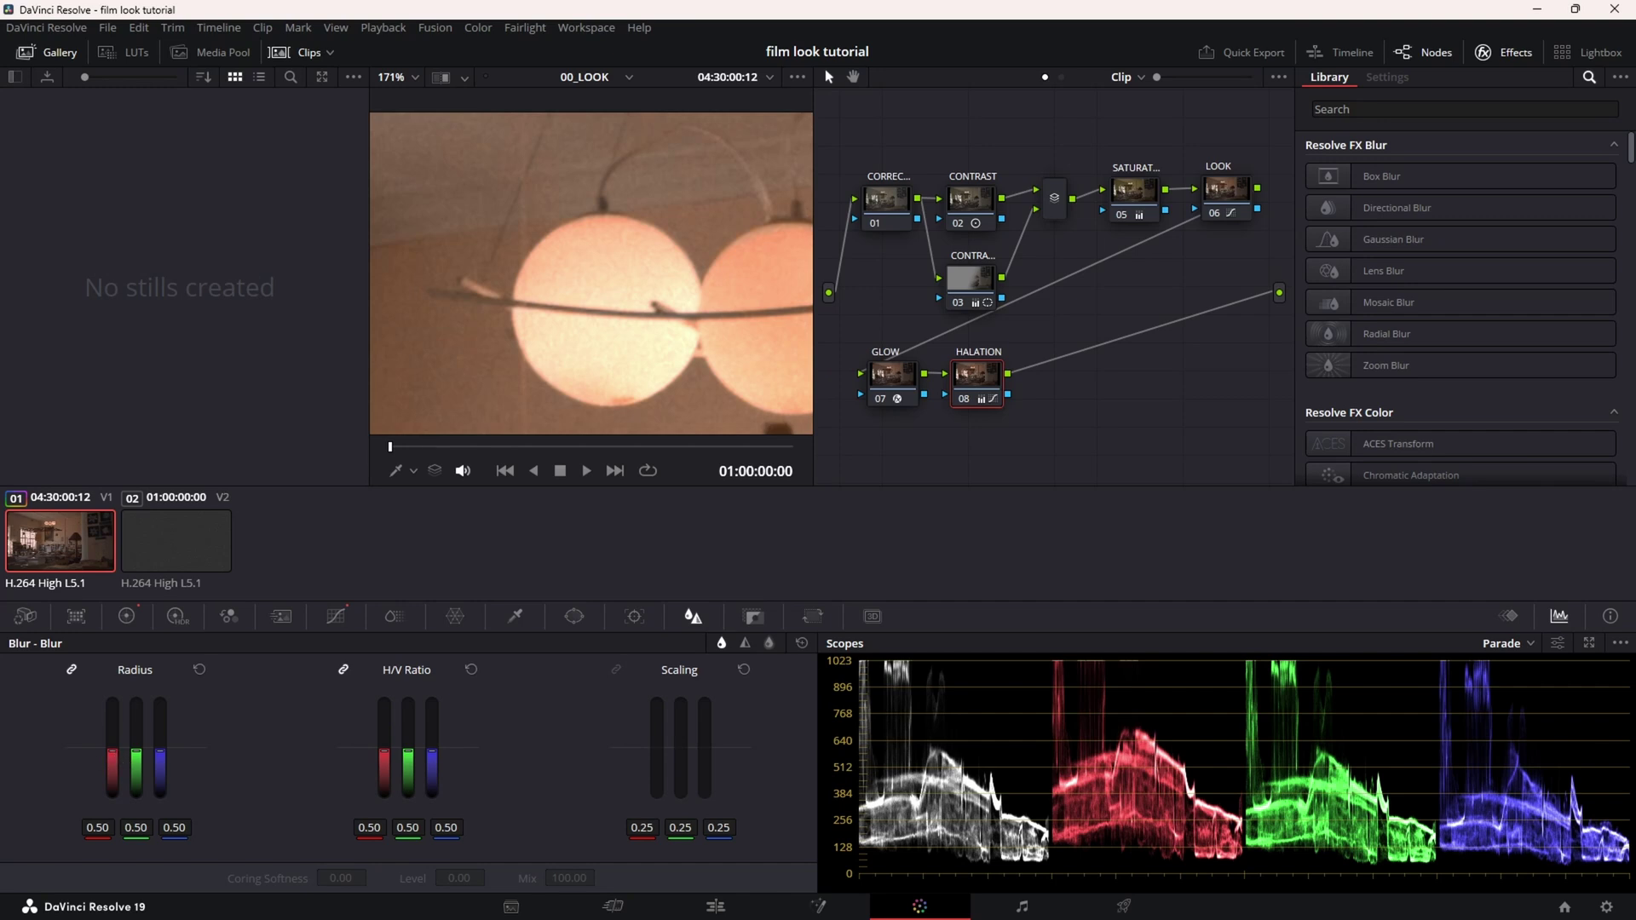
pyautogui.moveTo(136, 750); pyautogui.dragTo(135, 733)
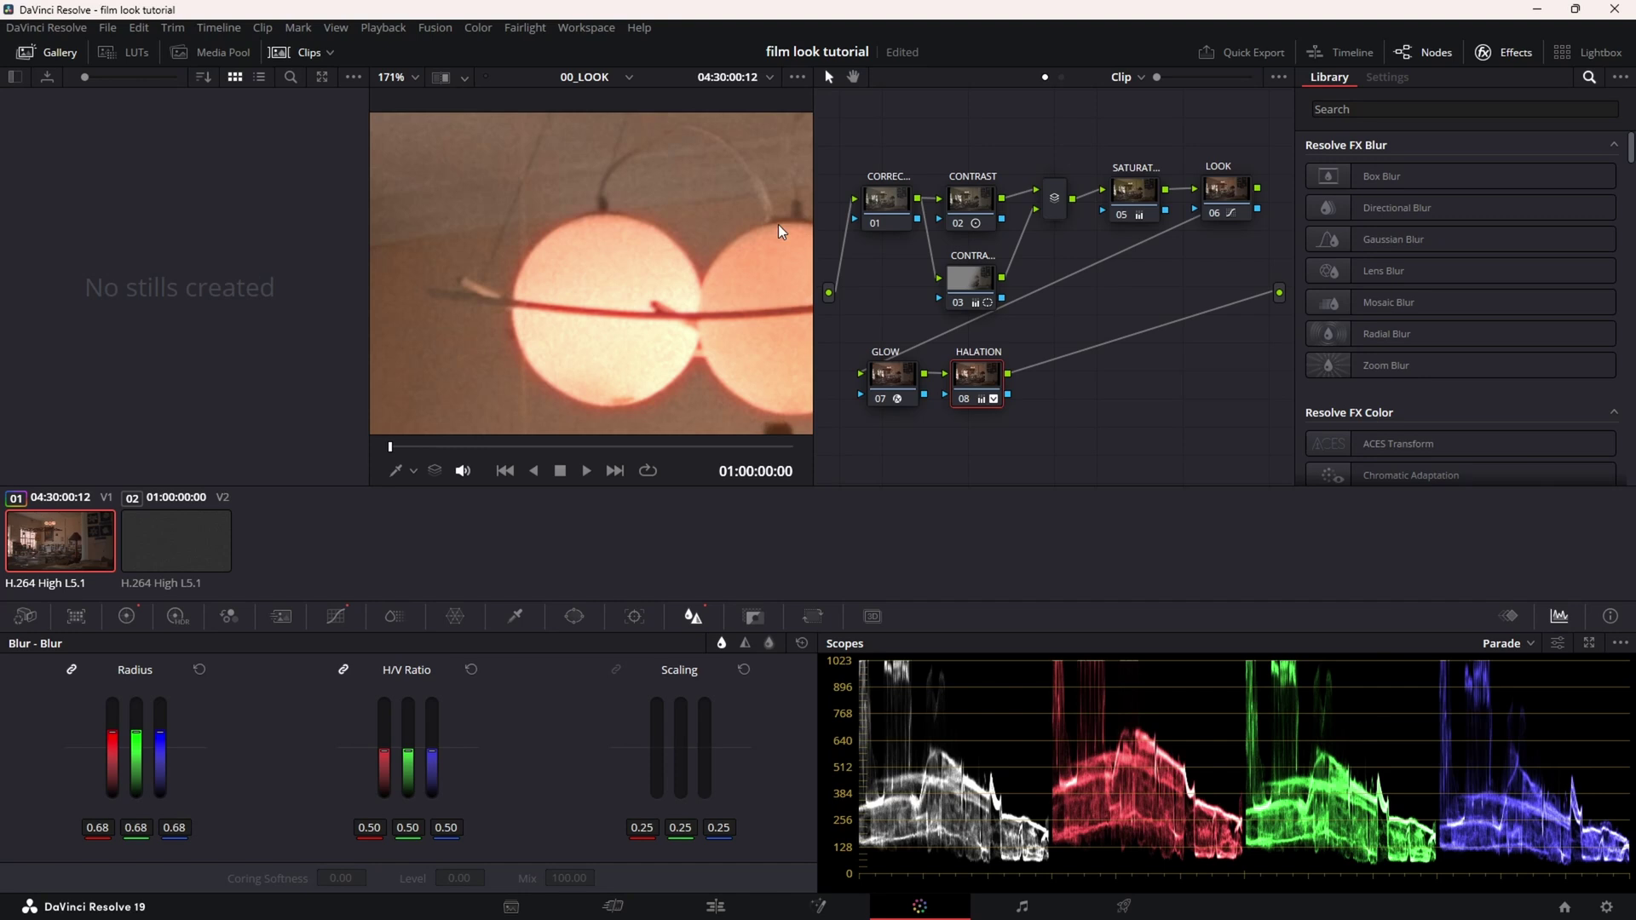
# Inspect the halation around the windows, books and lamps, and lower the HALATION node's blur radius slightly.
pyautogui.scroll(-6, 651, 309)
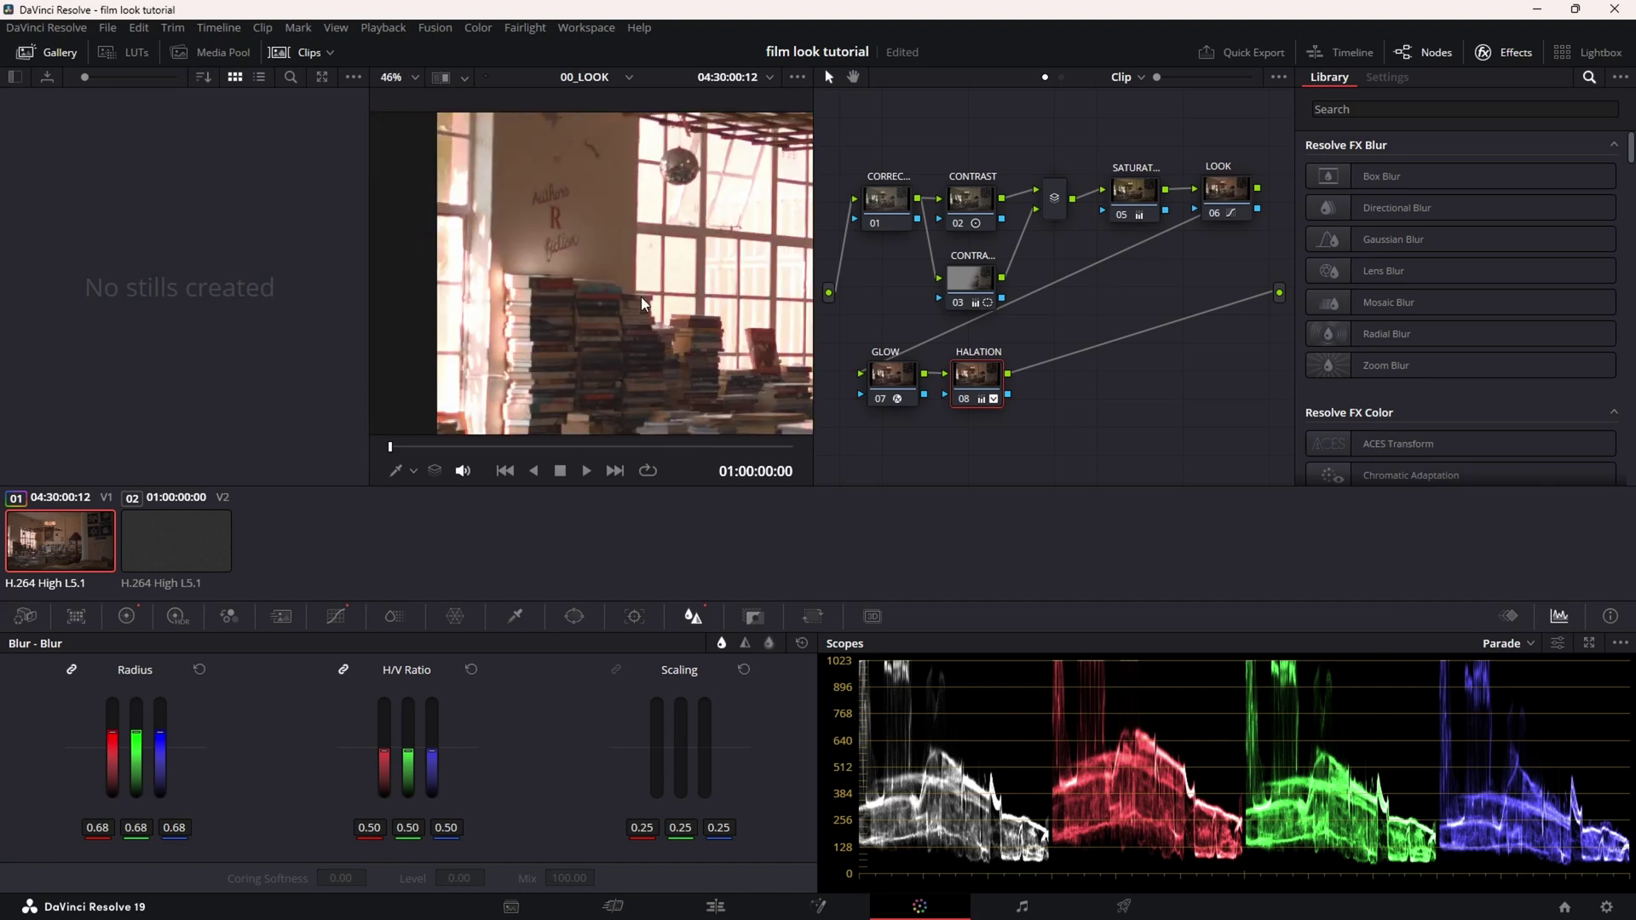
pyautogui.scroll(1, 643, 304)
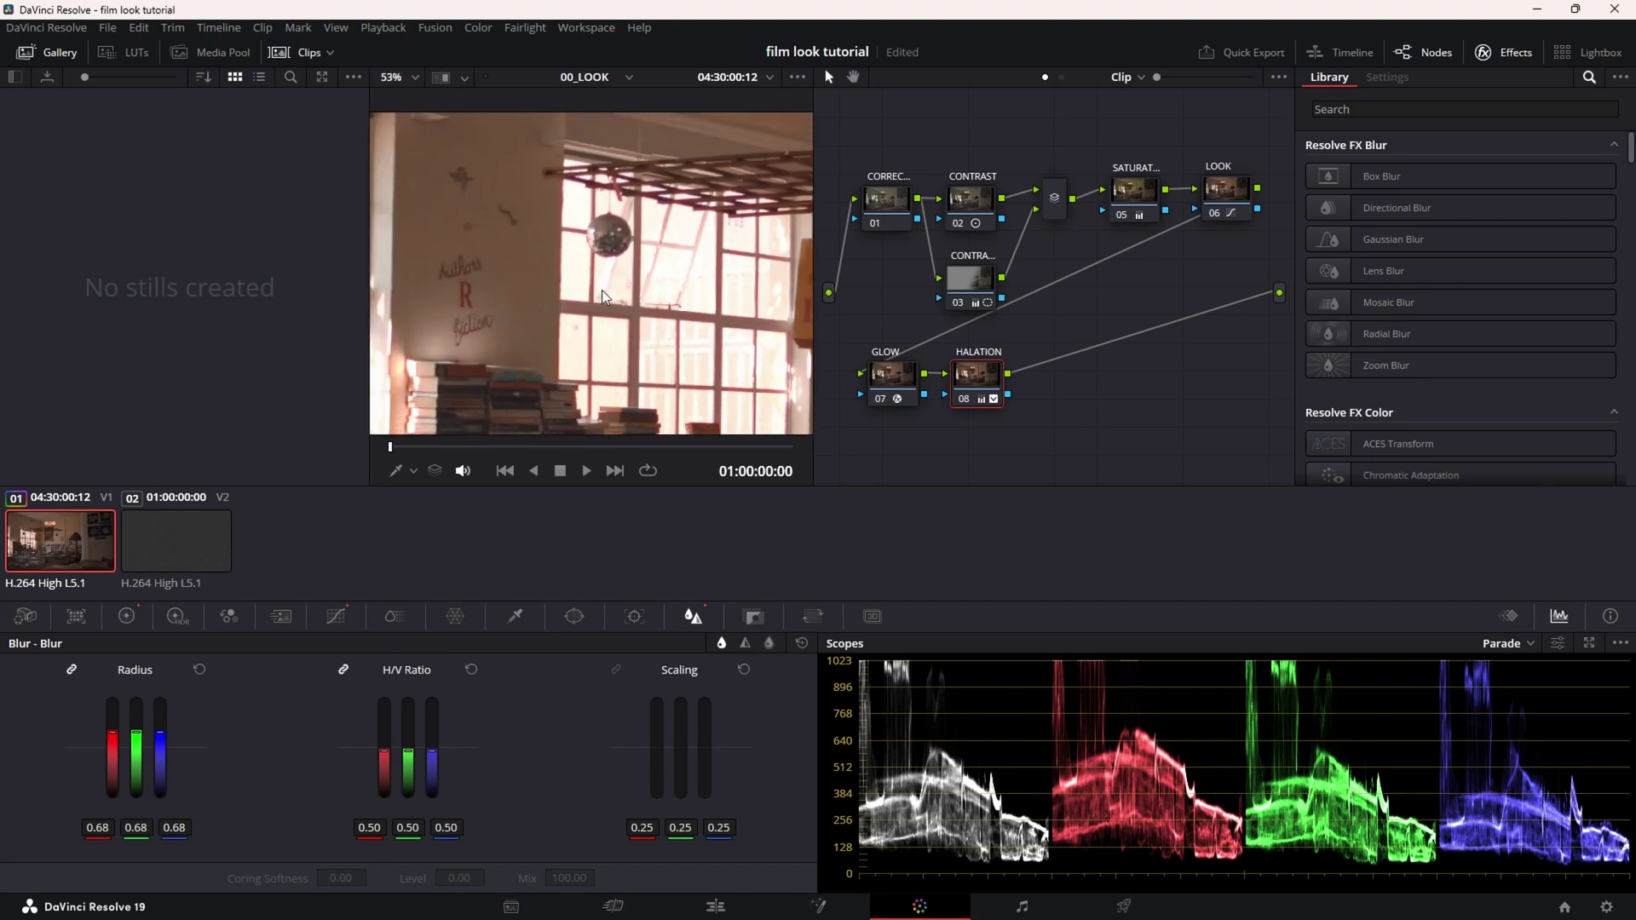
pyautogui.scroll(5, 602, 296)
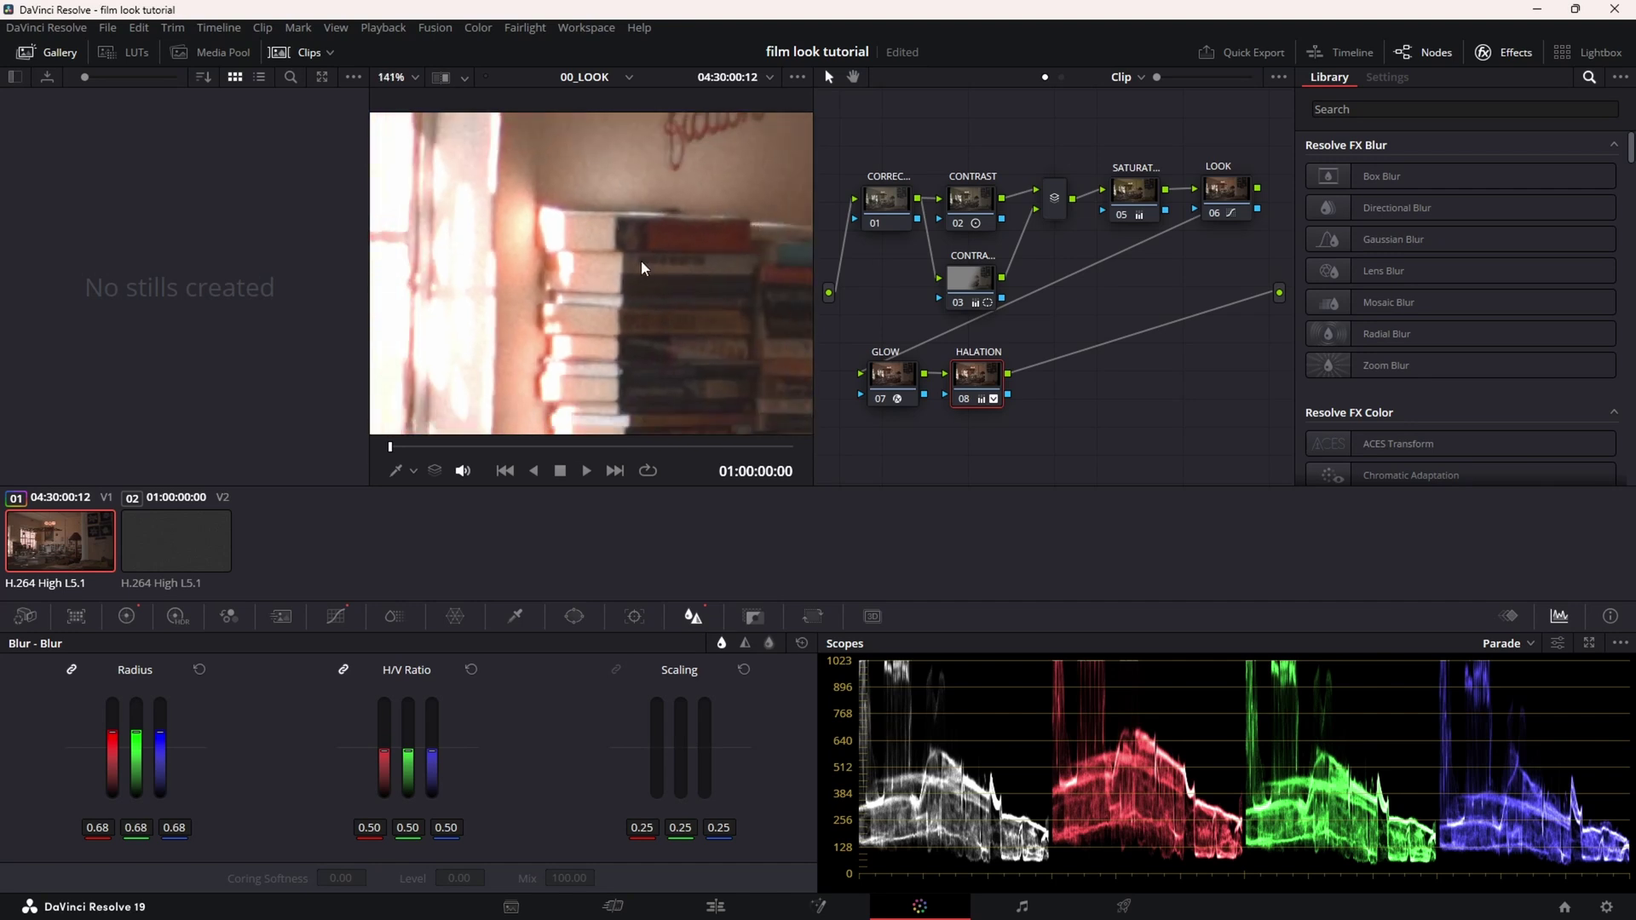
pyautogui.scroll(-6, 641, 268)
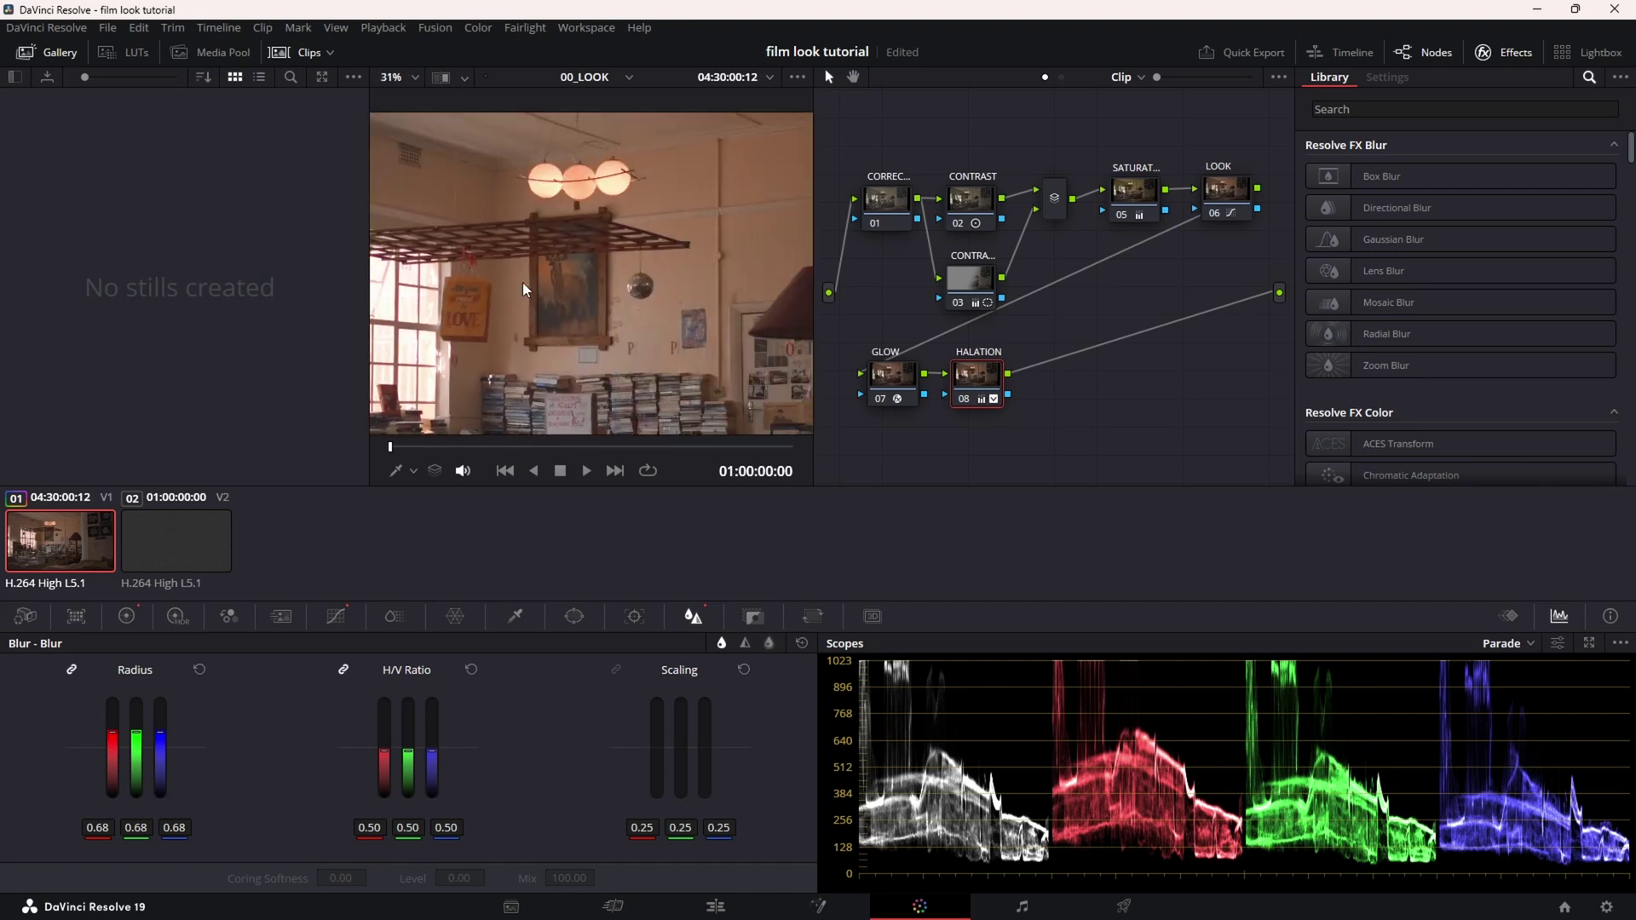
pyautogui.scroll(6, 580, 232)
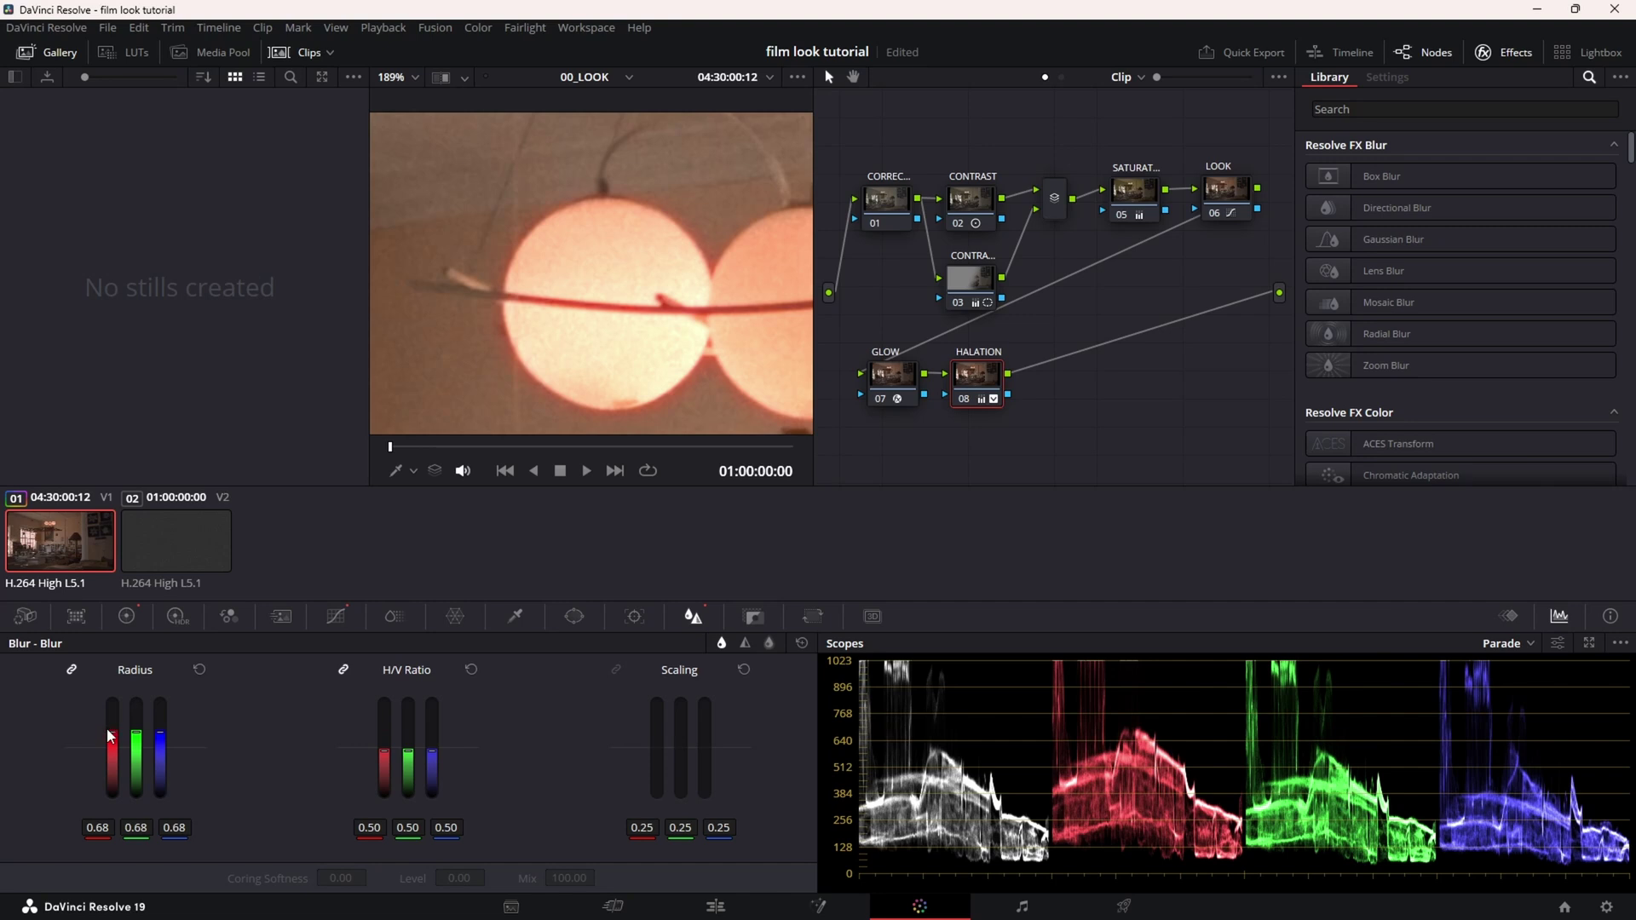
pyautogui.moveTo(109, 734)
pyautogui.mouseDown()
pyautogui.moveTo(109, 701)
pyautogui.moveTo(109, 744)
pyautogui.mouseUp()
# Add a point on the steep highlight section of the HALATION custom curve, lower it slightly, and check the lamps and windows.
pyautogui.click(336, 616)
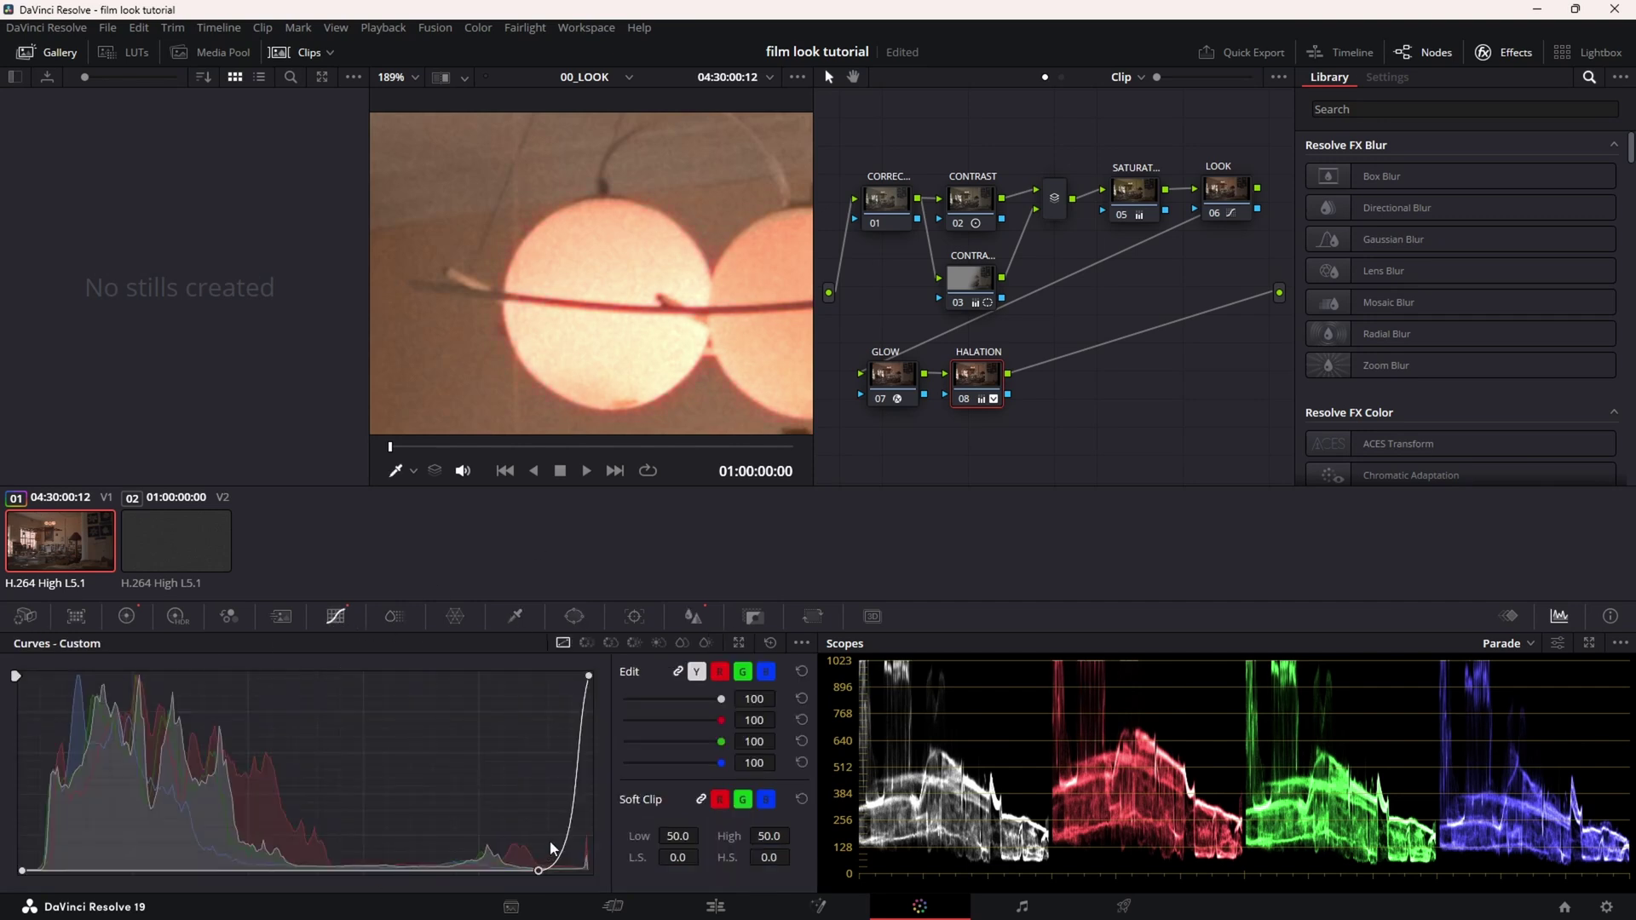
pyautogui.click(575, 789)
pyautogui.moveTo(575, 791); pyautogui.dragTo(575, 809)
pyautogui.scroll(-4, 638, 423)
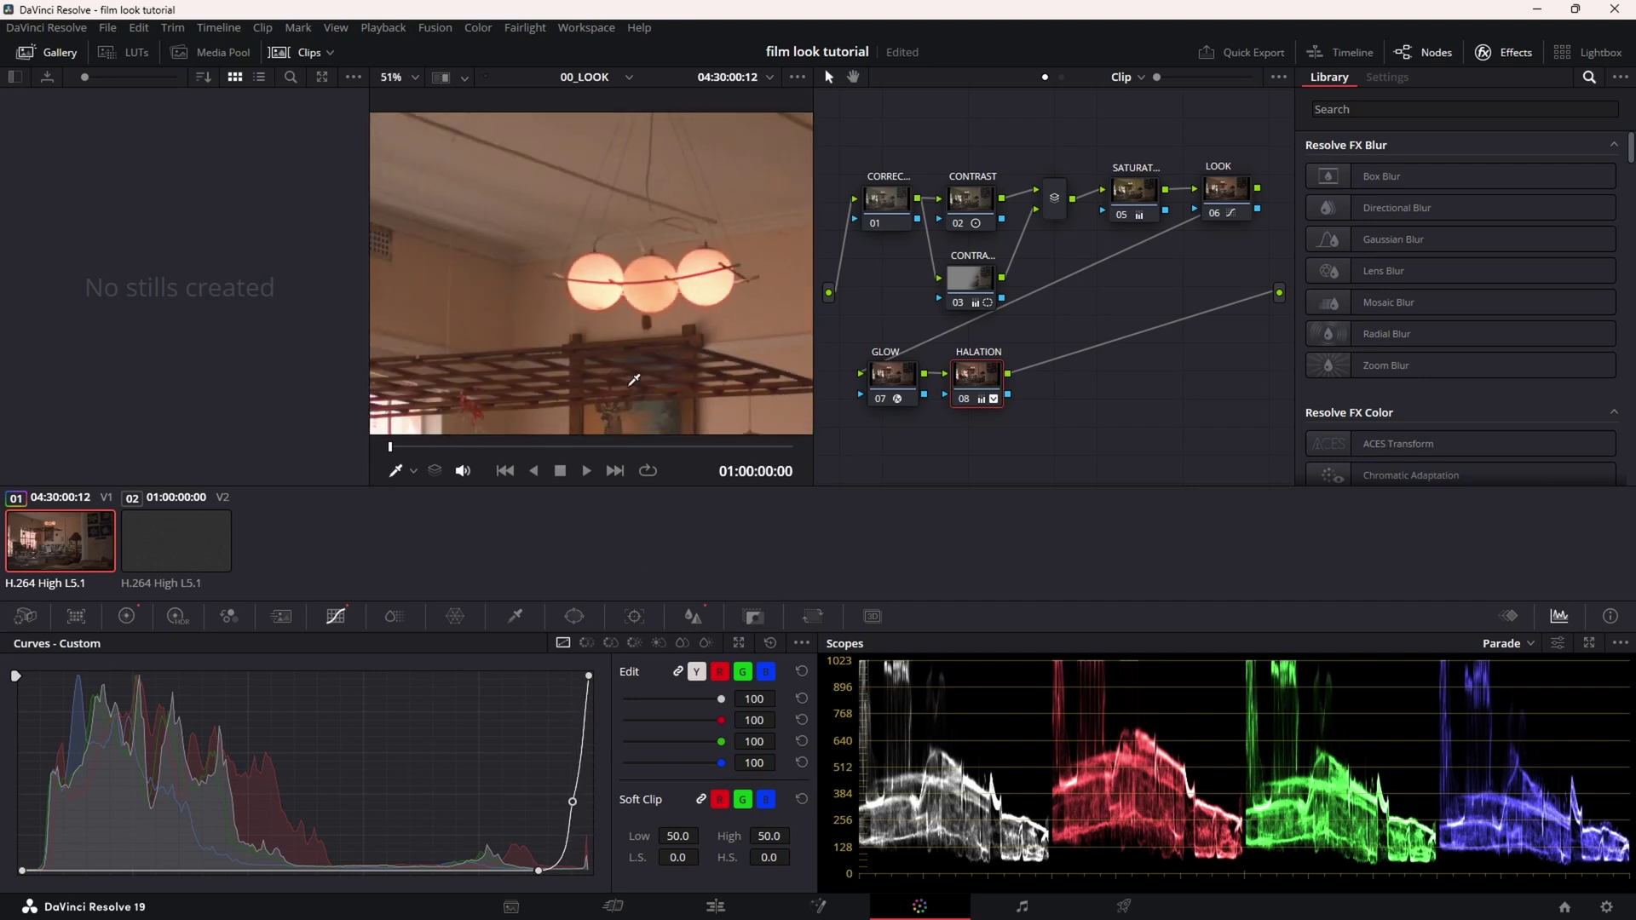
pyautogui.moveTo(631, 383); pyautogui.dragTo(694, 278)
pyautogui.moveTo(562, 341); pyautogui.dragTo(764, 218)
pyautogui.moveTo(622, 243); pyautogui.dragTo(702, 324)
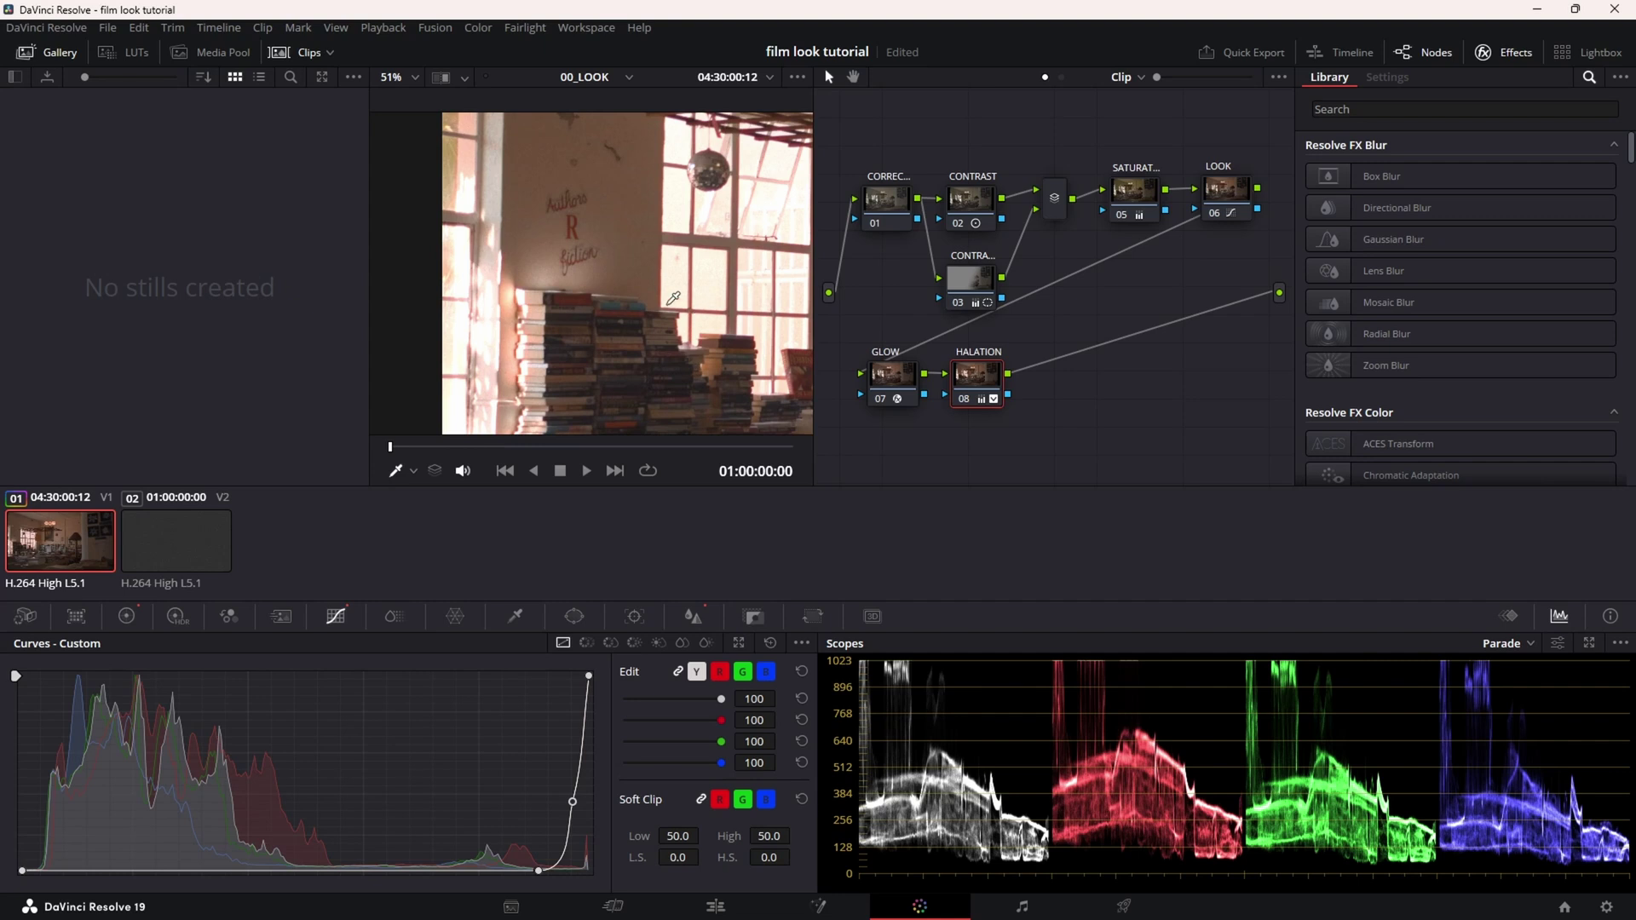
# Shift the midpoint on the steep highlight section of the HALATION custom curve slightly towards the darker tones, checking the lamps and windows.
pyautogui.scroll(-3, 703, 289)
pyautogui.scroll(-2, 707, 273)
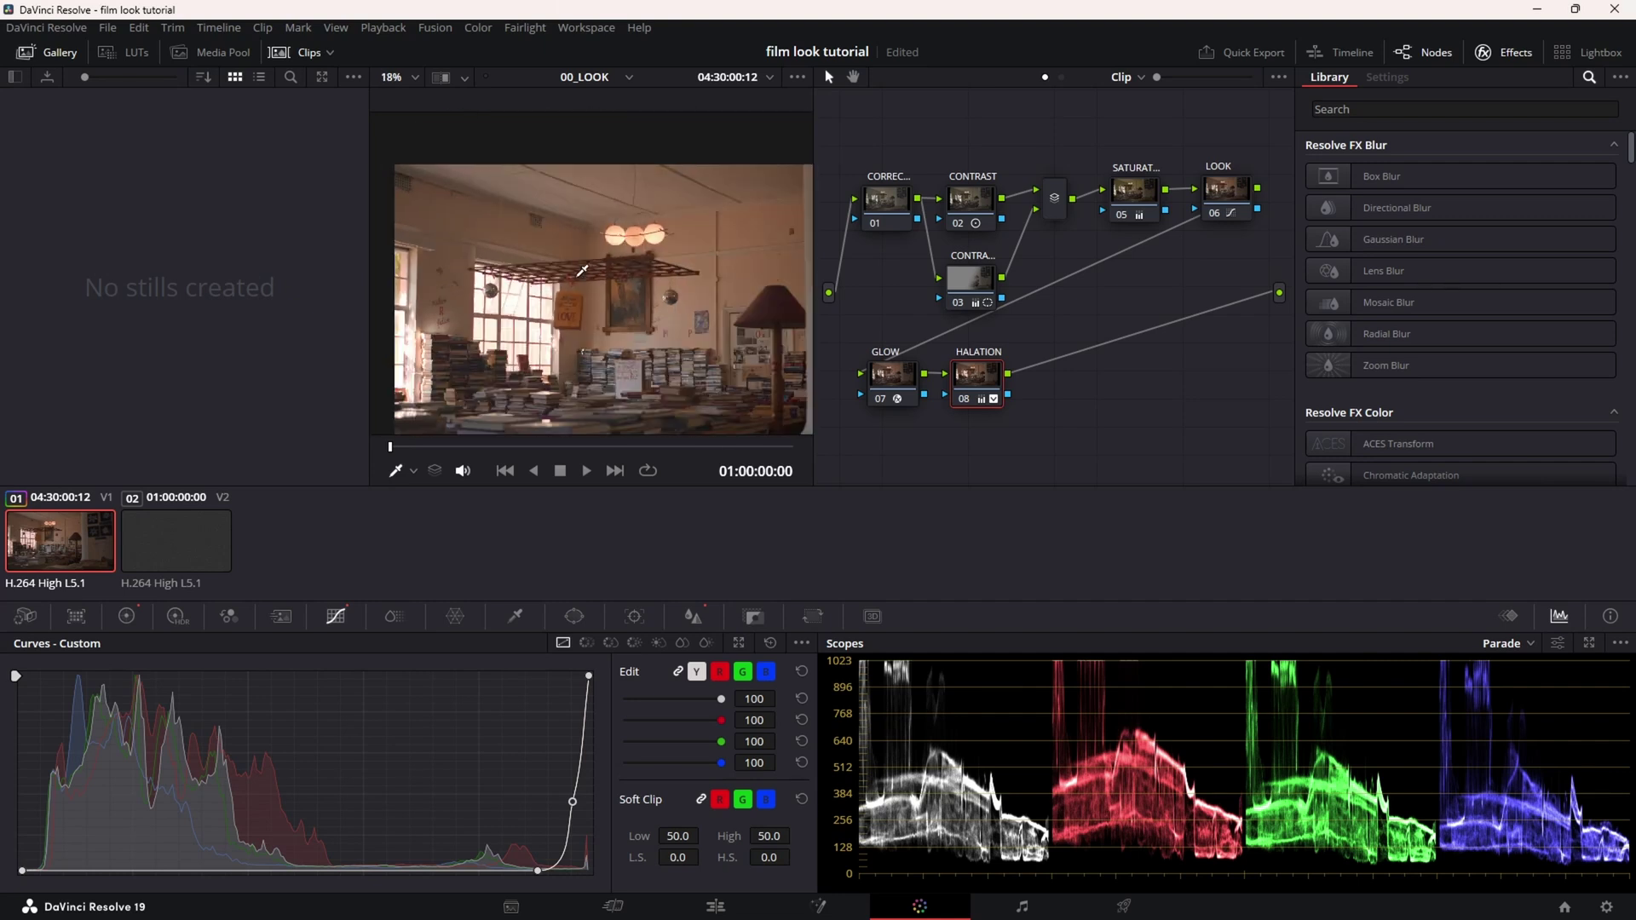
pyautogui.scroll(5, 626, 174)
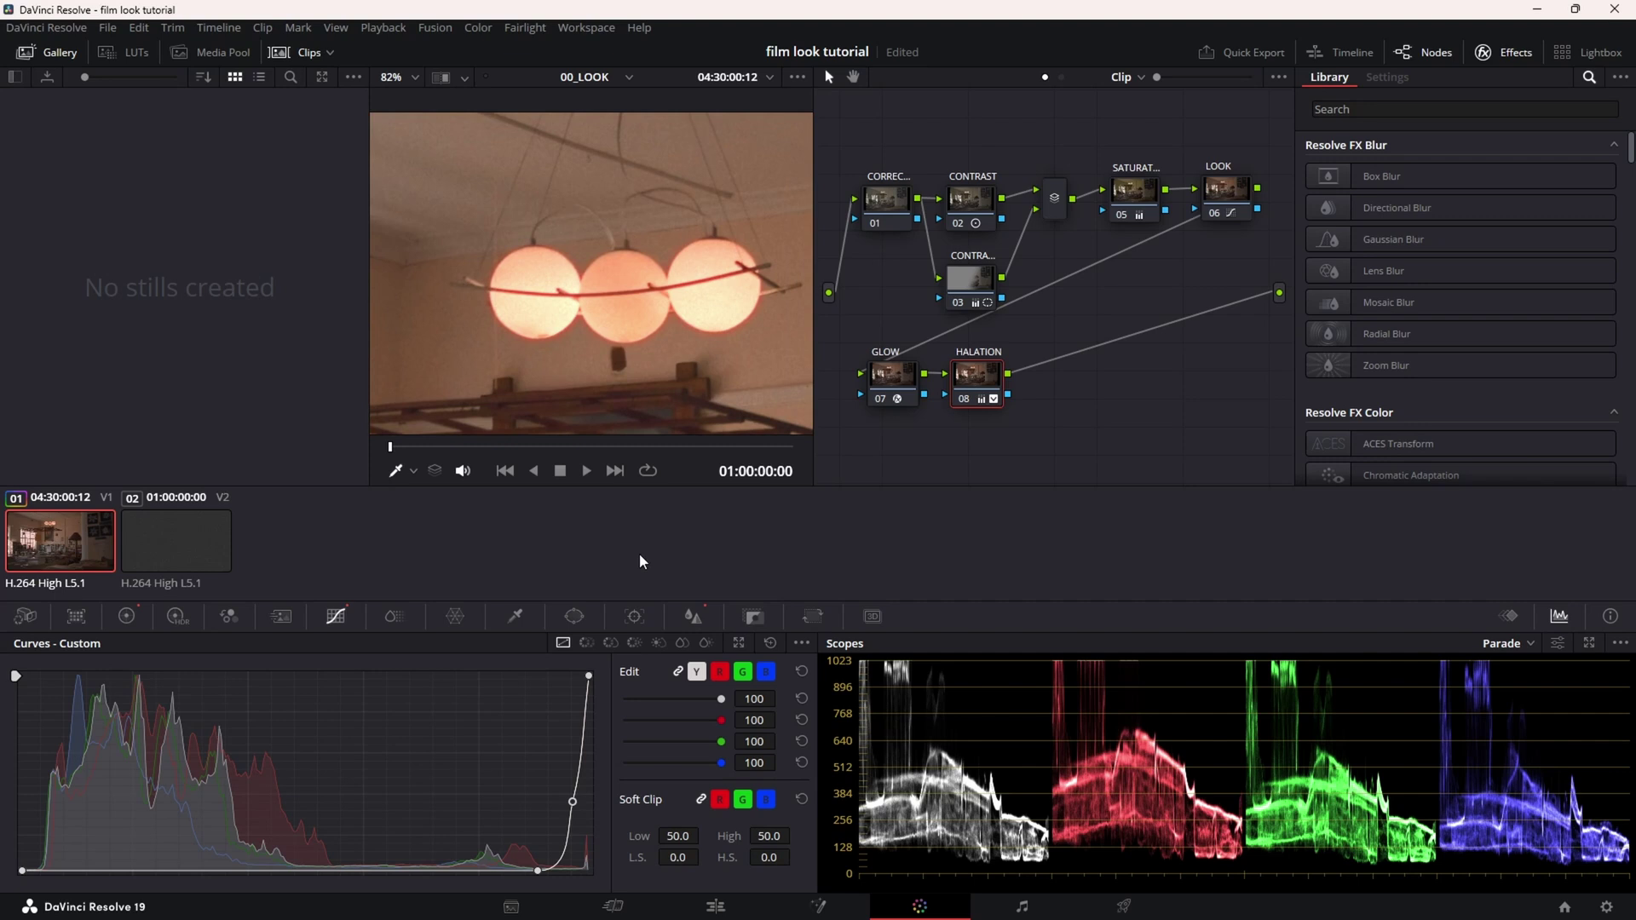
pyautogui.click(693, 616)
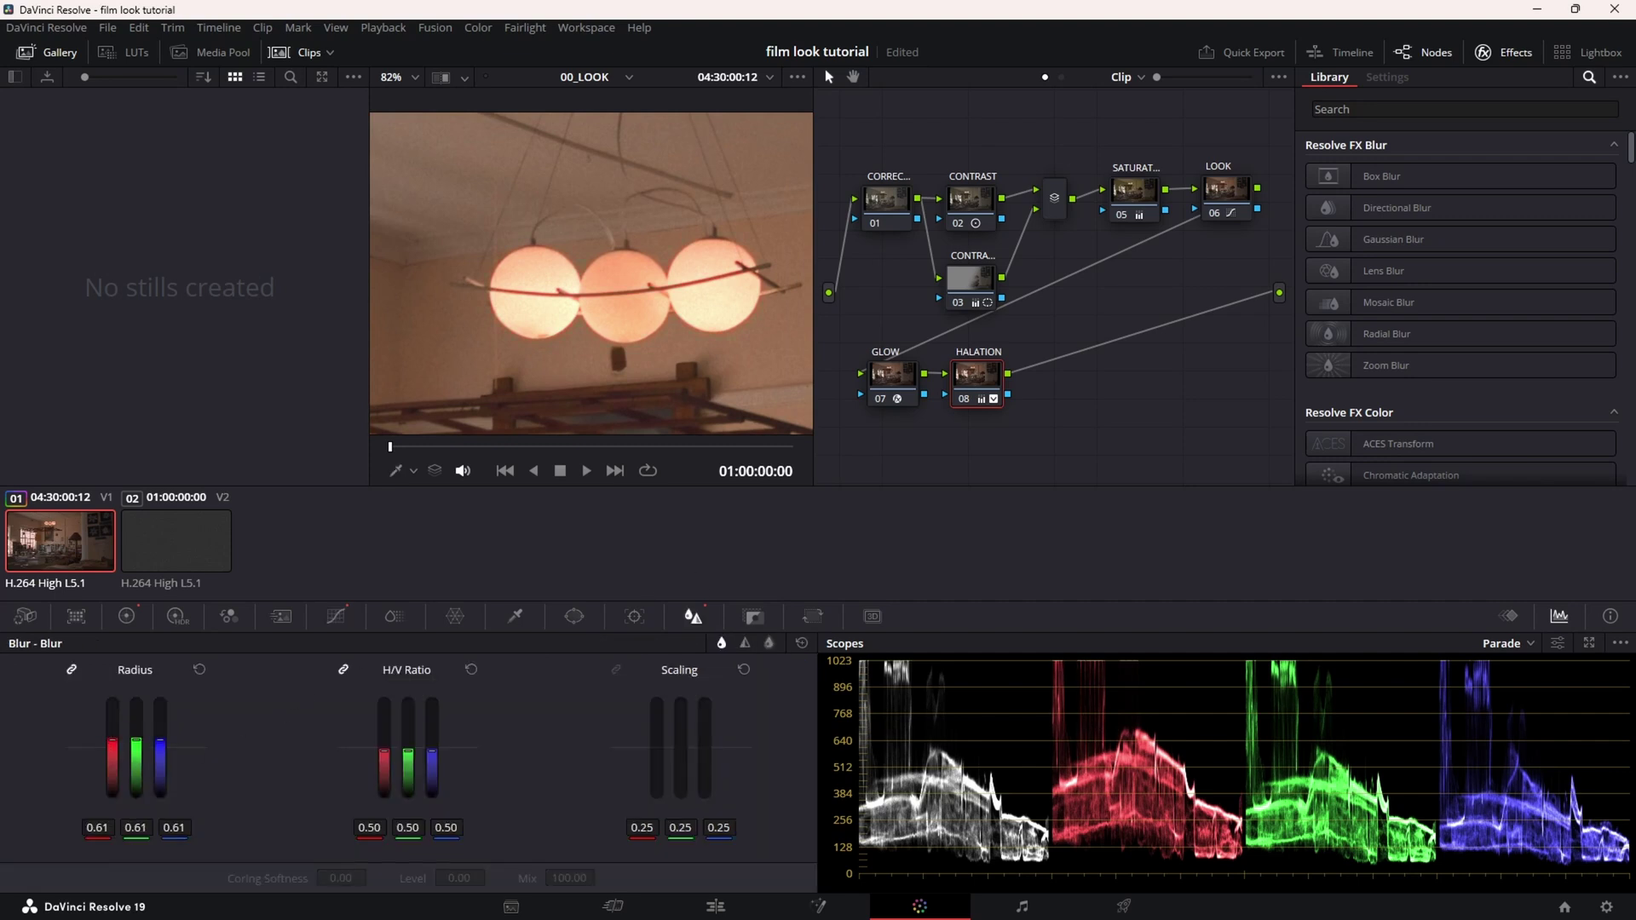
pyautogui.click(336, 616)
pyautogui.moveTo(571, 802); pyautogui.dragTo(561, 802)
pyautogui.scroll(-3, 527, 380)
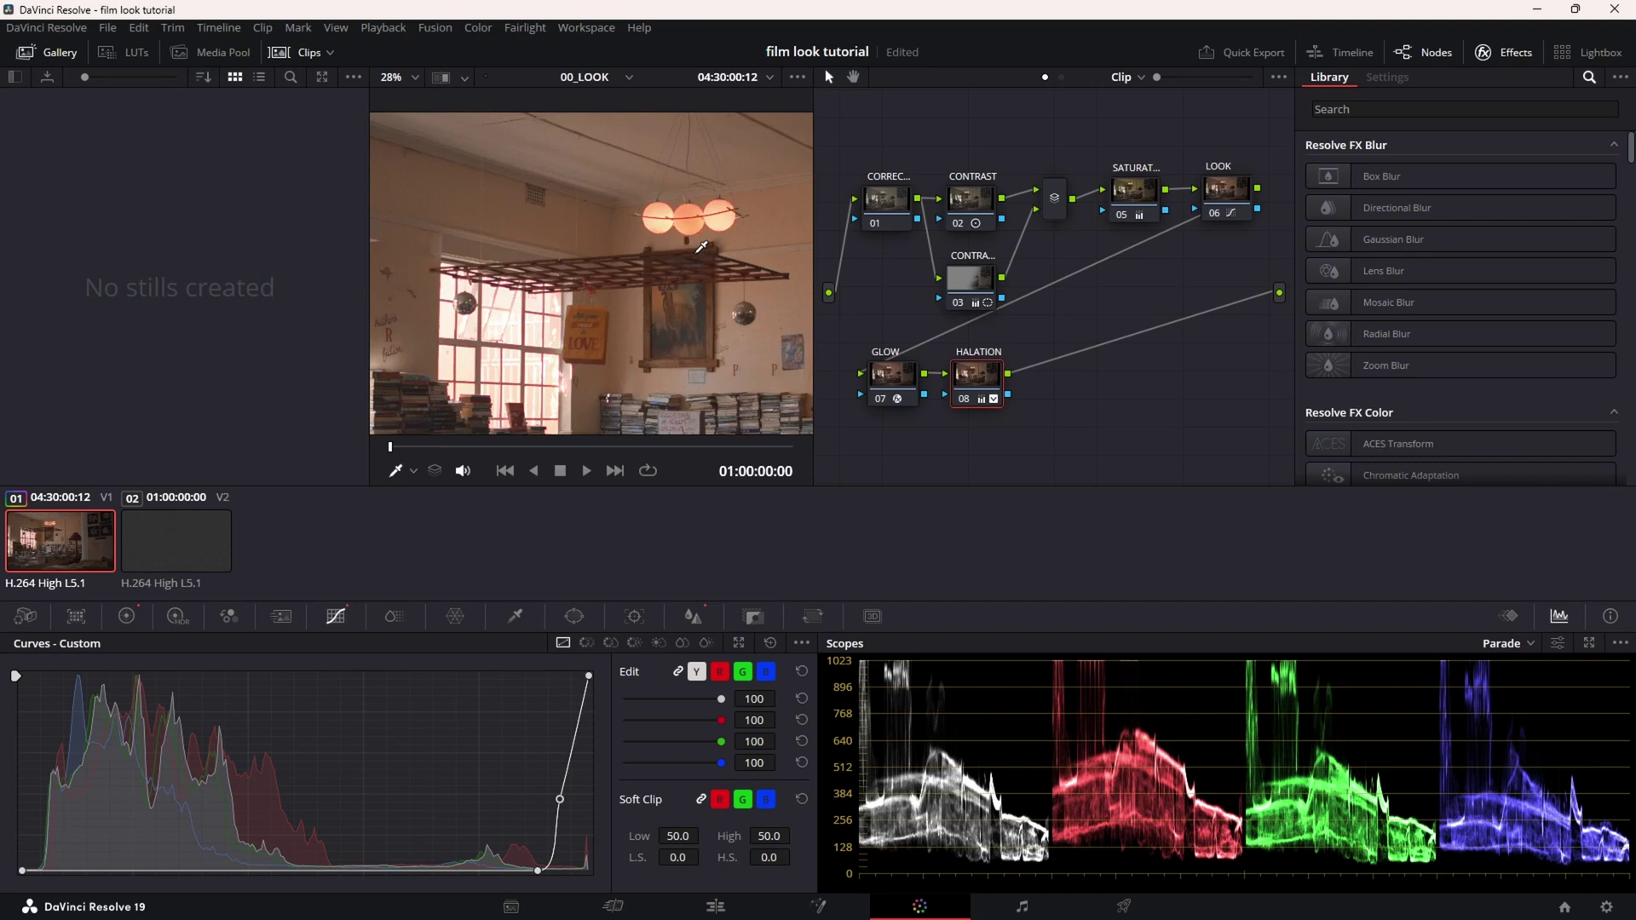
pyautogui.moveTo(409, 400); pyautogui.dragTo(584, 311)
pyautogui.scroll(3, 590, 304)
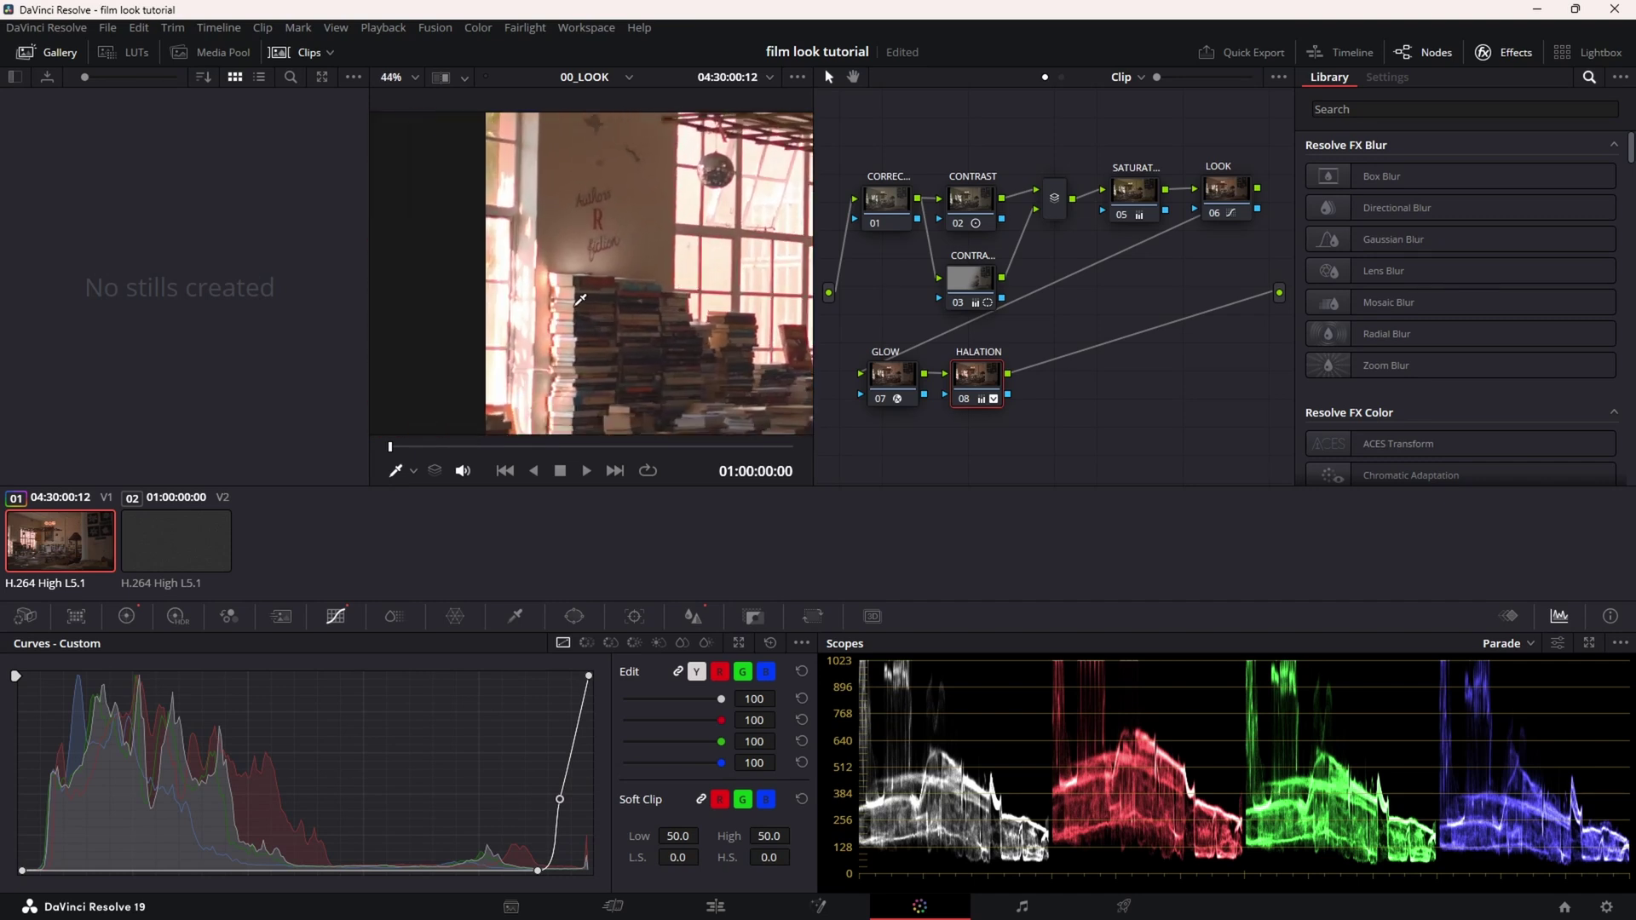
pyautogui.scroll(-3, 712, 275)
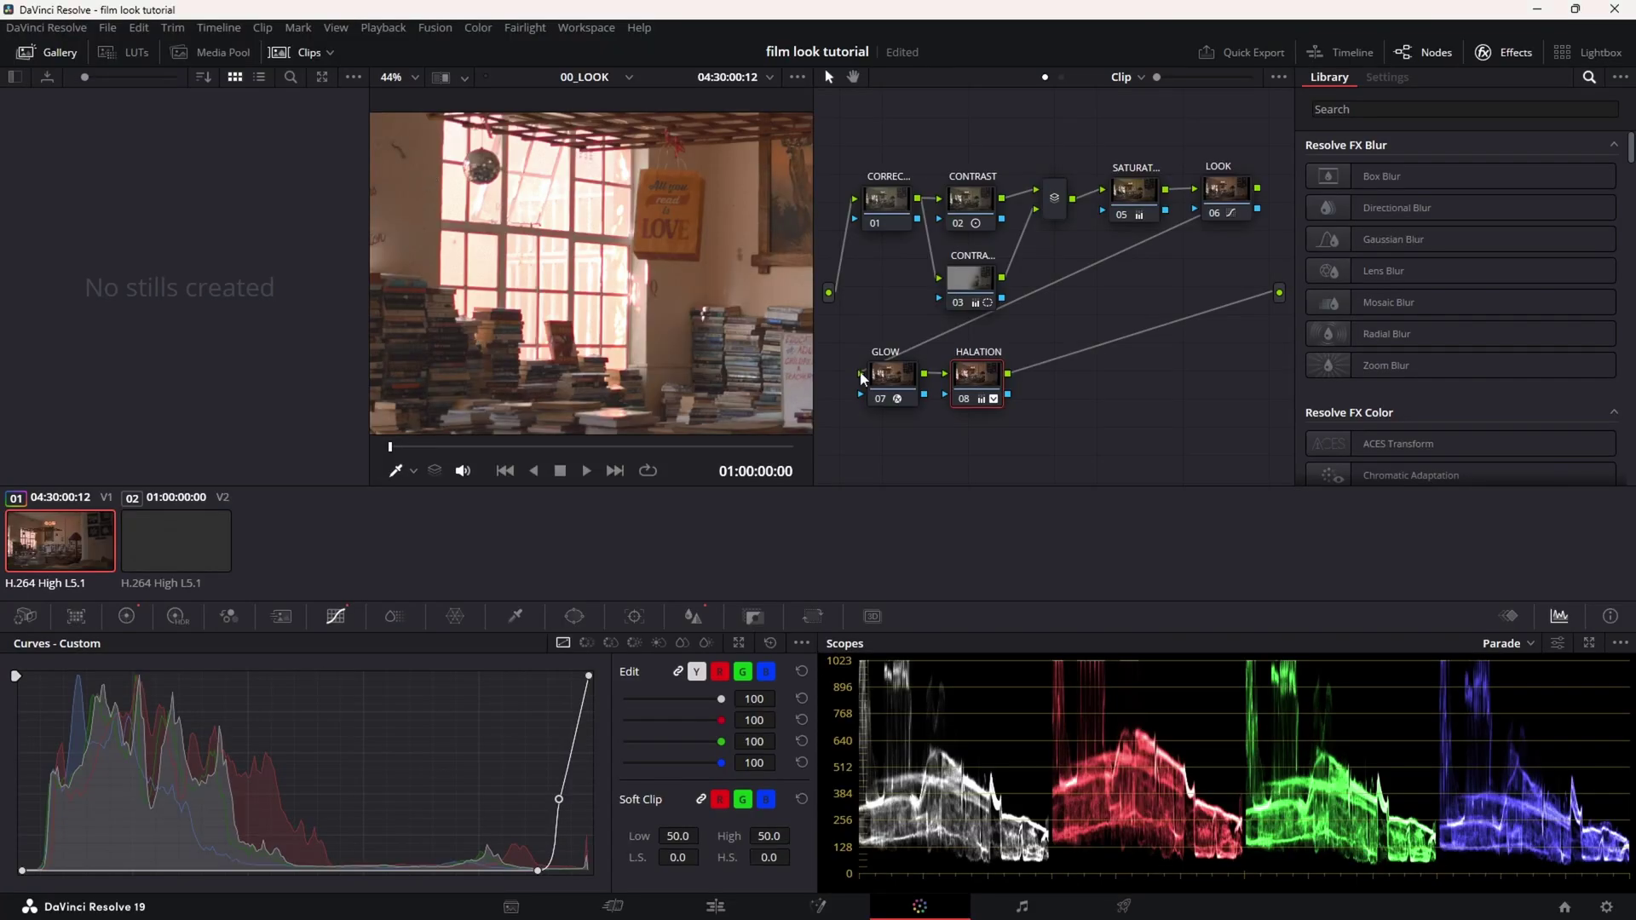
# Rearrange the node tree so LOOK, GLOW and HALATION sit side by side in the lower row, freeing space after the saturation node.
pyautogui.click(1145, 201)
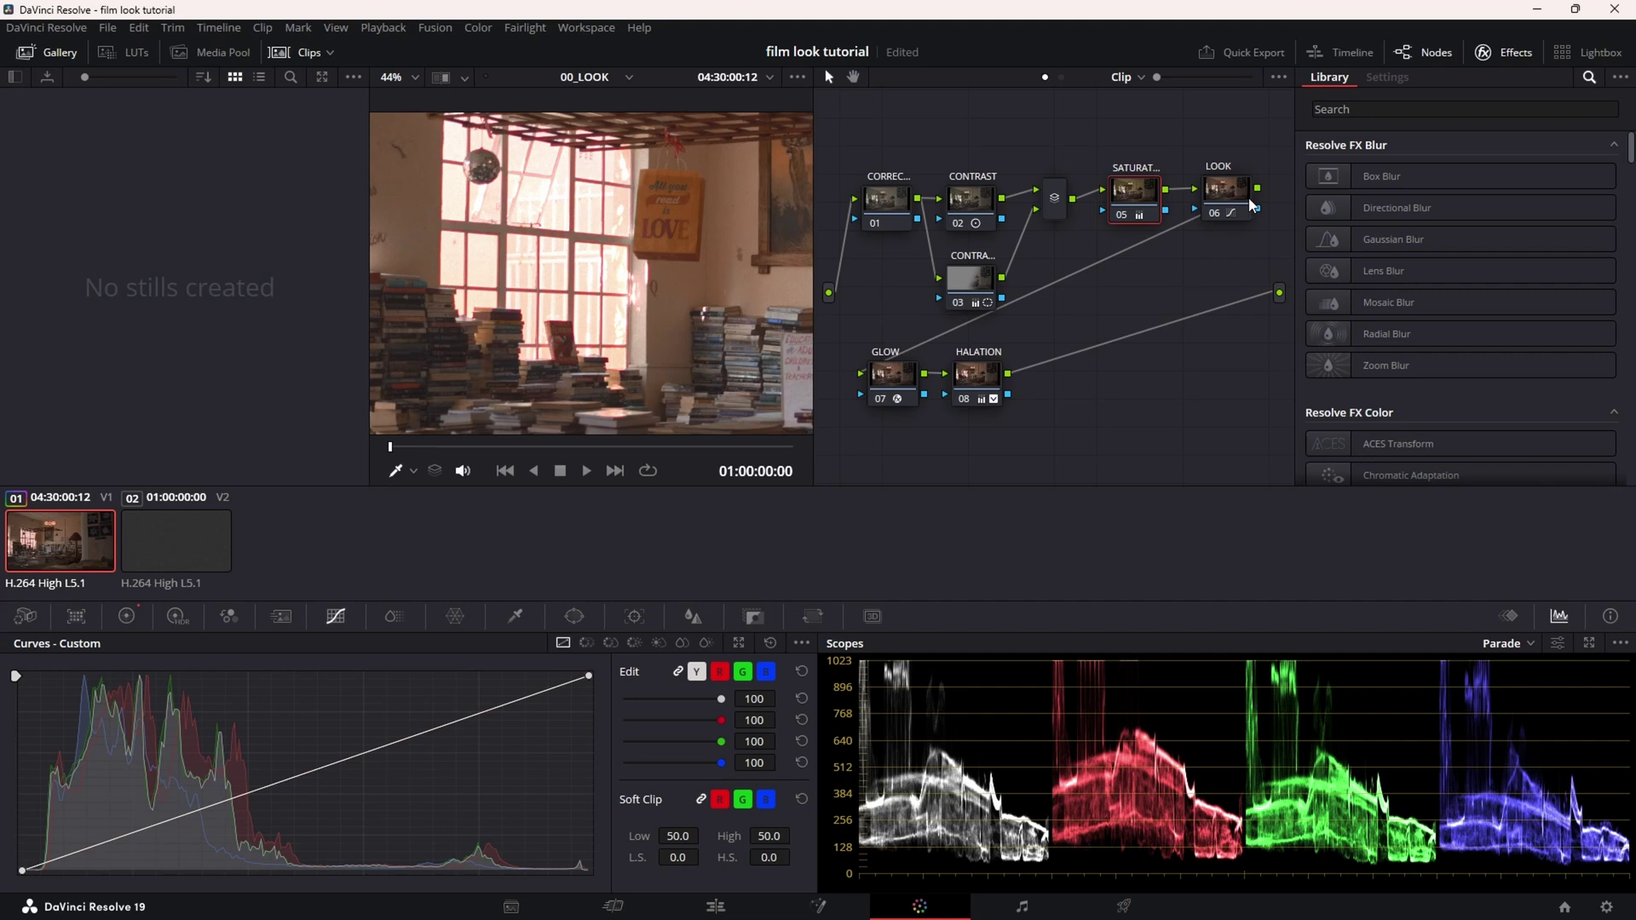
pyautogui.moveTo(1227, 190); pyautogui.dragTo(903, 304)
pyautogui.moveTo(891, 434); pyautogui.dragTo(993, 382)
pyautogui.moveTo(994, 382); pyautogui.dragTo(1160, 380)
pyautogui.moveTo(876, 307); pyautogui.dragTo(868, 384)
pyautogui.moveTo(1158, 375); pyautogui.dragTo(1071, 376)
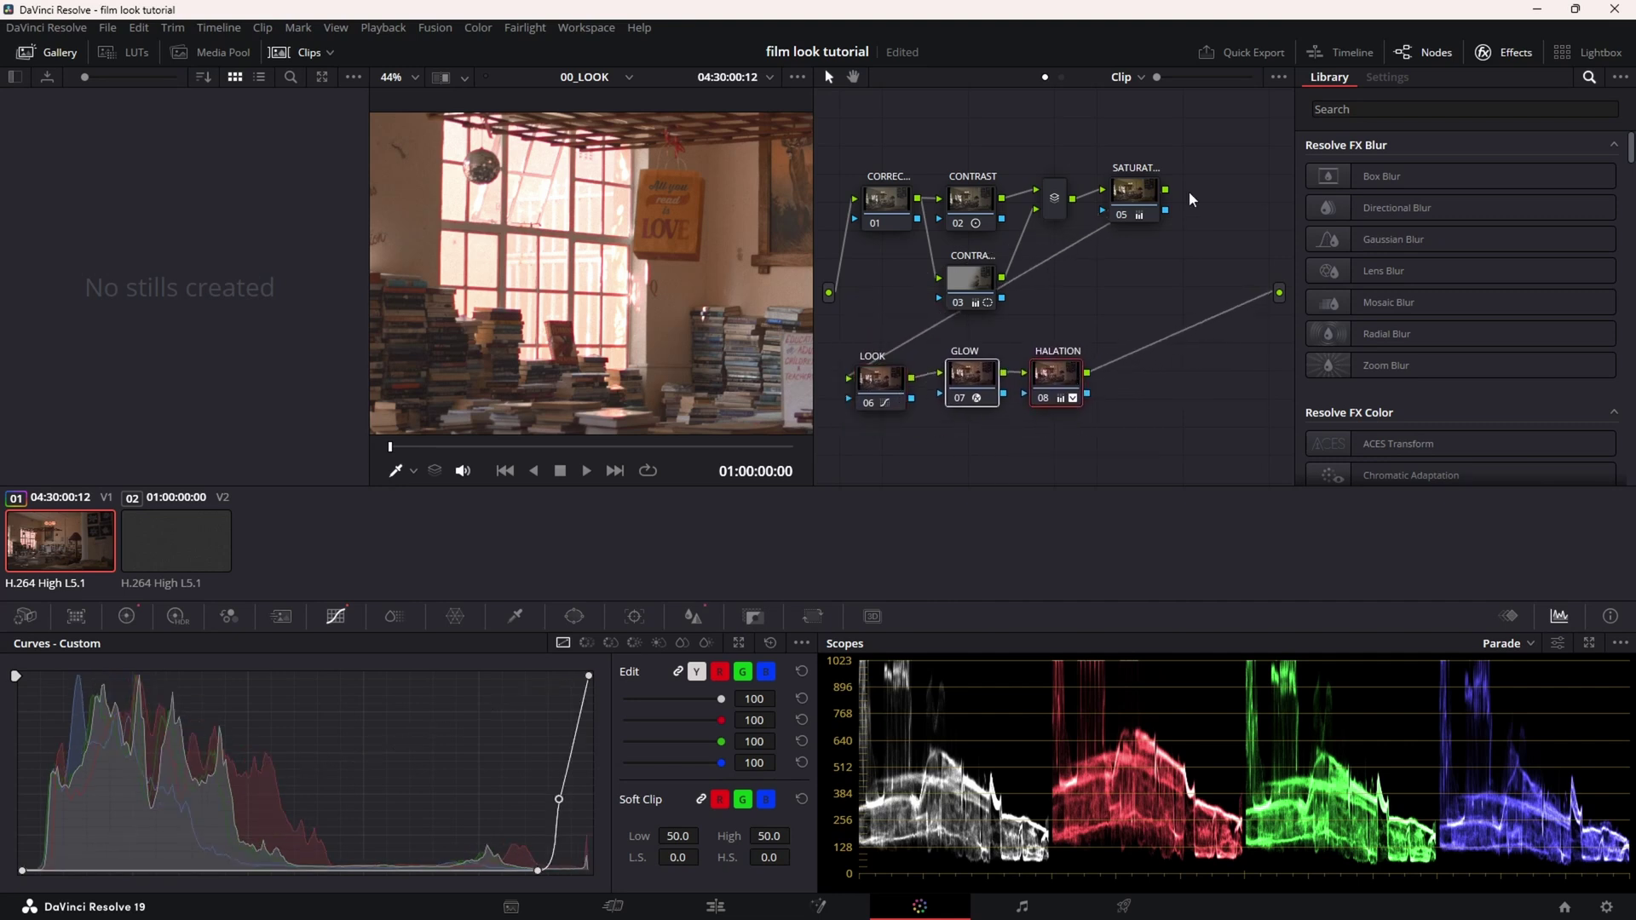
# Add a serial node between the existing saturation node and LOOK, and label it SATURATION.
pyautogui.click(1148, 189)
pyautogui.rightClick(1204, 192)
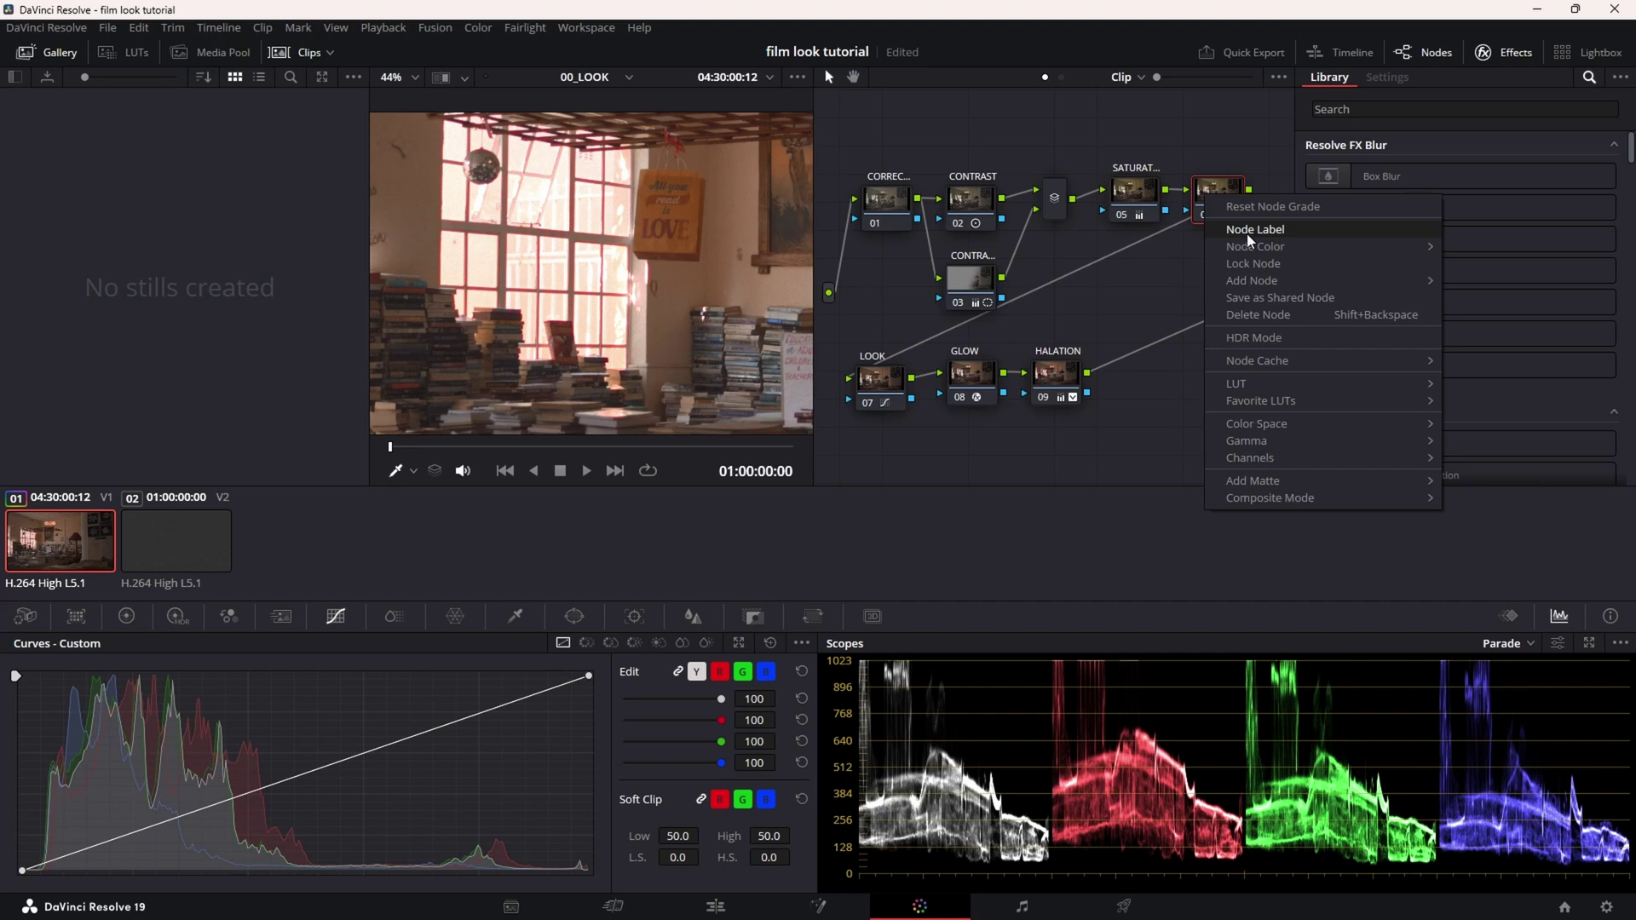
pyautogui.click(1250, 230)
pyautogui.write('SAT')
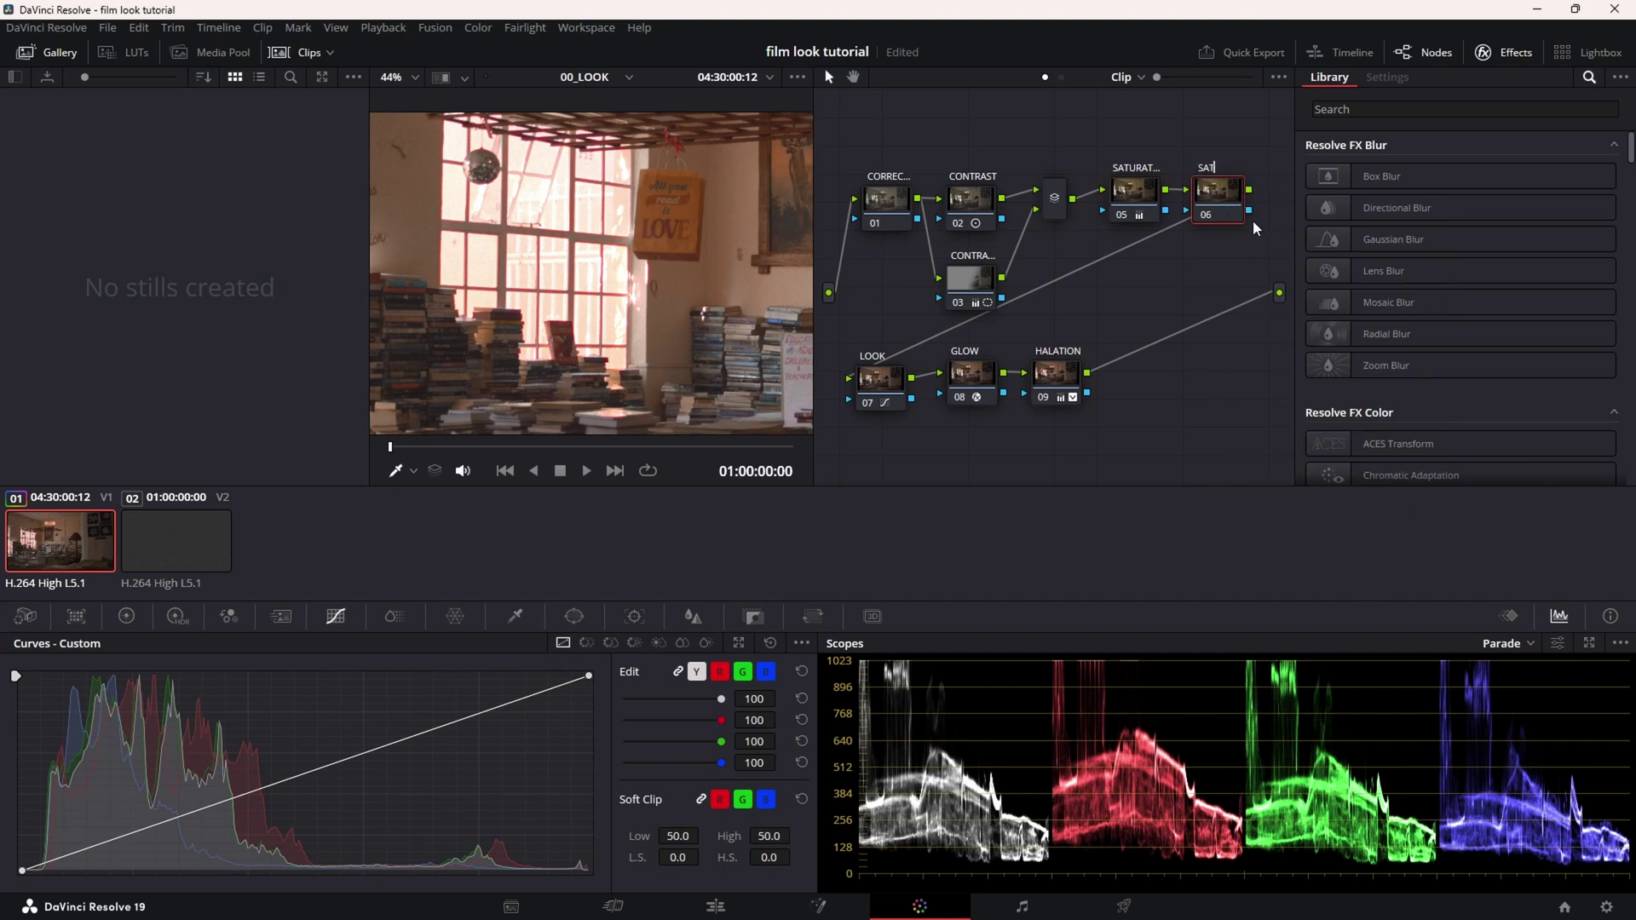
pyautogui.write('URATION')
pyautogui.press('Return')
# Set the new SATURATION node's saturation to 65.20 in the primaries, judging the overall image.
pyautogui.scroll(-4, 540, 273)
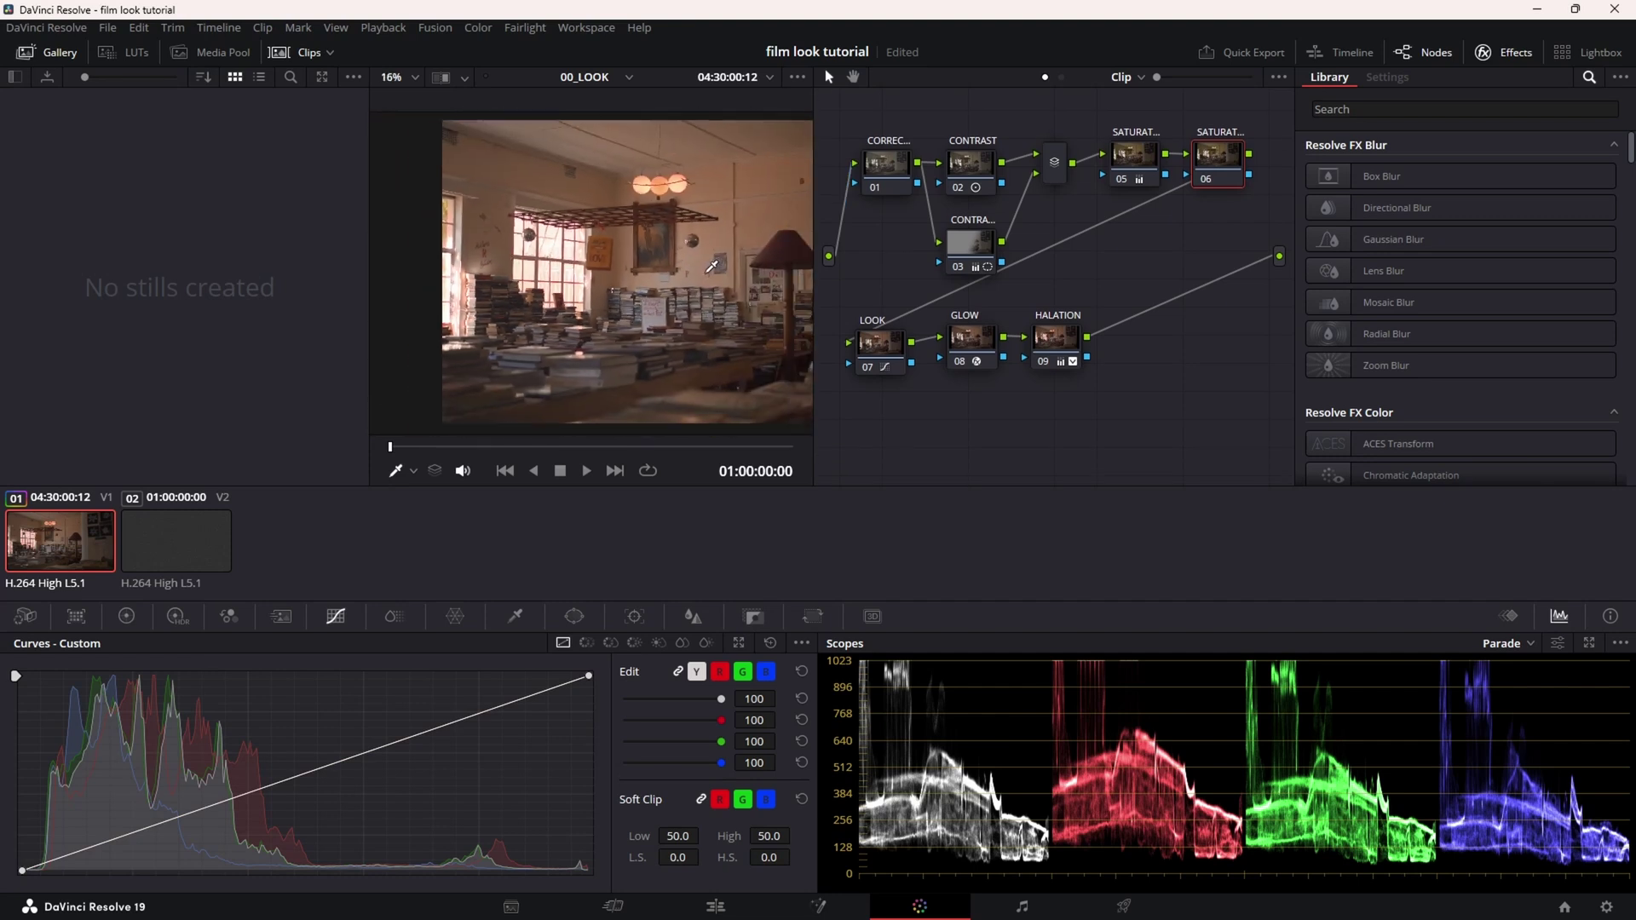
pyautogui.click(126, 616)
pyautogui.moveTo(511, 876); pyautogui.dragTo(533, 876)
pyautogui.scroll(-1, 610, 243)
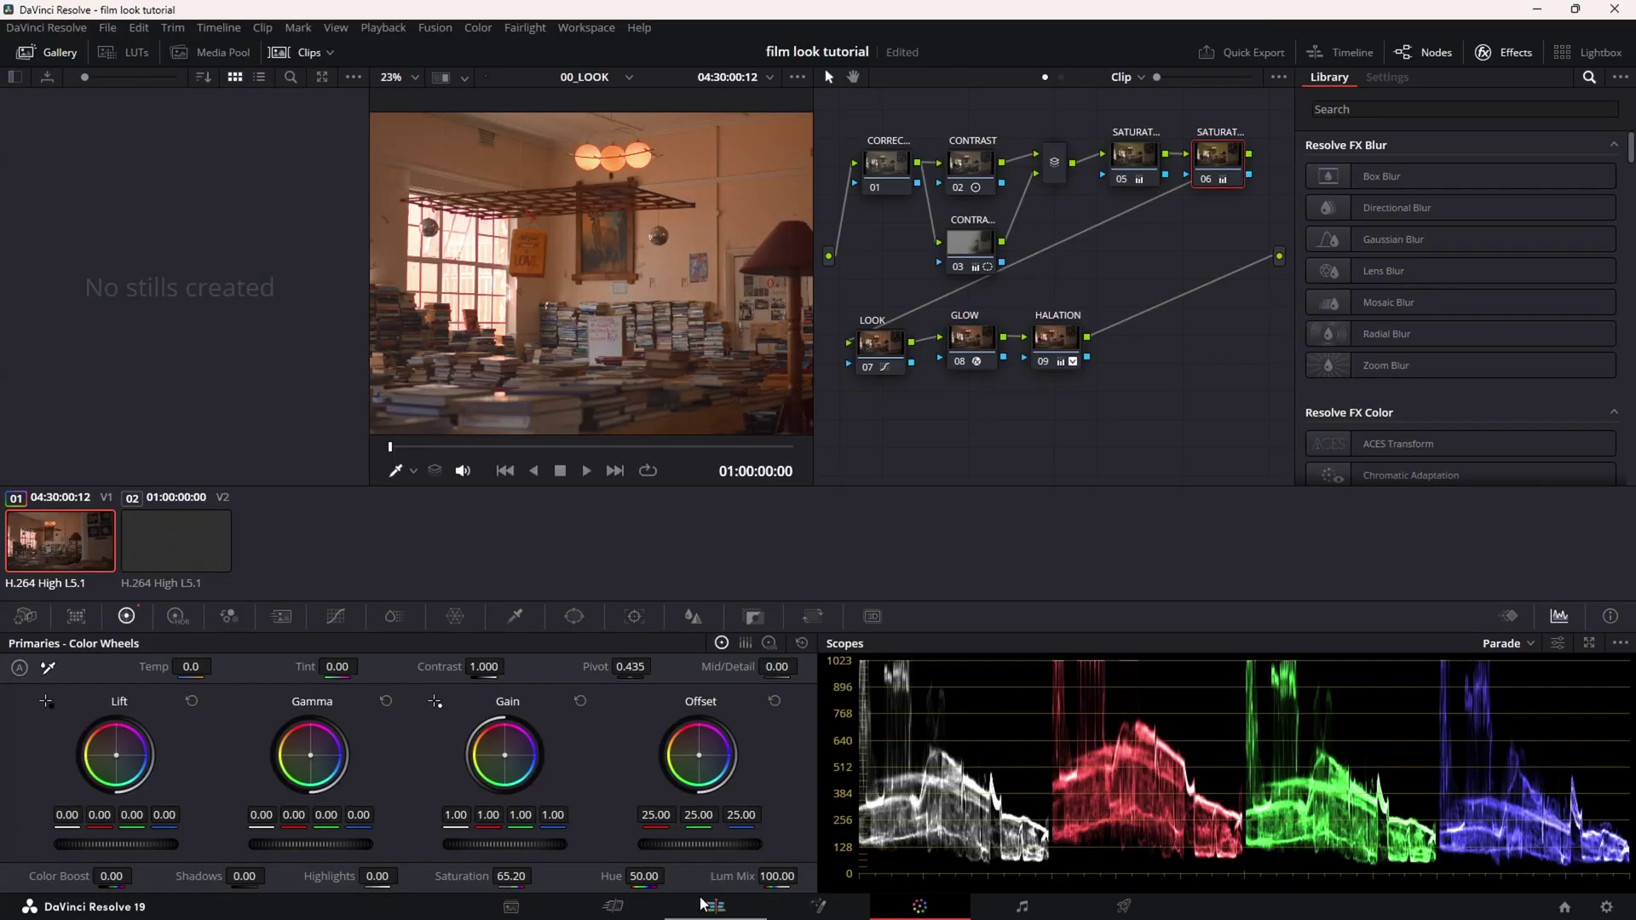
# Play the graded clip with its grain overlay in the edit timeline and examine the grain texture up close.
pyautogui.click(715, 906)
pyautogui.scroll(8, 1045, 283)
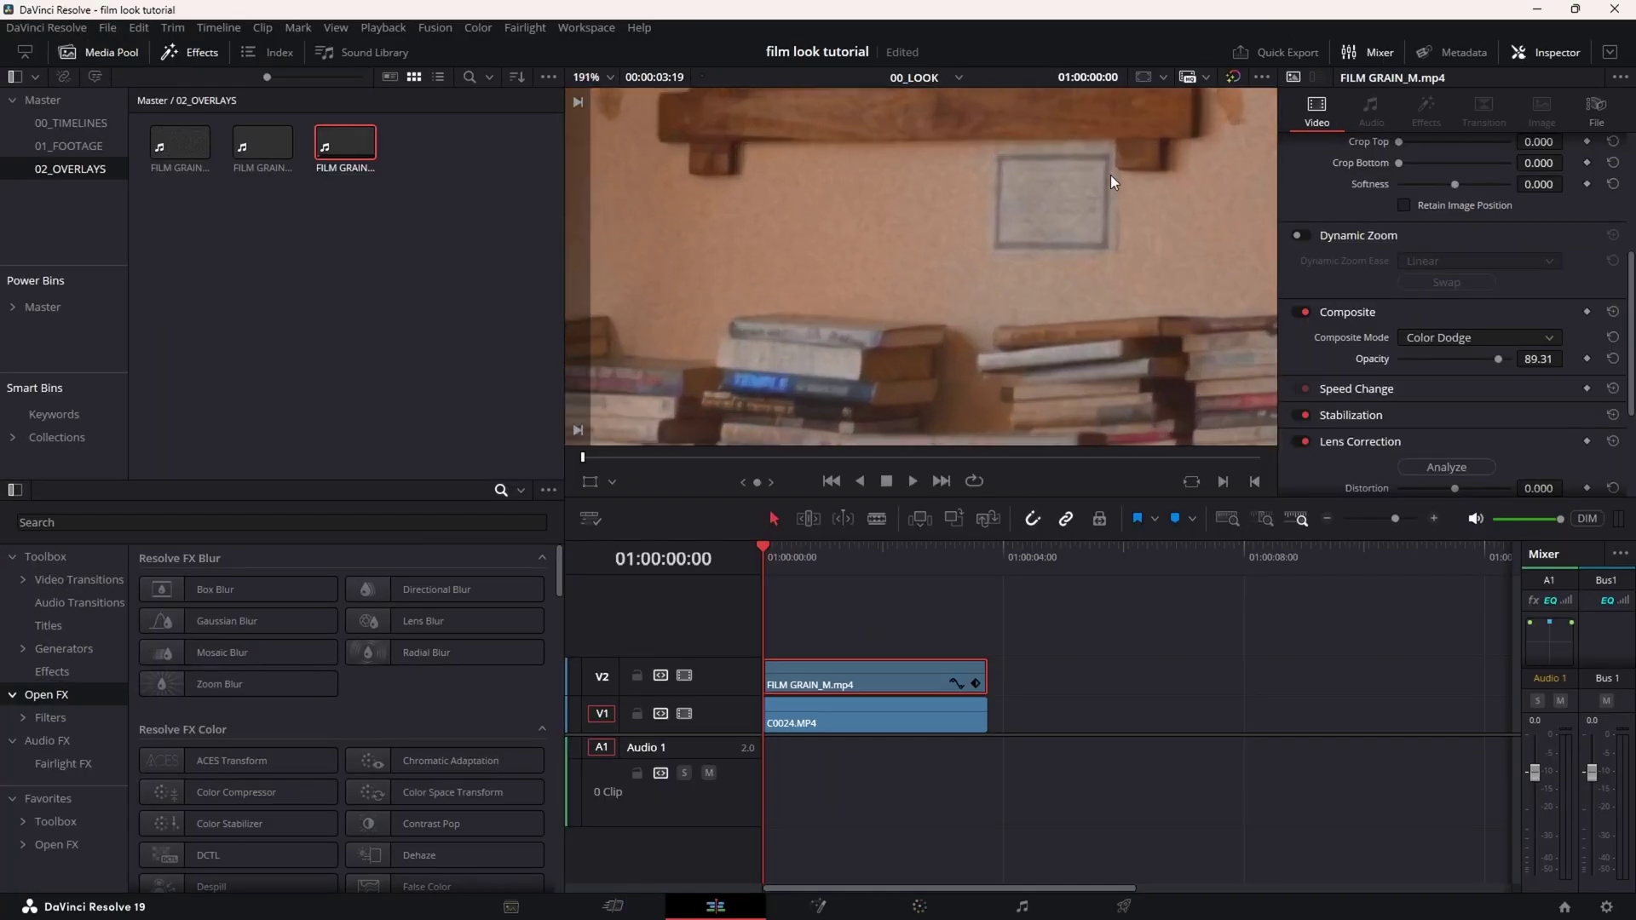
pyautogui.scroll(1, 1014, 237)
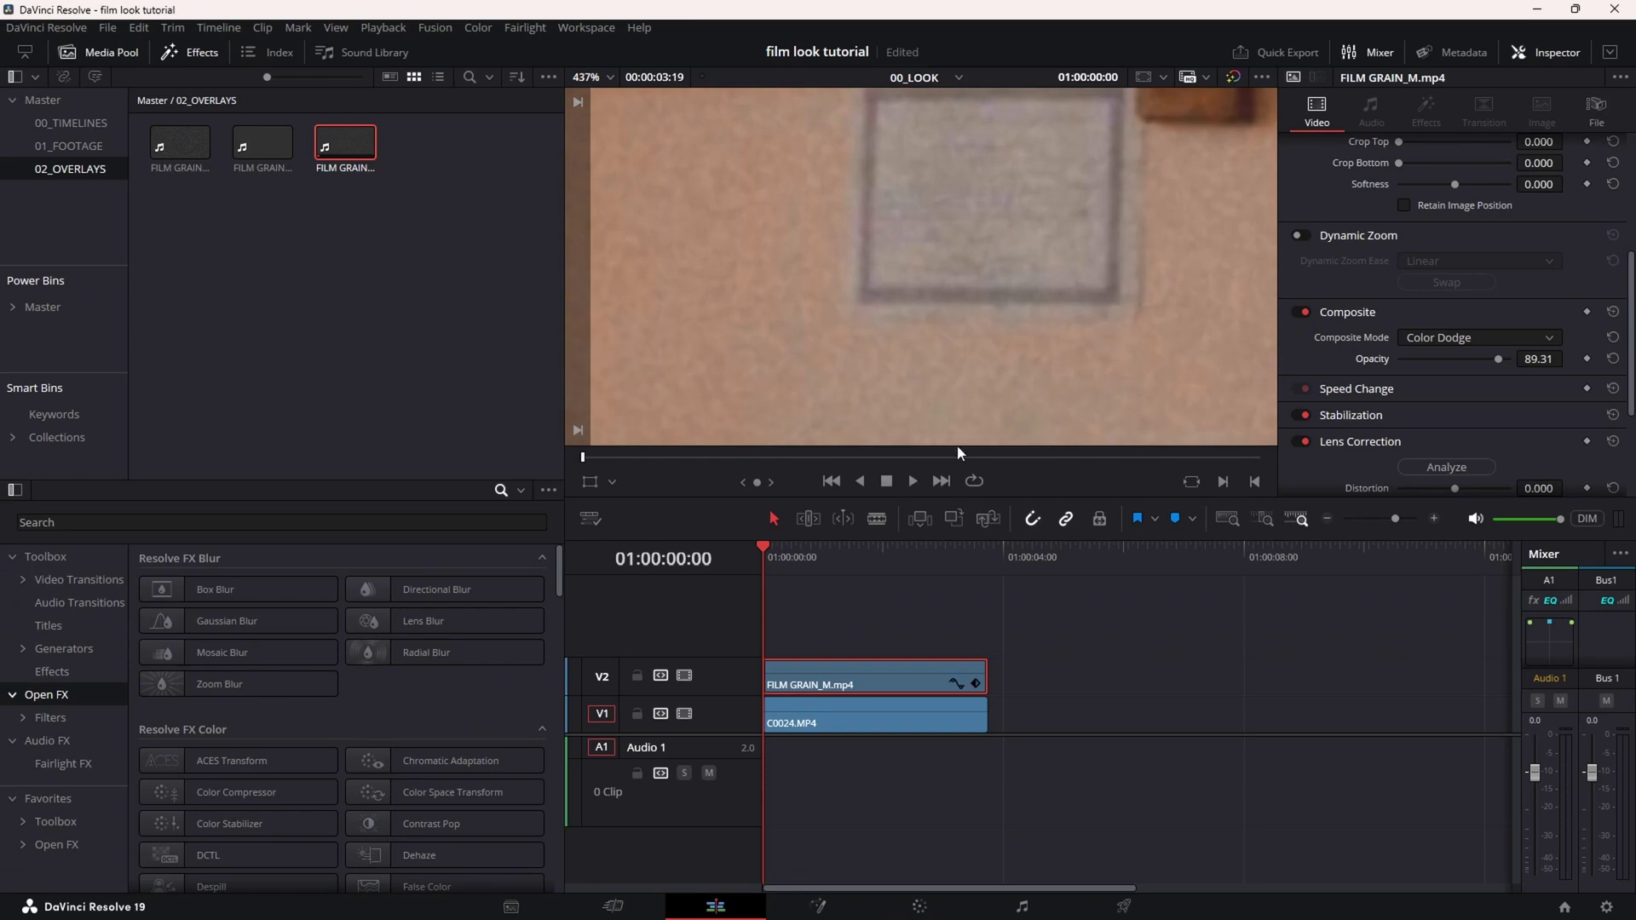
pyautogui.press('space')
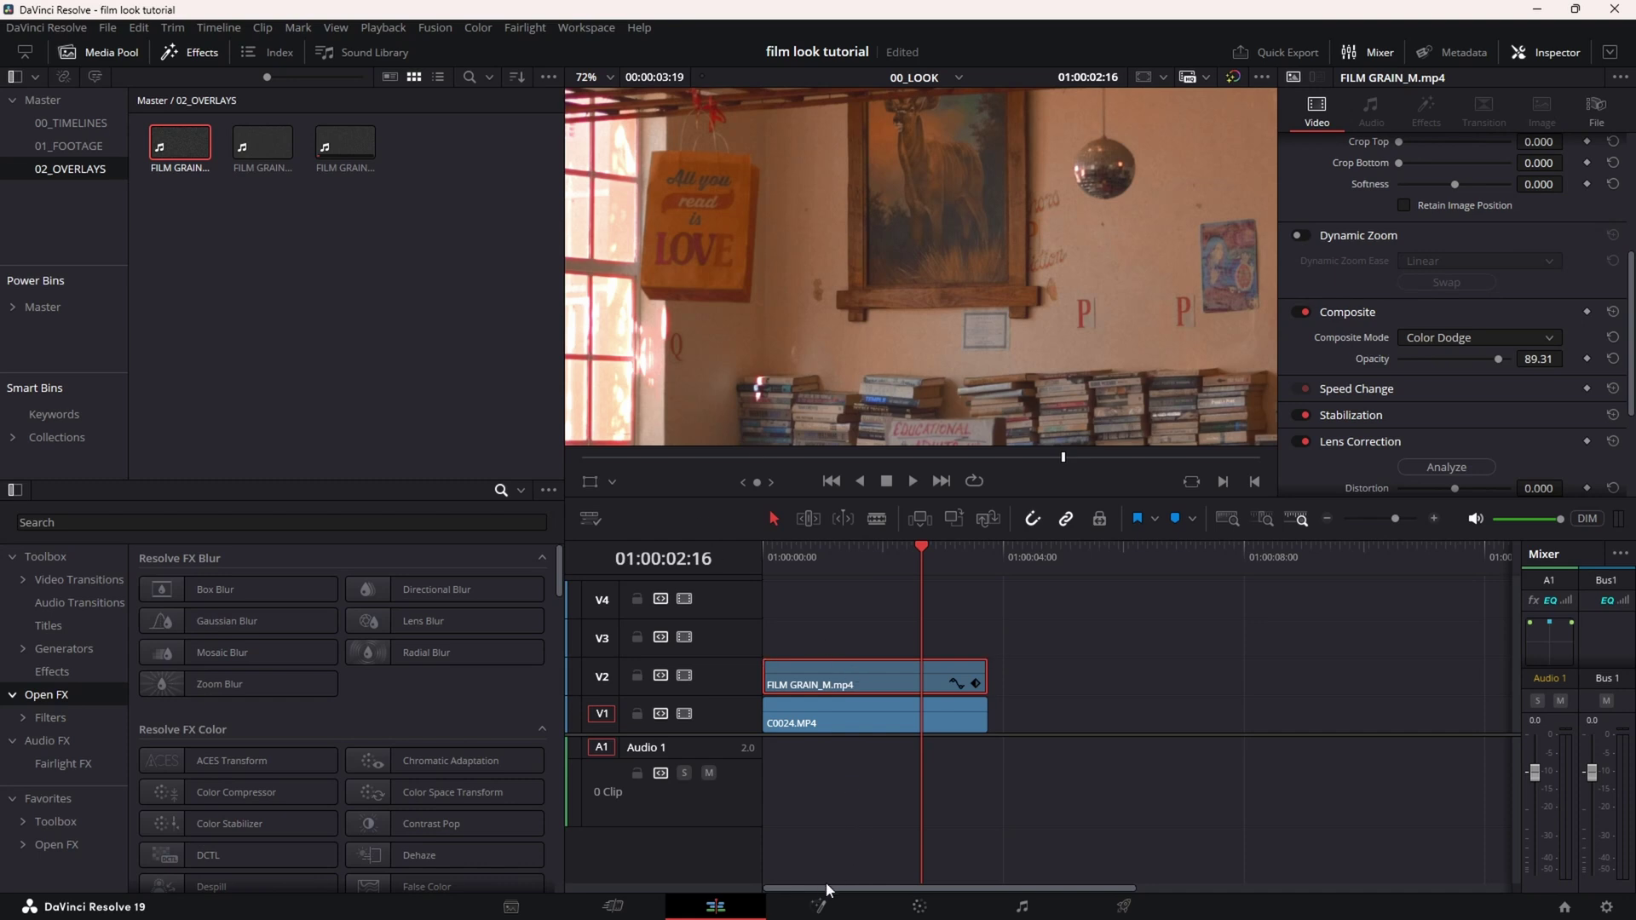
# Open the C0024.MP4 clip in Fusion and attach a Rectangle mask to MediaIn1.
pyautogui.click(839, 726)
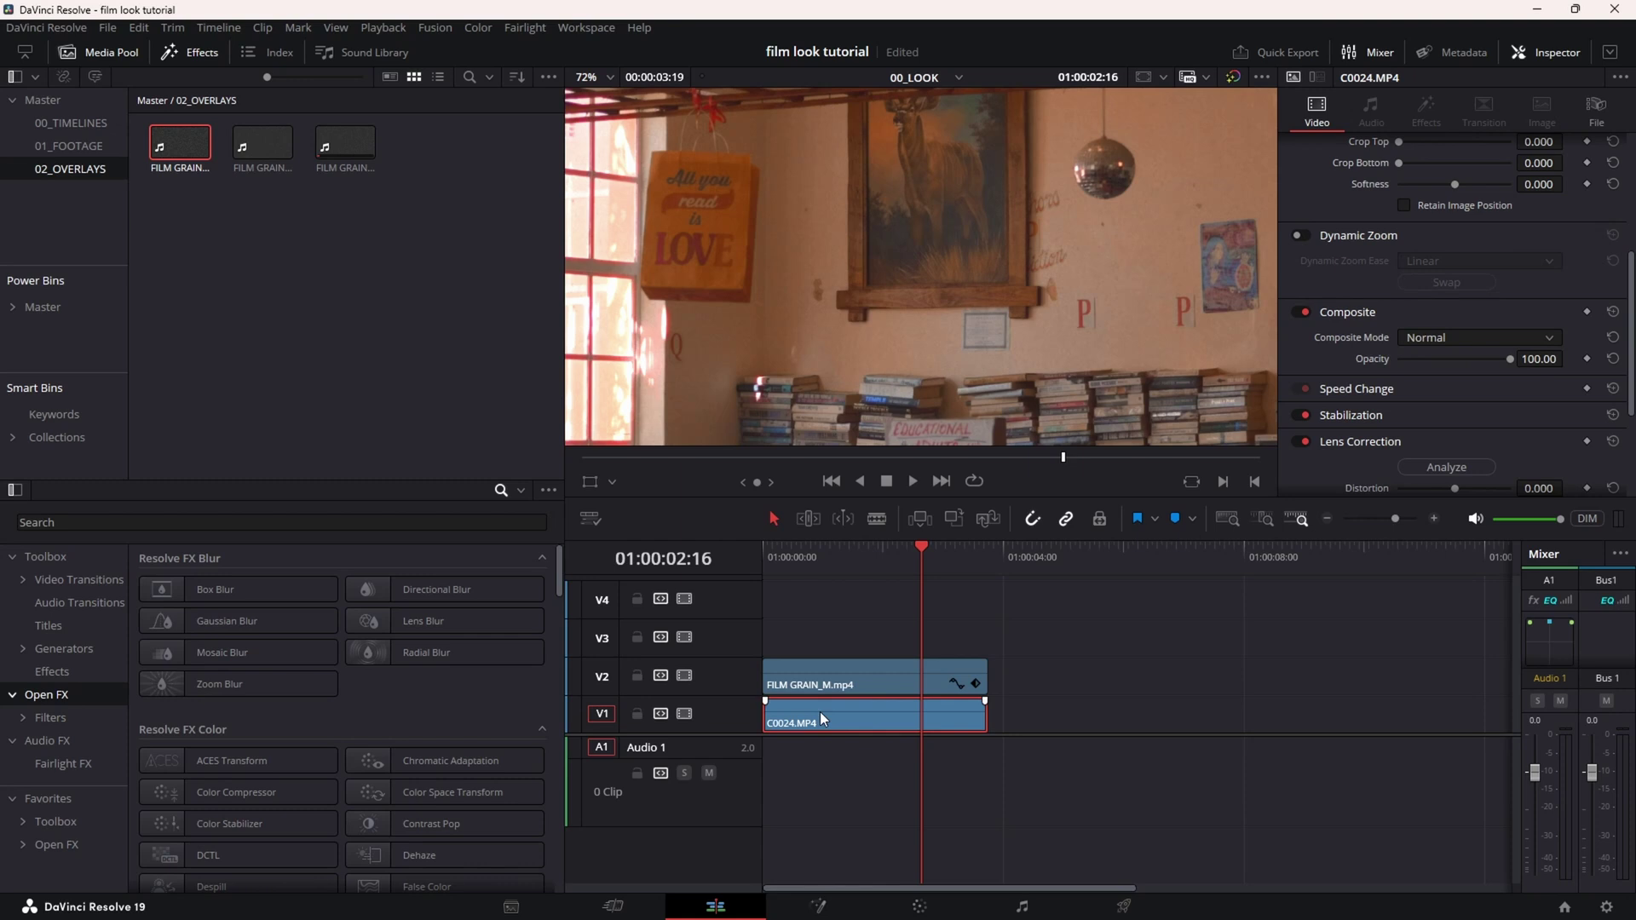
pyautogui.rightClick(822, 719)
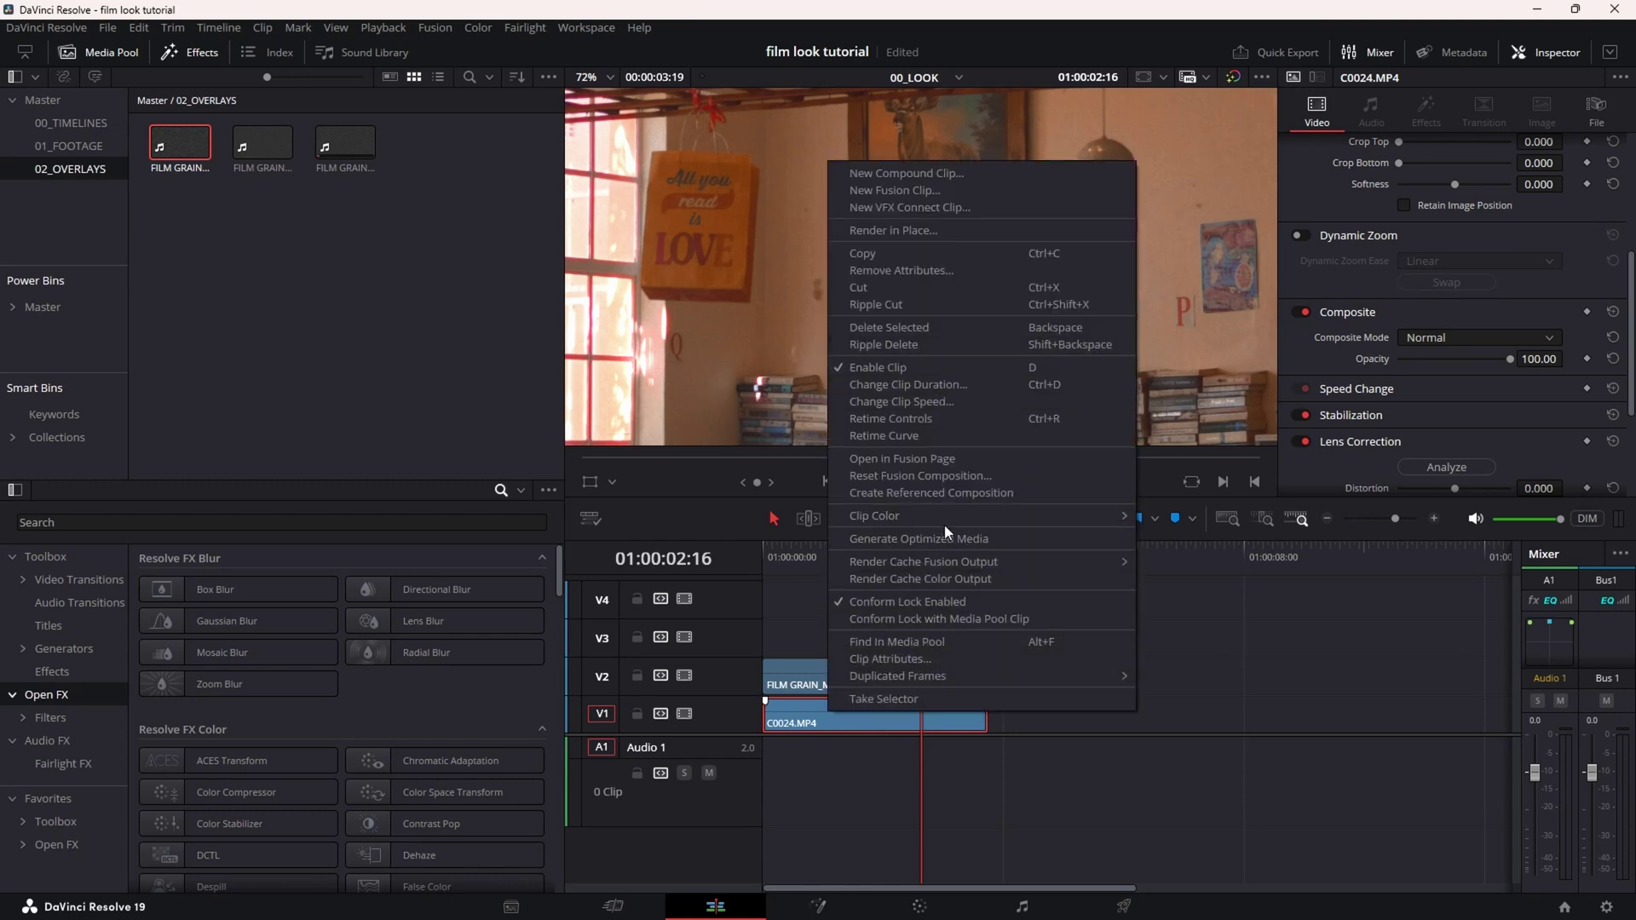
pyautogui.click(663, 759)
pyautogui.hotkey('shift', '5')
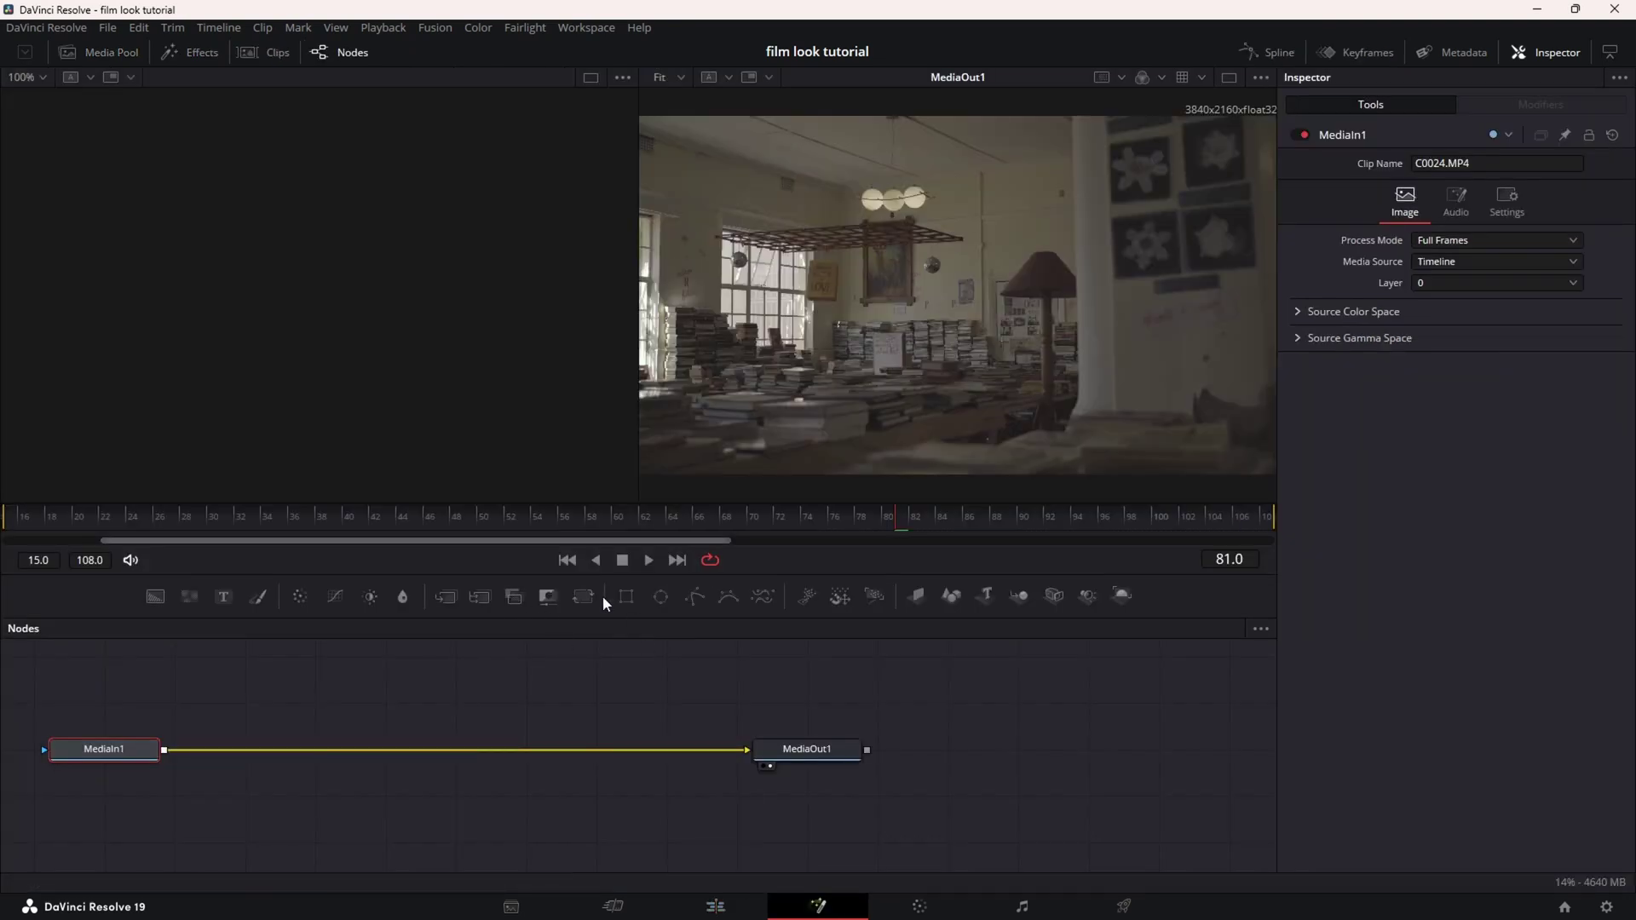
pyautogui.moveTo(626, 596); pyautogui.dragTo(136, 751)
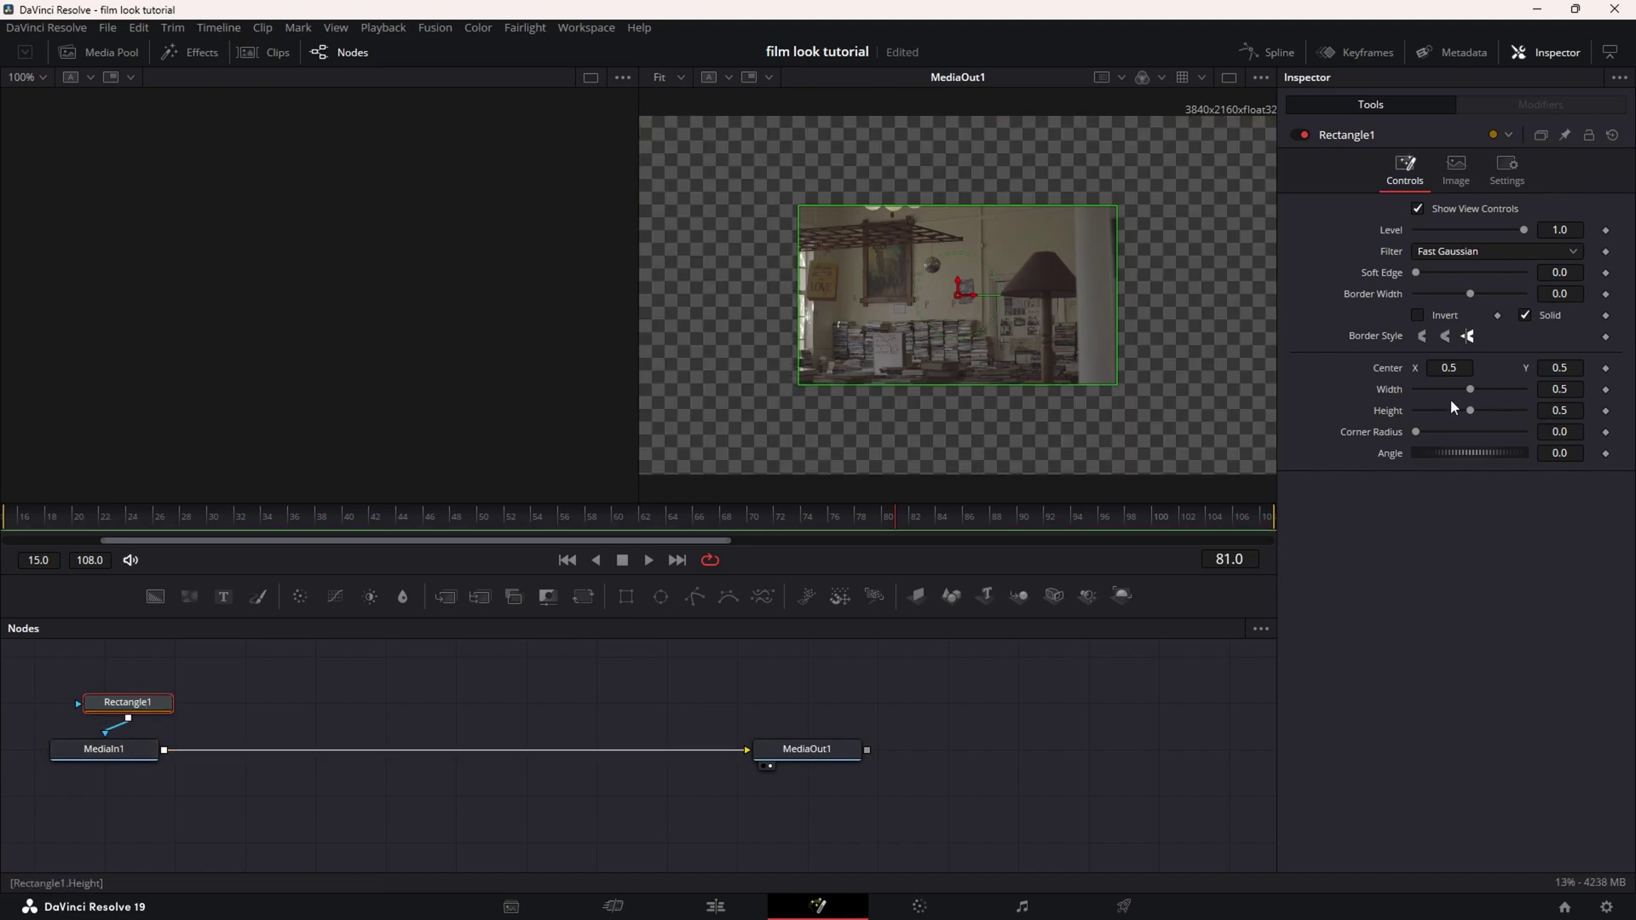
# Set the rectangle mask's width and height to 1.0 and its corner radius to 0.15.
pyautogui.moveTo(1470, 389); pyautogui.dragTo(1525, 411)
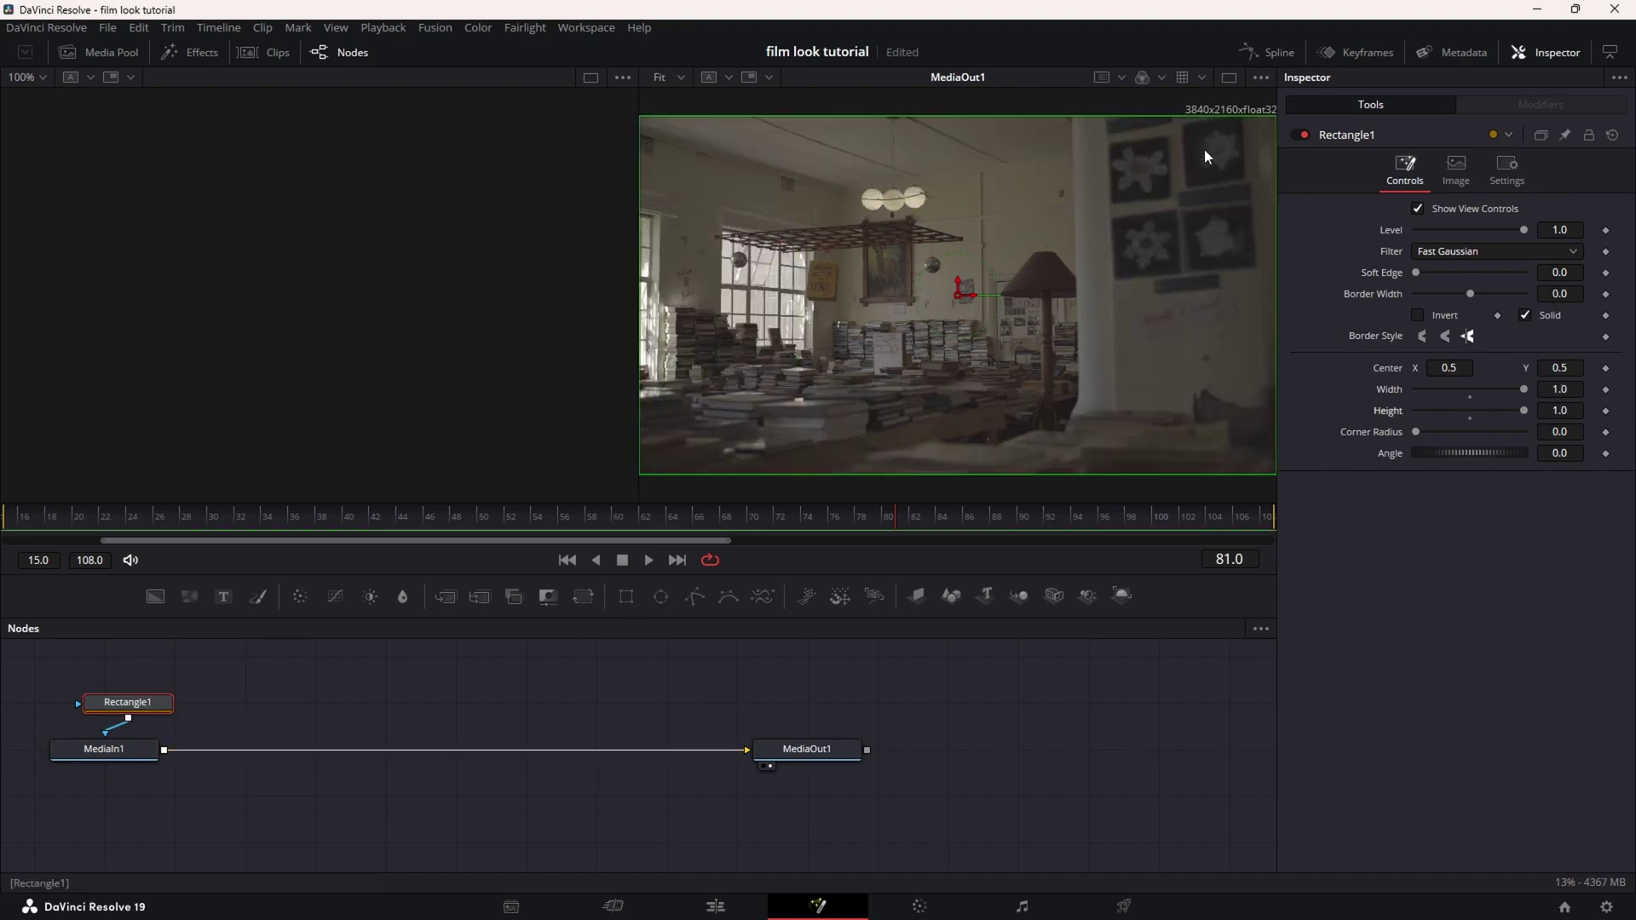
pyautogui.moveTo(1204, 149); pyautogui.dragTo(994, 333)
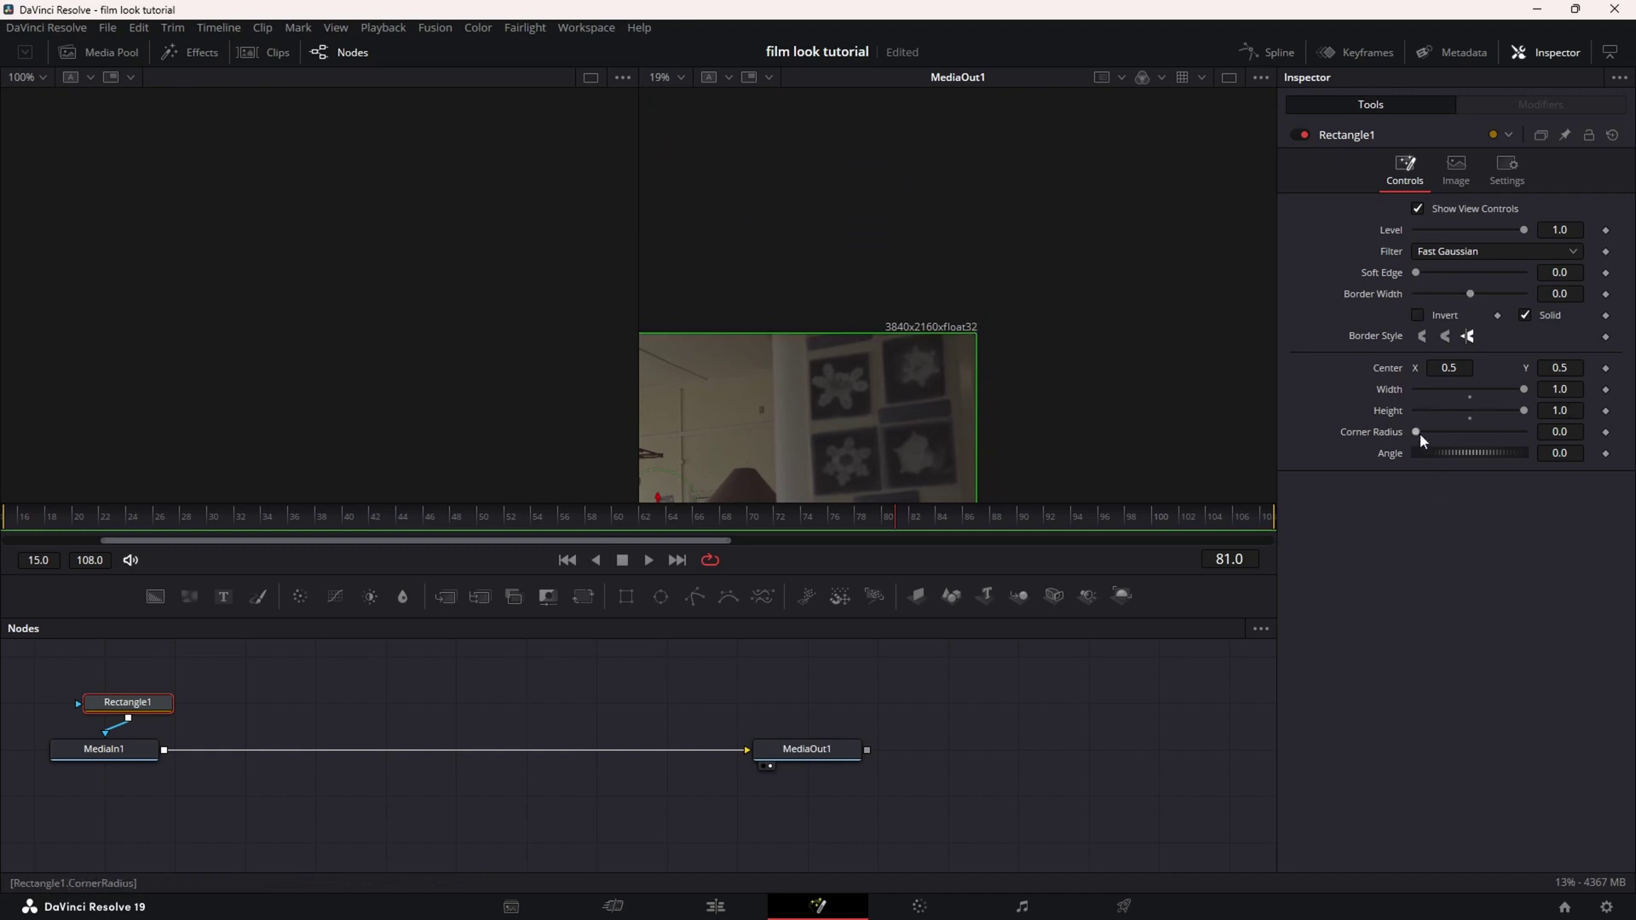
pyautogui.moveTo(1418, 432); pyautogui.dragTo(1432, 433)
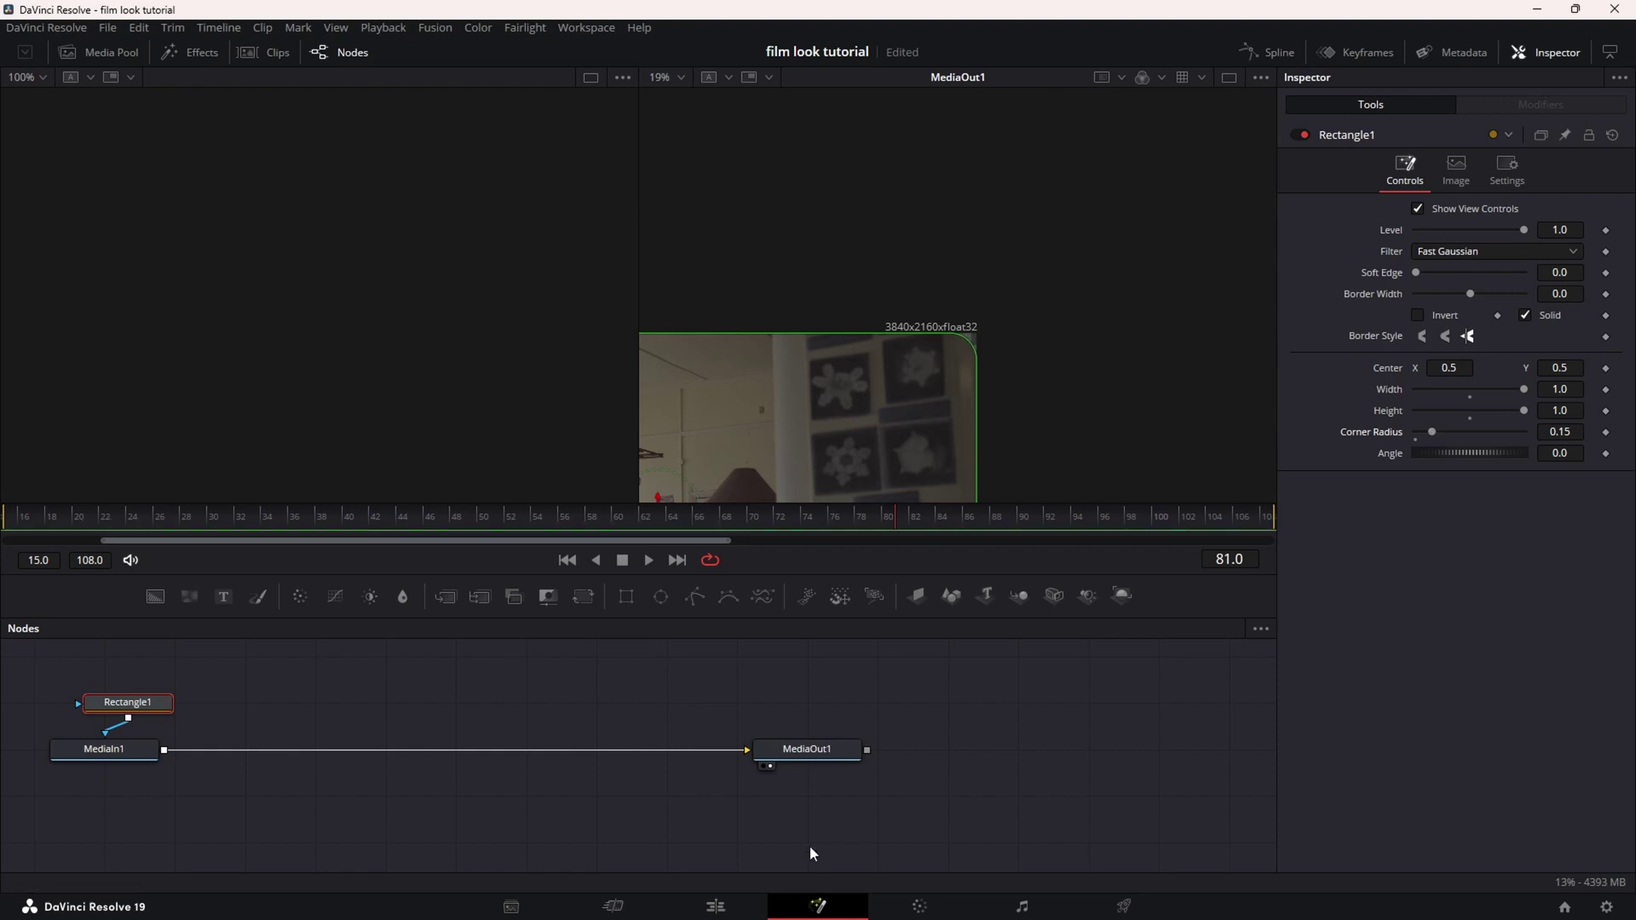
# Return to the edit timeline and scale the C0024.MP4 clip down to a zoom of 0.950 on both axes.
pyautogui.click(717, 904)
pyautogui.scroll(-6, 1009, 207)
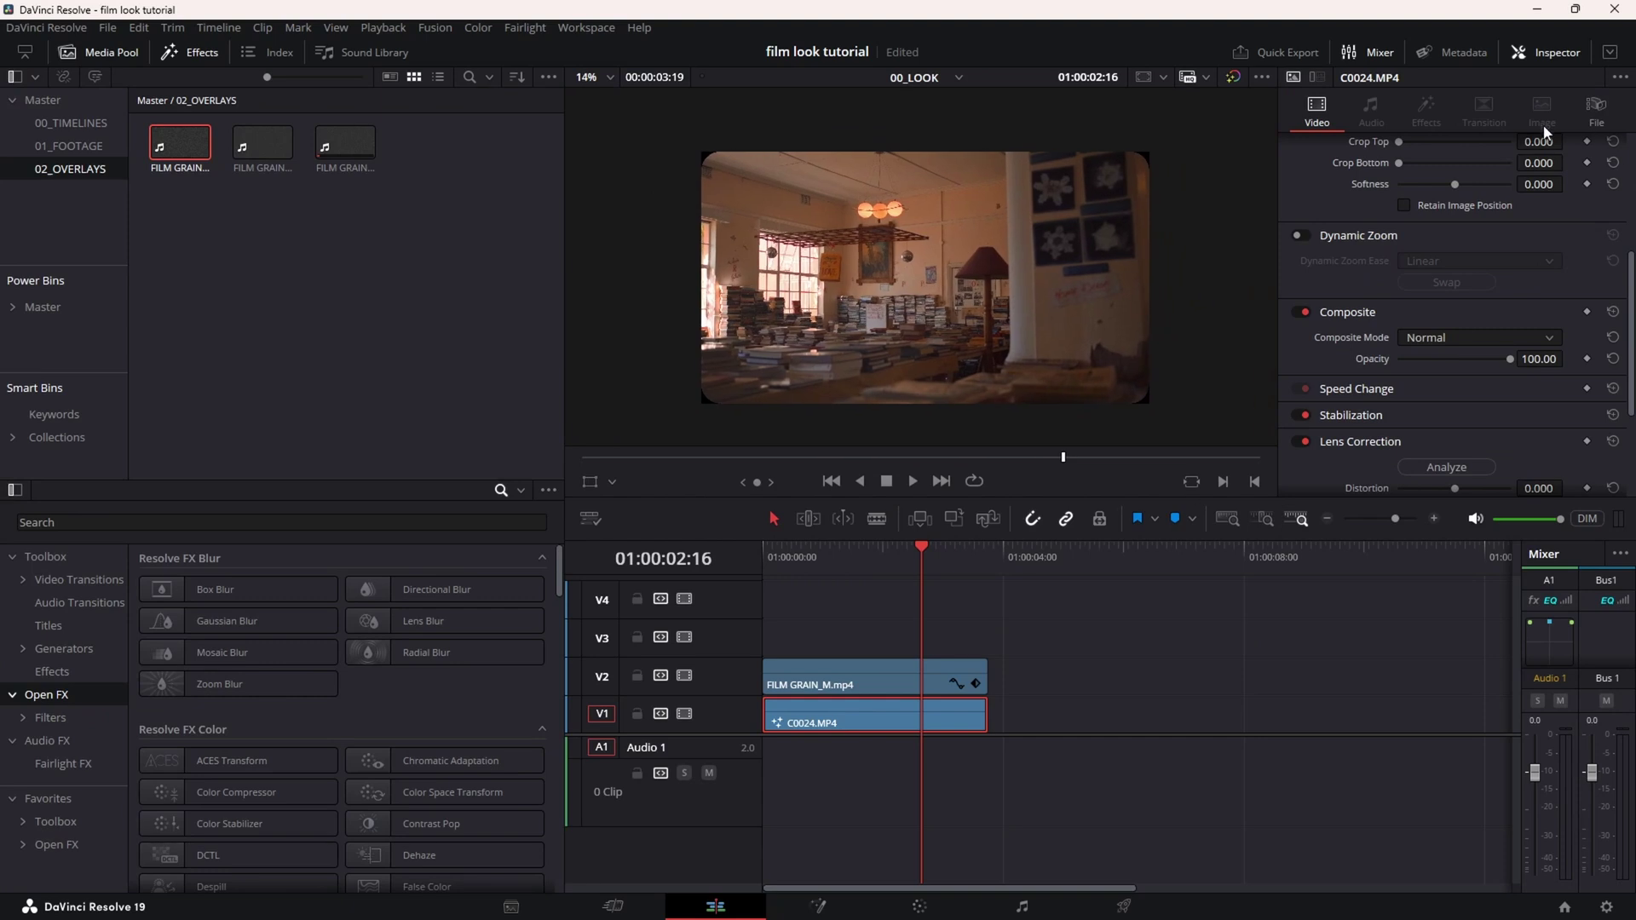
pyautogui.scroll(5, 1555, 161)
pyautogui.moveTo(1434, 171); pyautogui.dragTo(1432, 171)
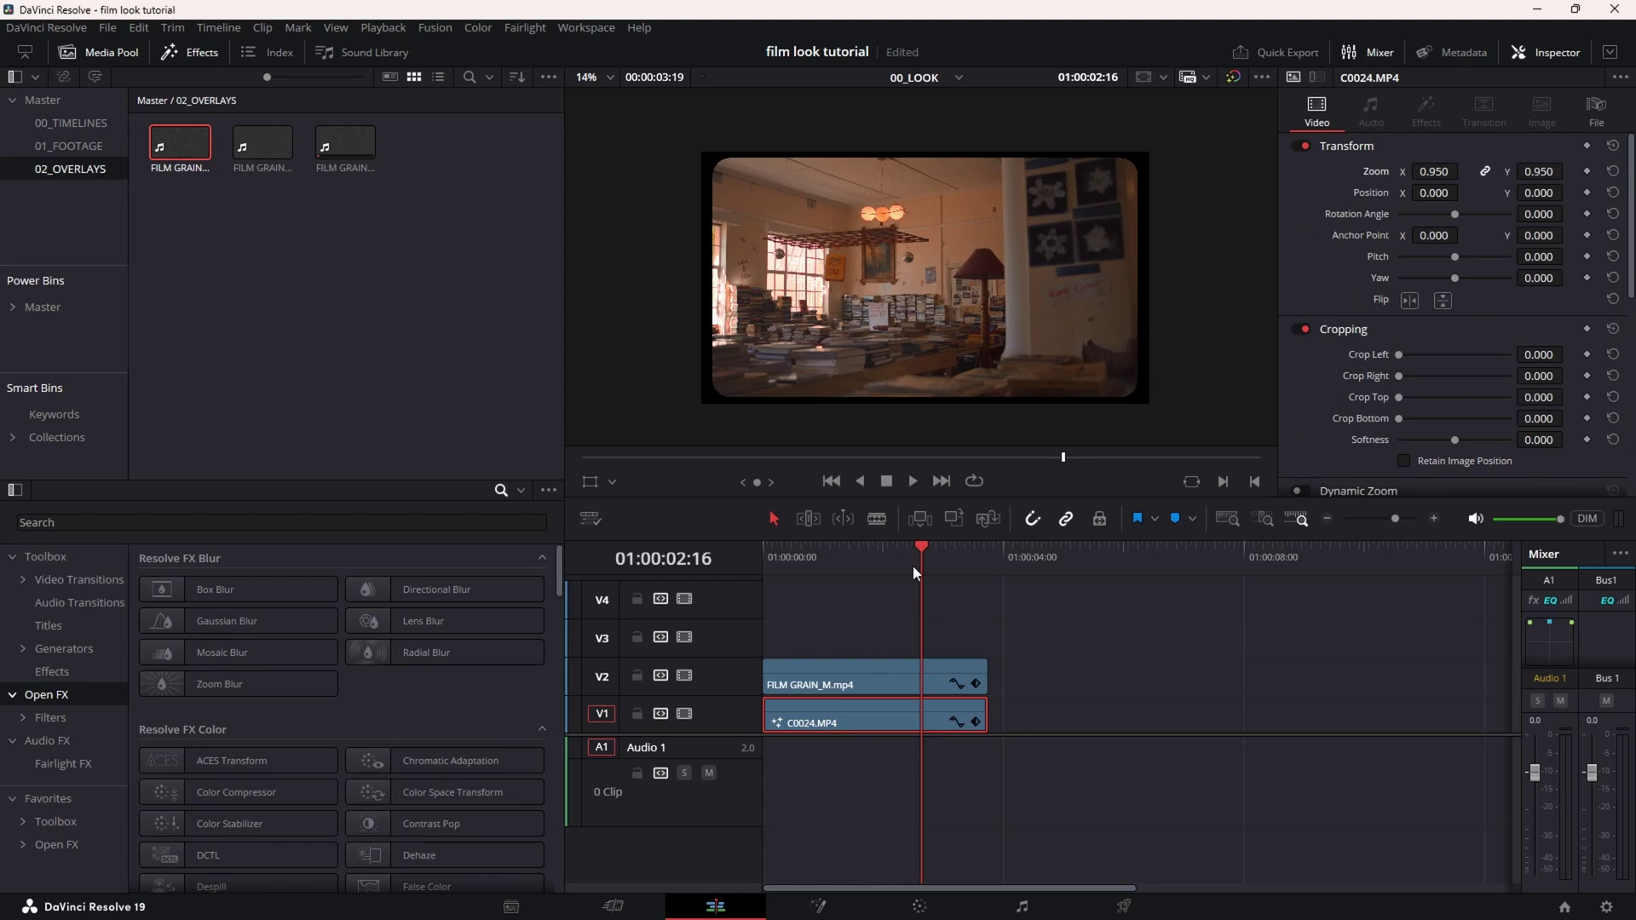